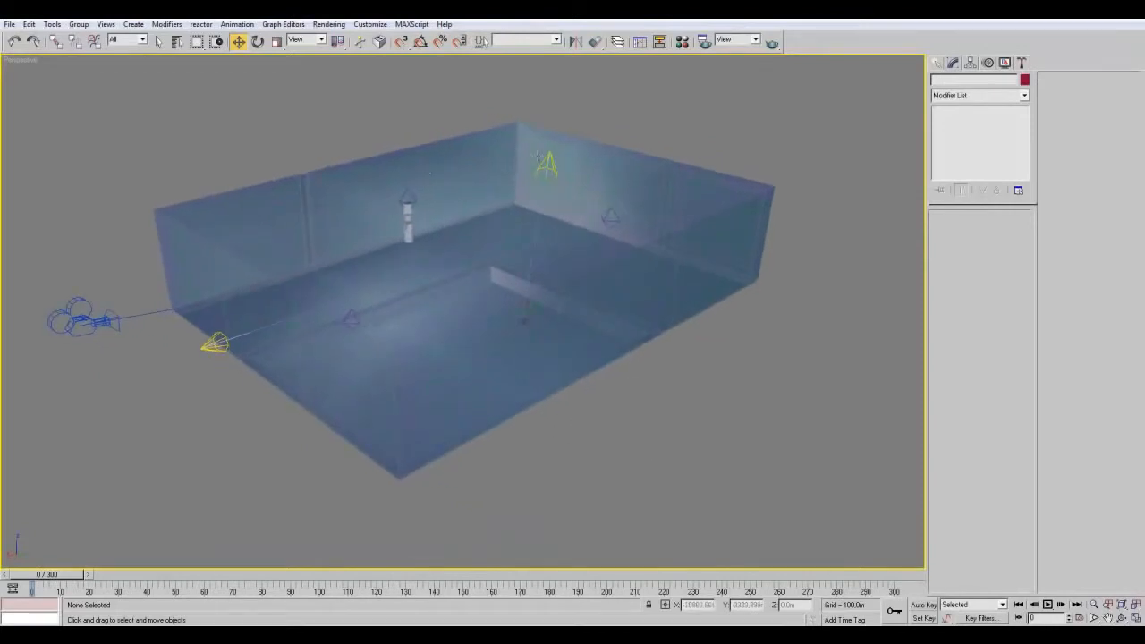
Examine the room box and the lights placed around it from several angles
right_click(457, 273)
left_click(488, 190)
middle_click_drag(417, 277, 560, 393, "alt")
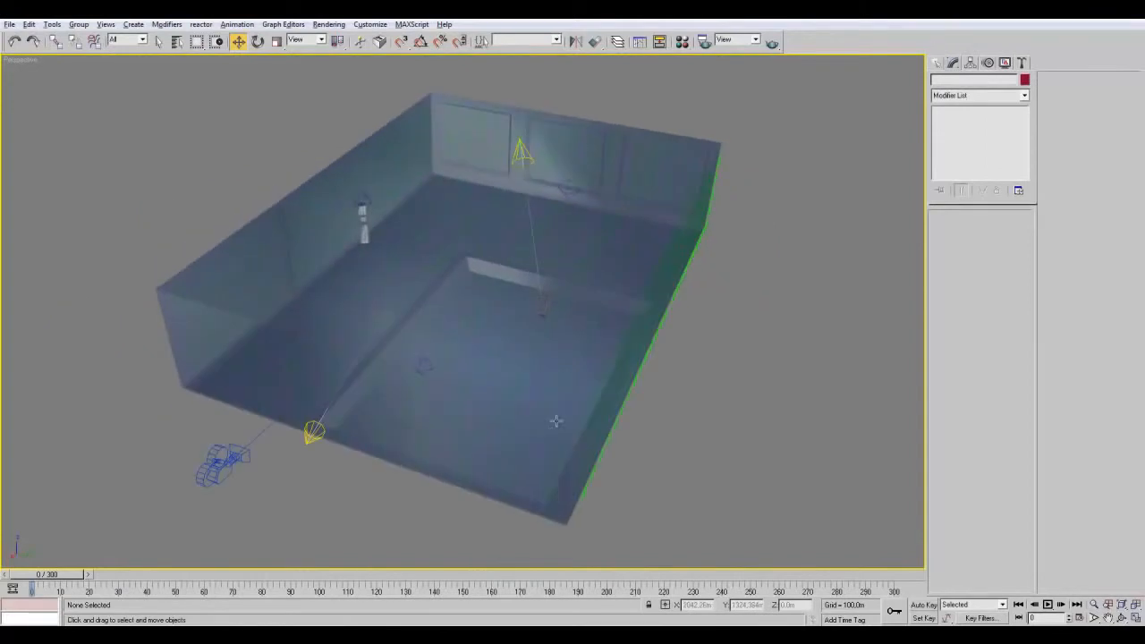
left_click(570, 501)
left_click(446, 387)
middle_click_drag(687, 347, 726, 310)
scroll(650, 442, "up", 3)
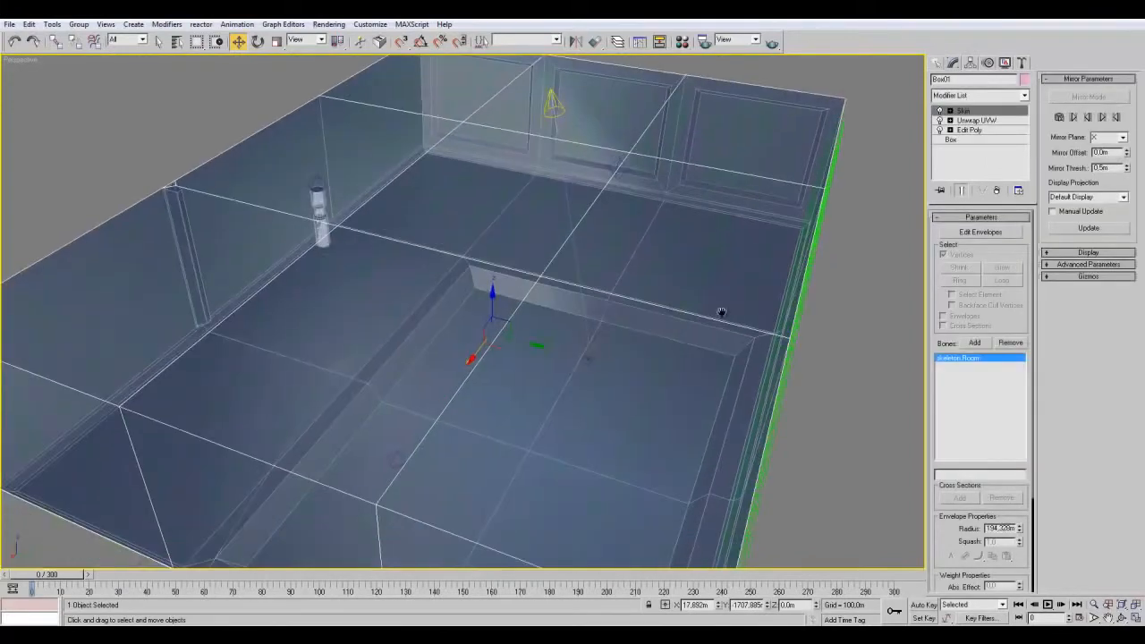
scroll(626, 345, "down", 5)
middle_click_drag(626, 344, 243, 348, "alt")
Delete the spotlights Spot01 and Spot02 together with their targets
left_click(177, 41)
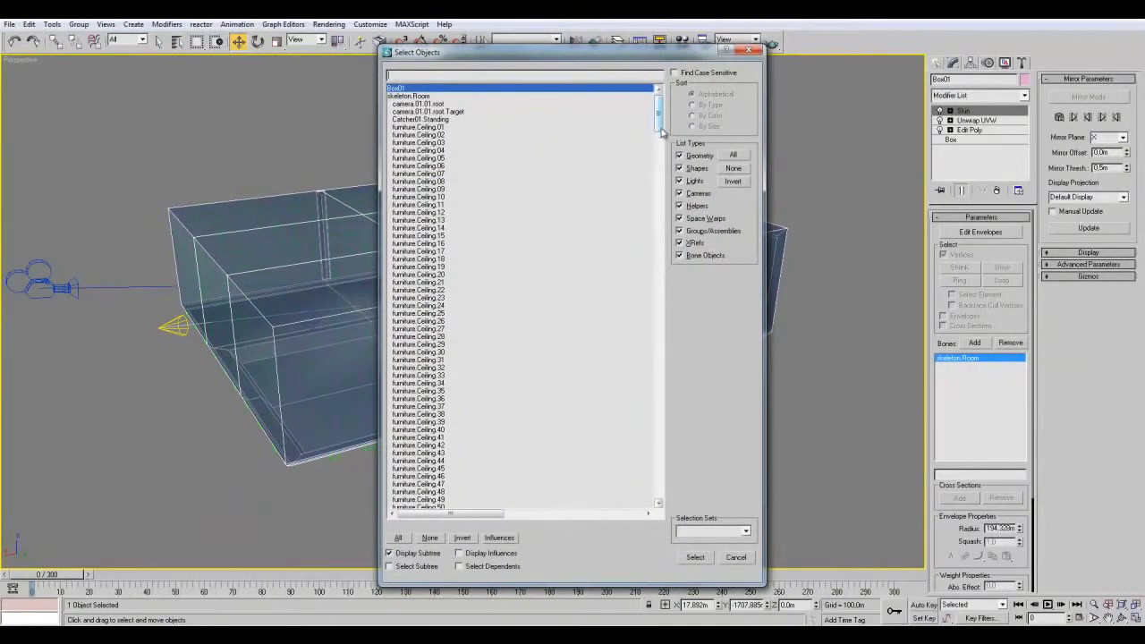
left_click_drag(663, 123, 661, 505)
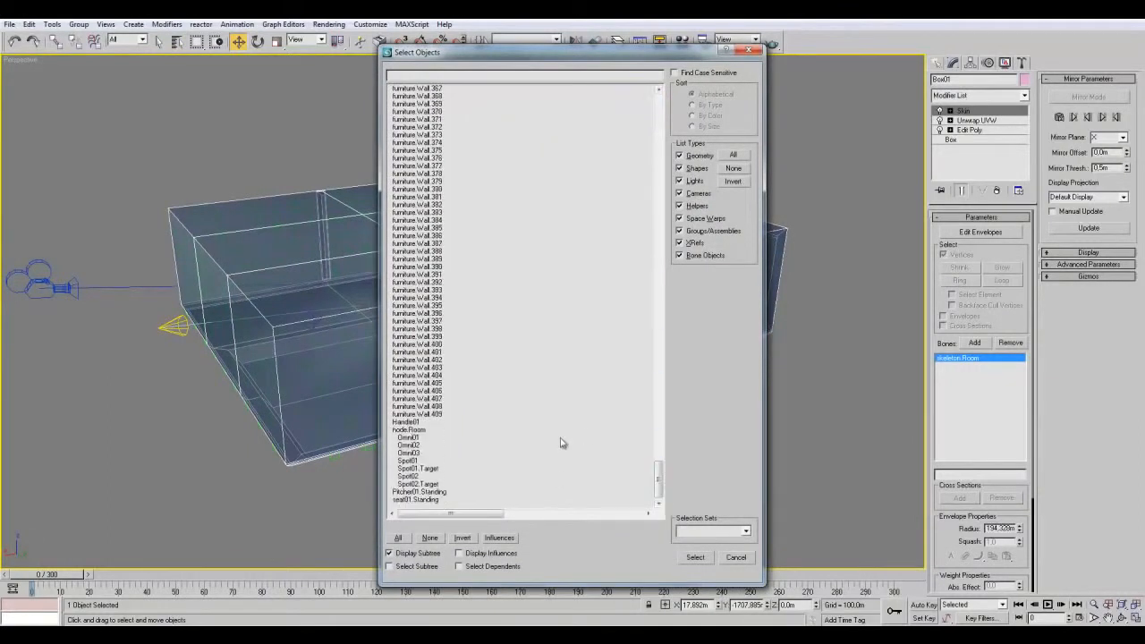
left_click_drag(427, 461, 435, 489)
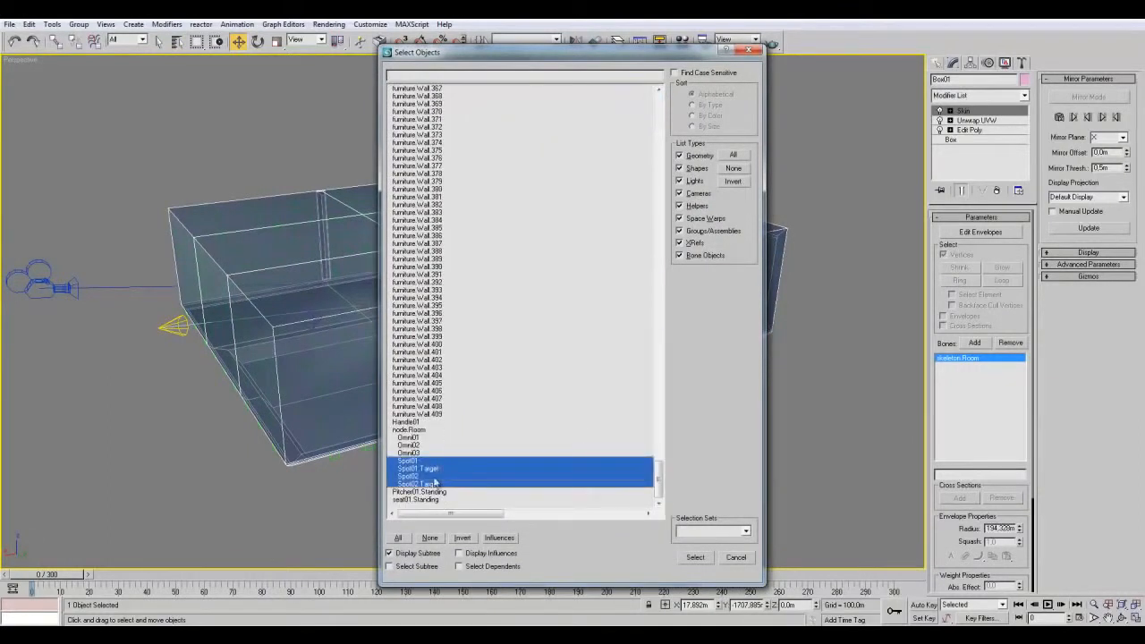
left_click(698, 557)
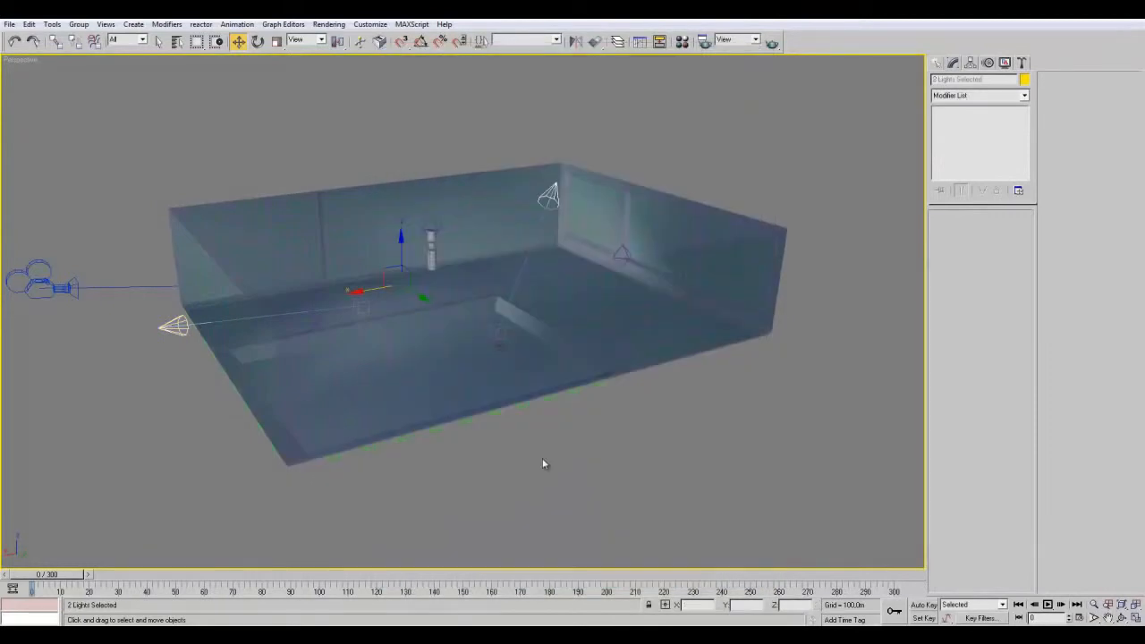
key("Delete")
Set the Omni03 light's multiplier to 0.81 and move it along the room to about X 2670 m
middle_click_drag(595, 478, 578, 249, "alt")
left_click(570, 215)
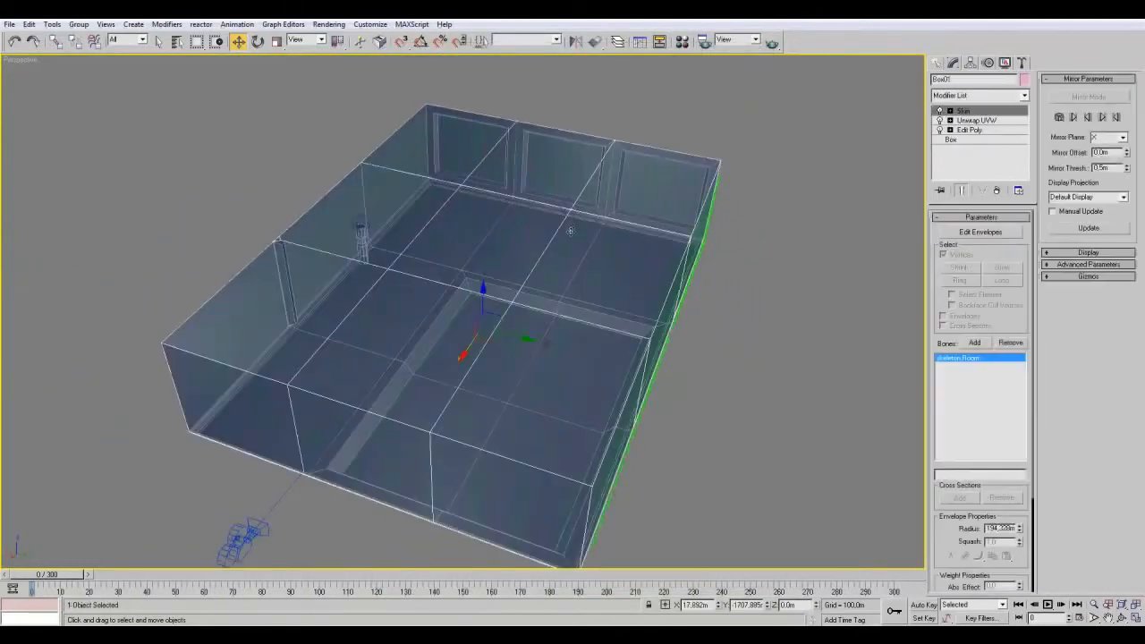
left_click(567, 200)
mouse_move(698, 230)
middle_mouse_down("alt")
mouse_move(647, 205)
mouse_move(680, 228)
middle_mouse_up("alt")
left_click(955, 328)
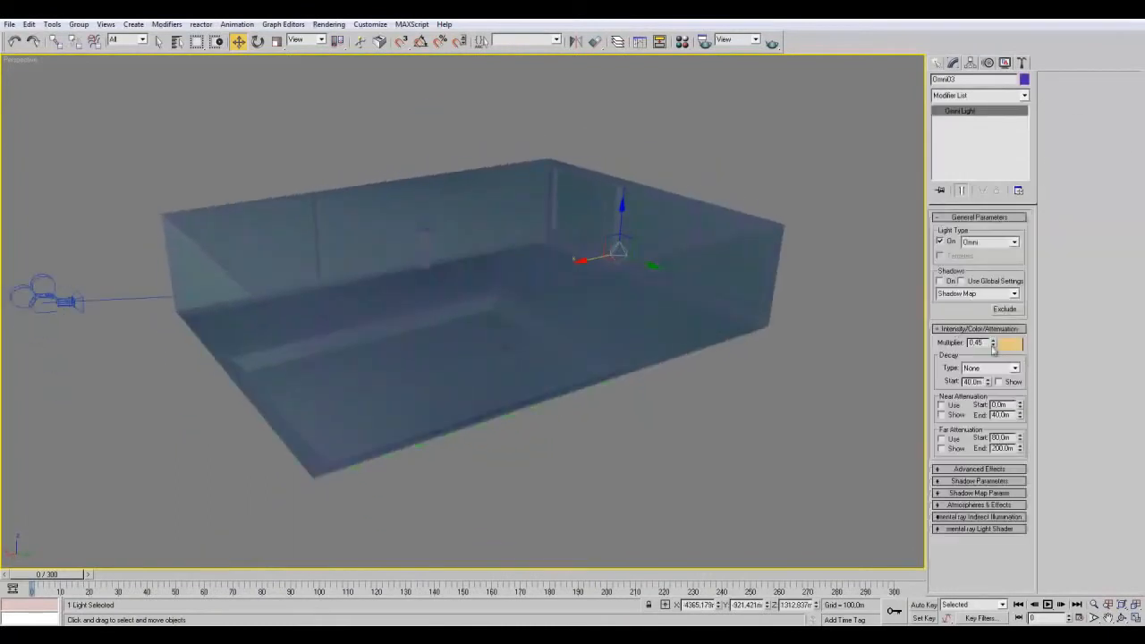
mouse_move(991, 329)
left_mouse_down()
mouse_move(990, 279)
mouse_move(990, 316)
left_mouse_up()
middle_click_drag(815, 360, 559, 244, "alt")
left_click_drag(573, 239, 443, 408)
left_click(389, 207)
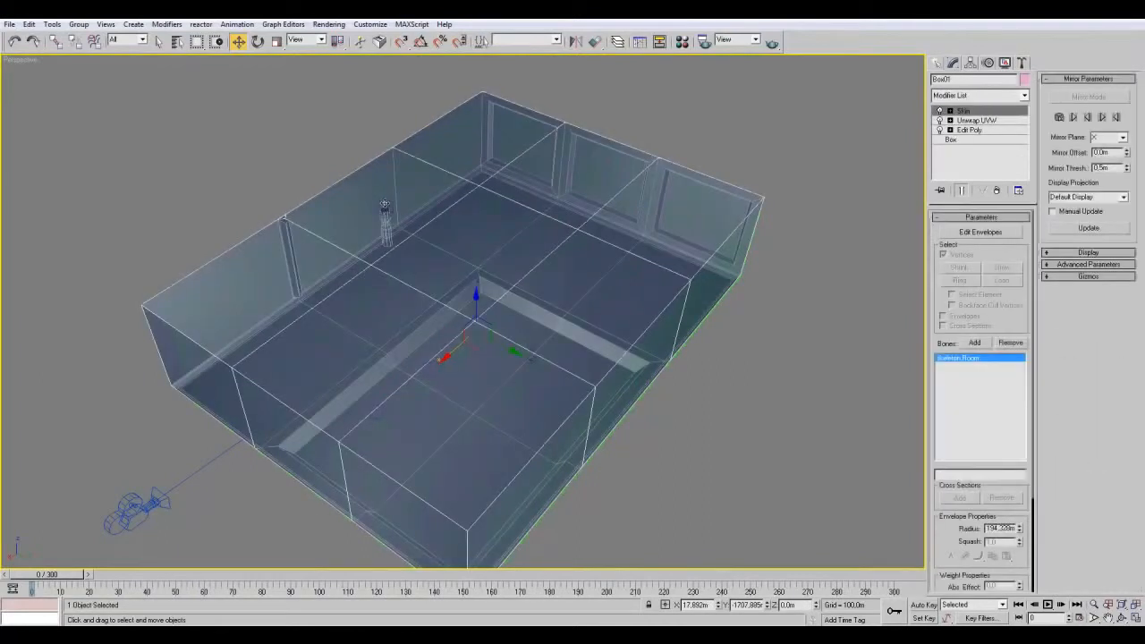
left_click(385, 205)
left_click_drag(415, 217, 514, 275)
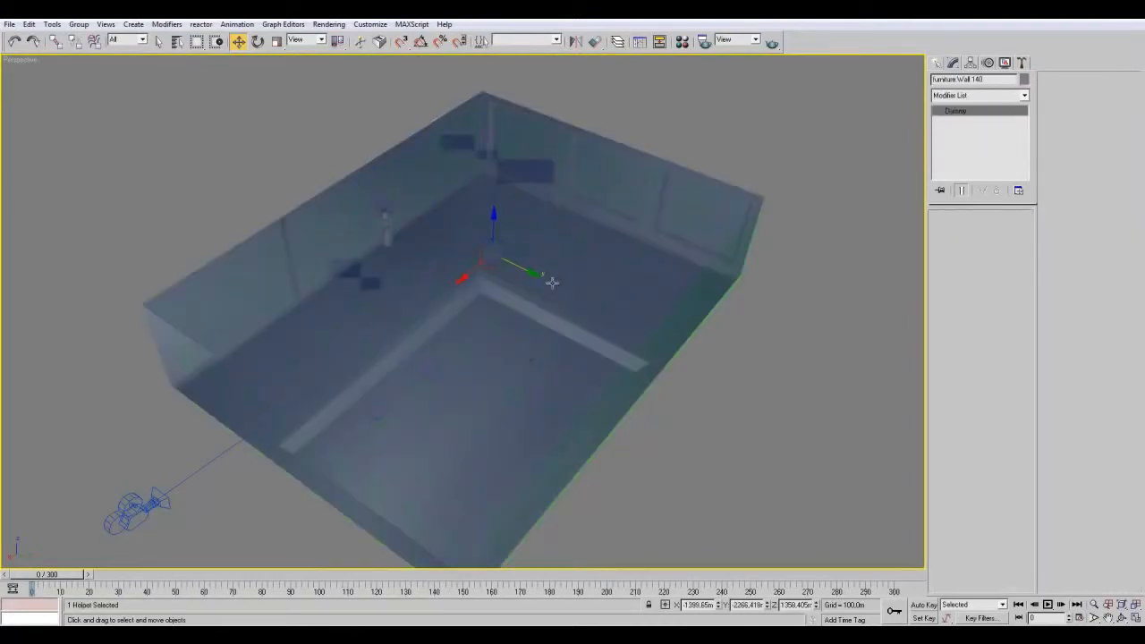
key("ctrl+z")
Select the Omni02 light by name and delete it
key("h")
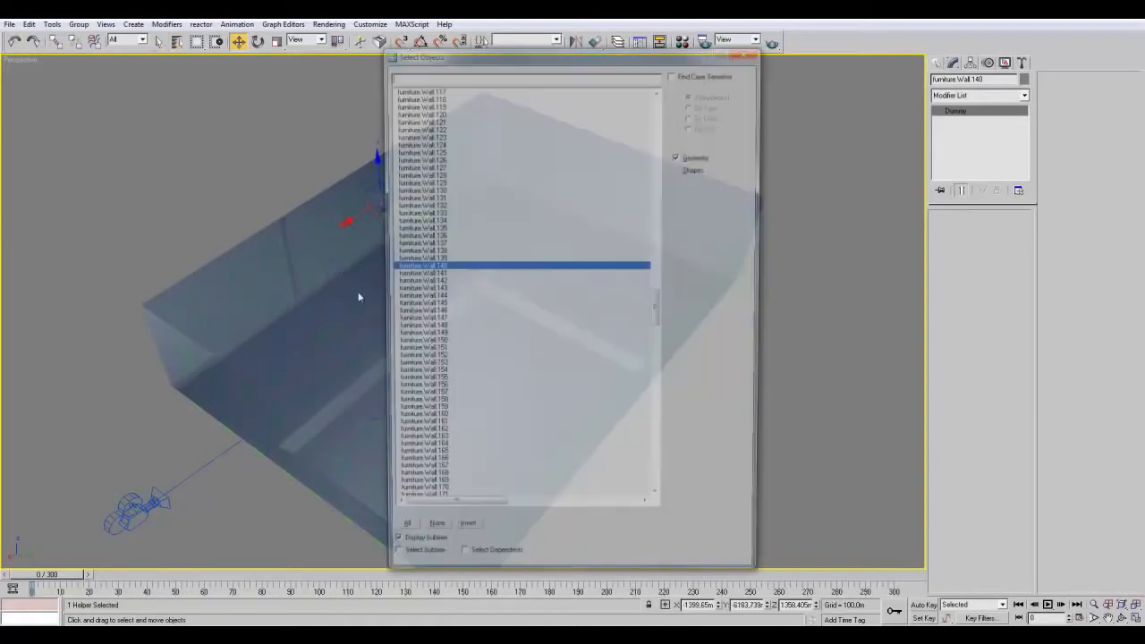
left_click_drag(658, 307, 658, 478)
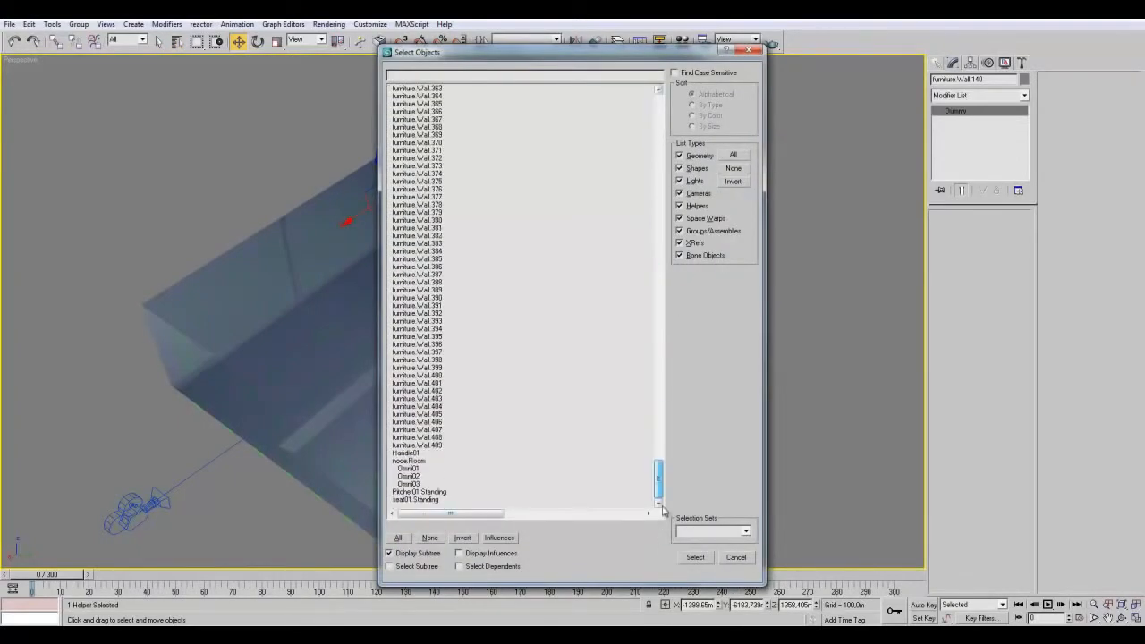
double_click(423, 477)
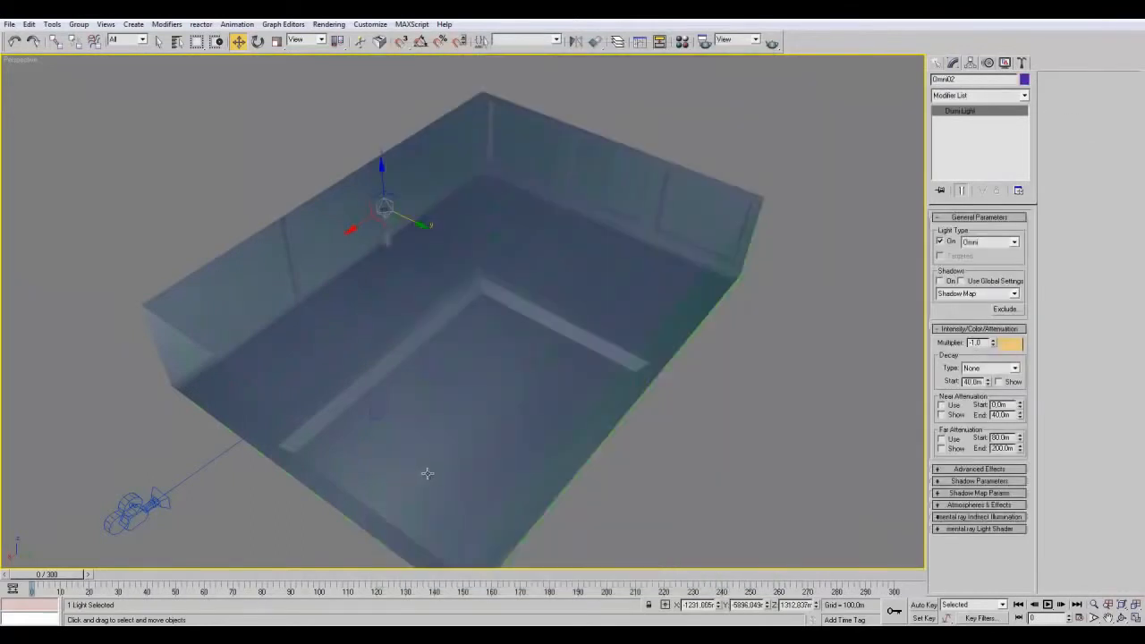
left_click(428, 474)
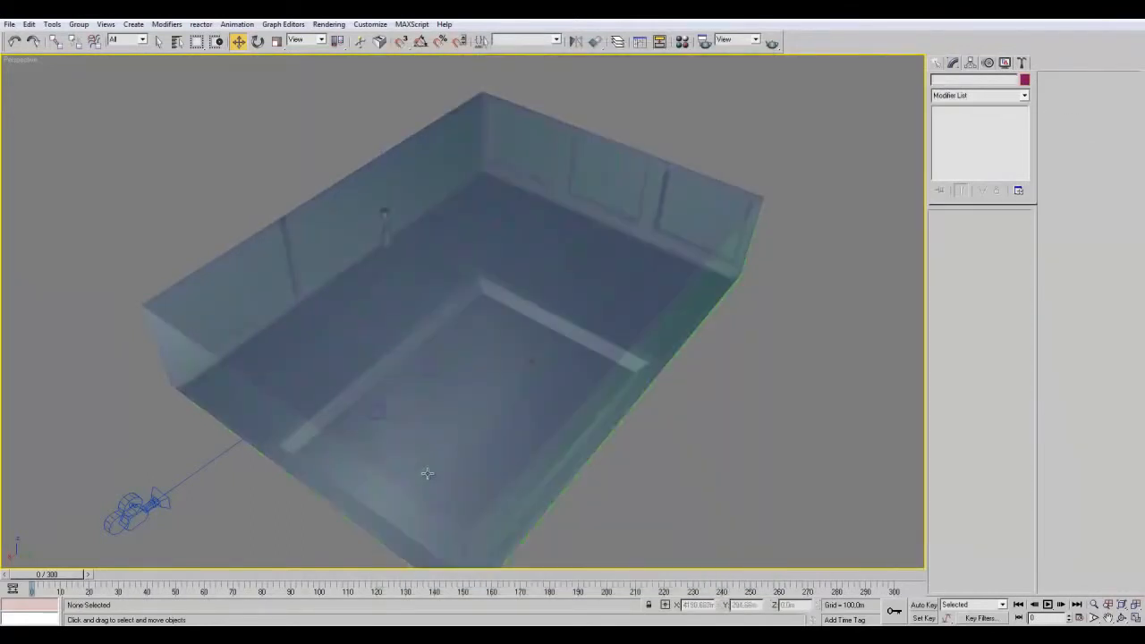
Select the Omni01 light by name and delete it, keeping only Omni03 in the room
left_click(178, 41)
left_click_drag(659, 105, 668, 497)
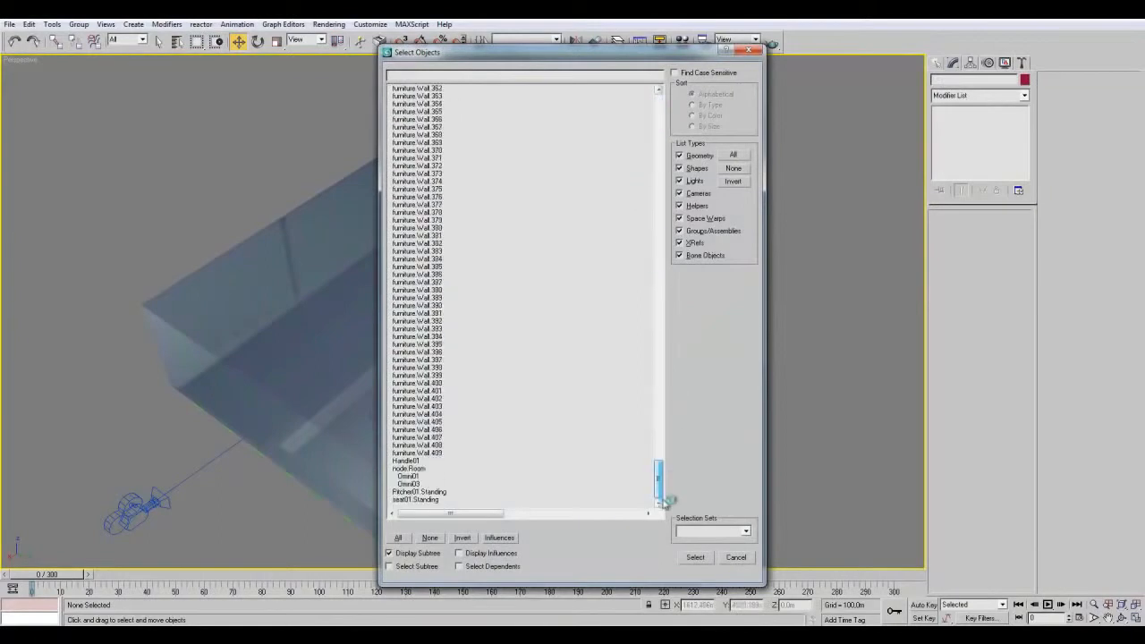
double_click(438, 484)
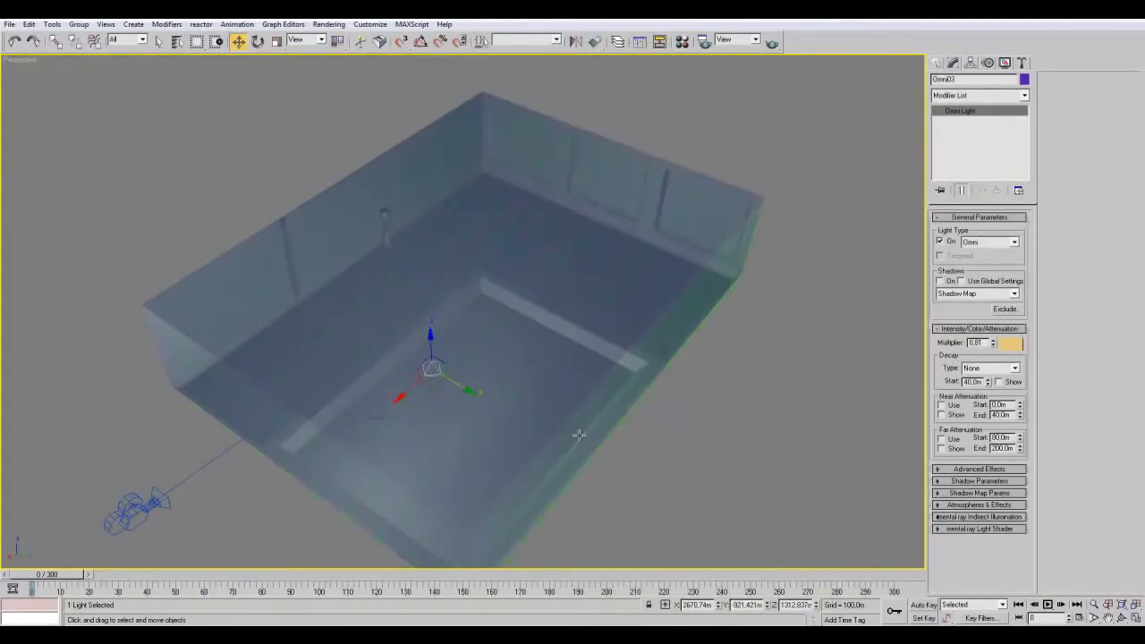
left_click(178, 41)
left_click(428, 474)
key("Delete")
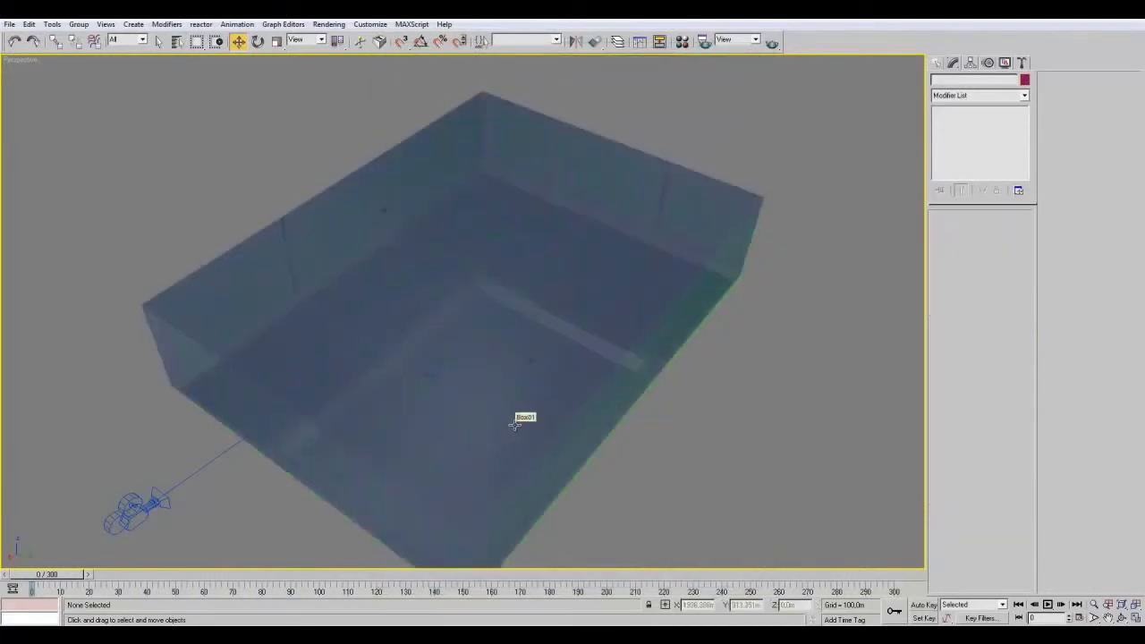
Select Omni03 by name and move it to about X 2268 m and Z 1557 m inside the room
left_click(178, 41)
left_click_drag(660, 111, 659, 479)
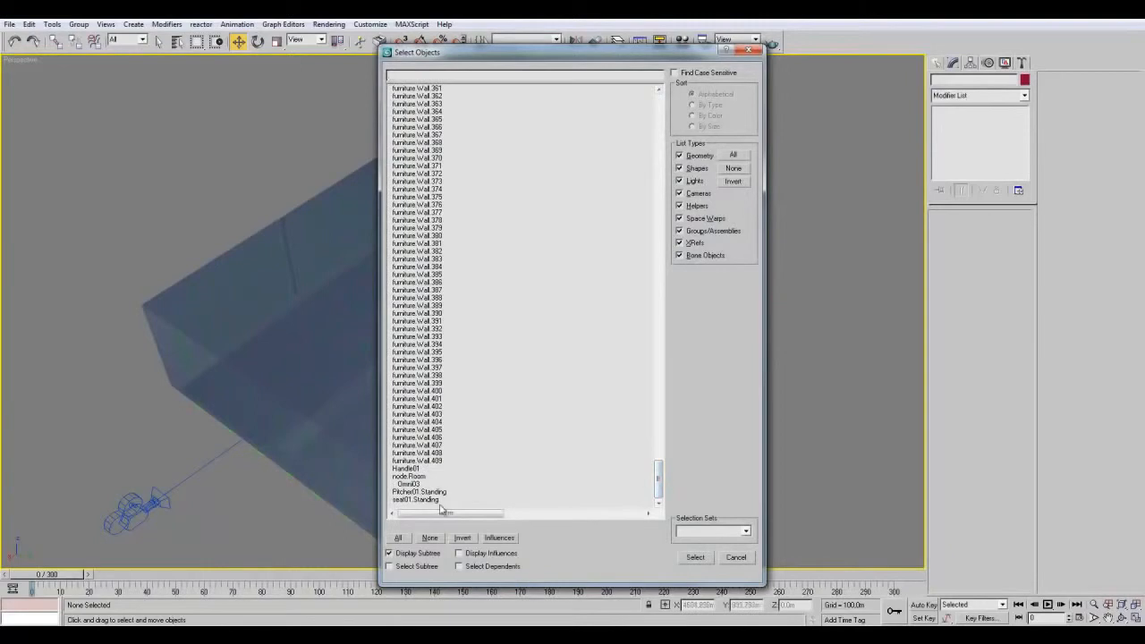
double_click(412, 484)
middle_click_drag(676, 349, 587, 230, "alt")
left_click_drag(587, 257, 590, 269)
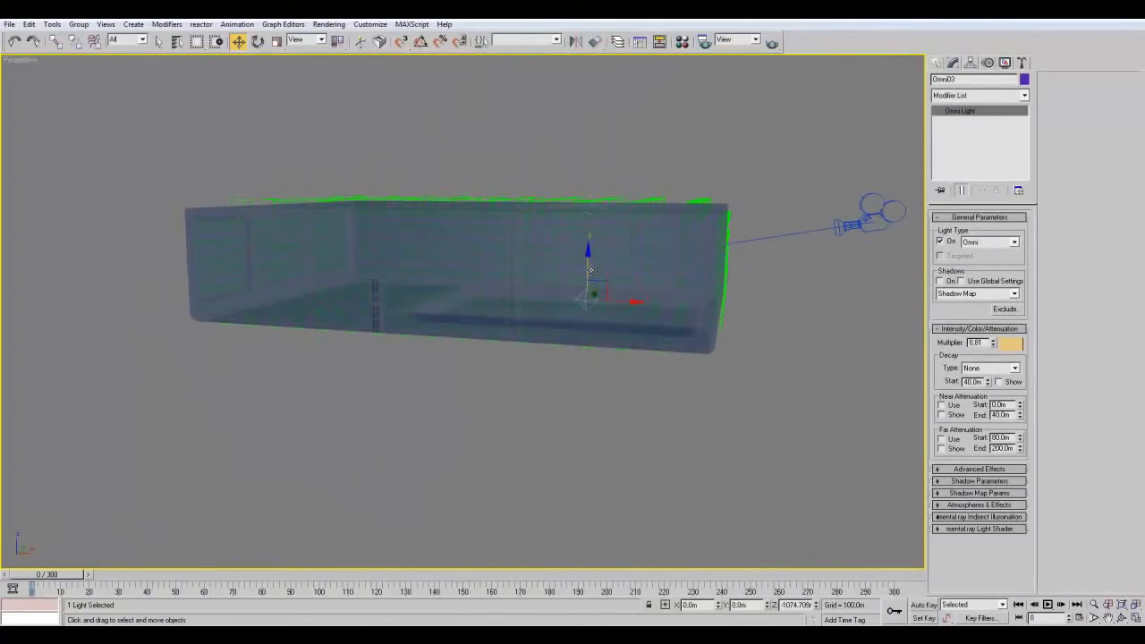
left_click_drag(594, 220, 612, 250)
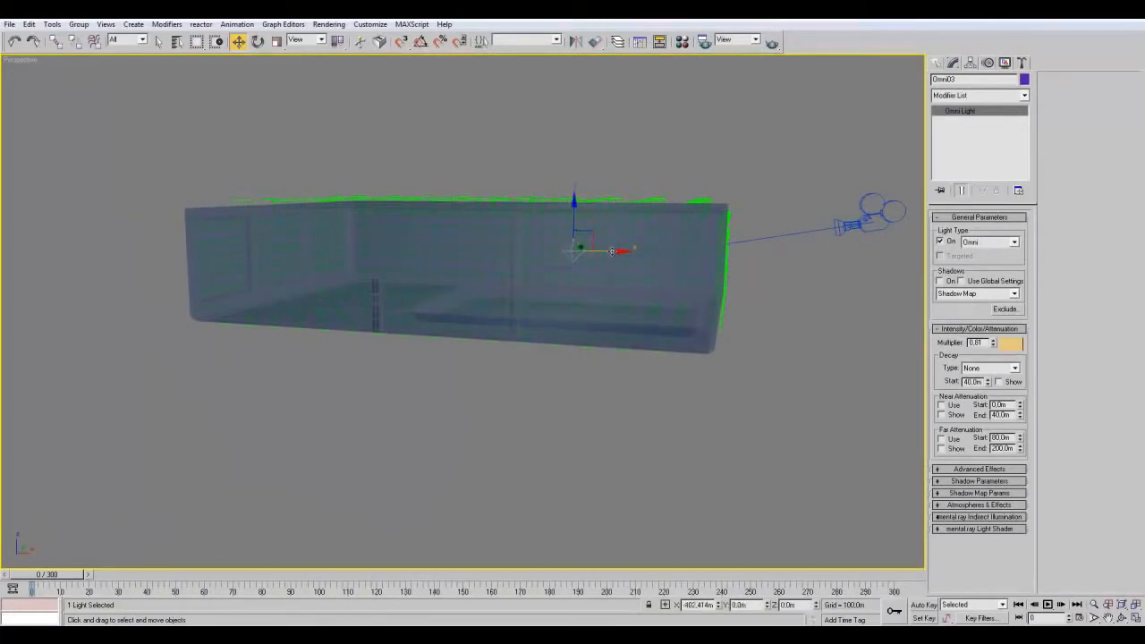
Set Omni03's multiplier to 1.109 and its light color to orange with hue 29, saturation 234 and value 214
left_click(992, 339)
middle_click_drag(800, 352, 735, 394, "alt")
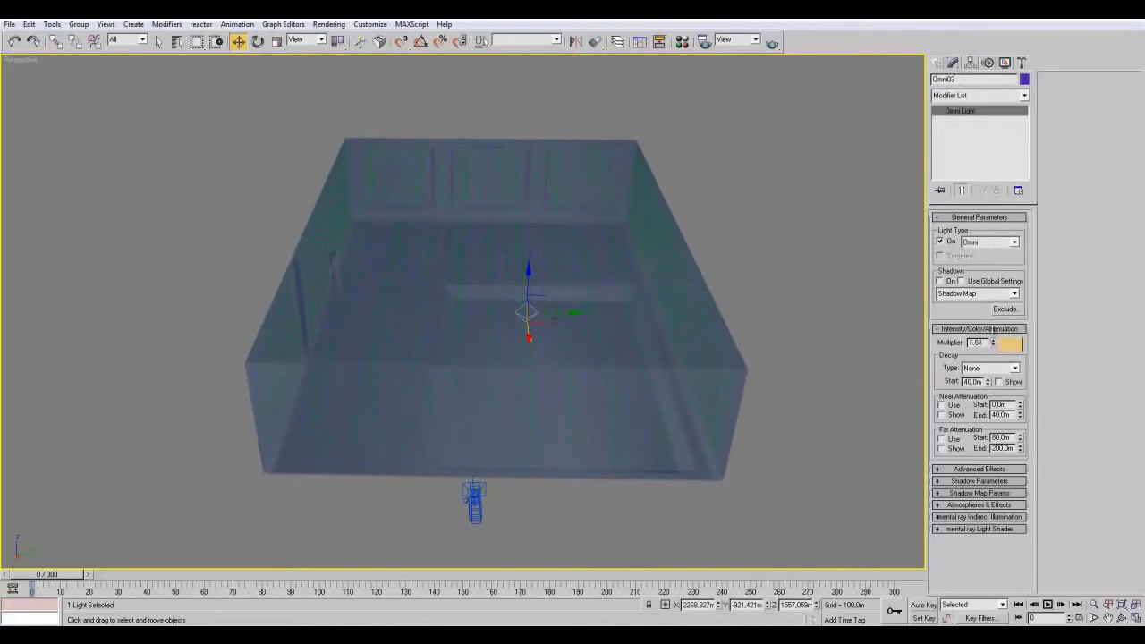
left_click(1004, 346)
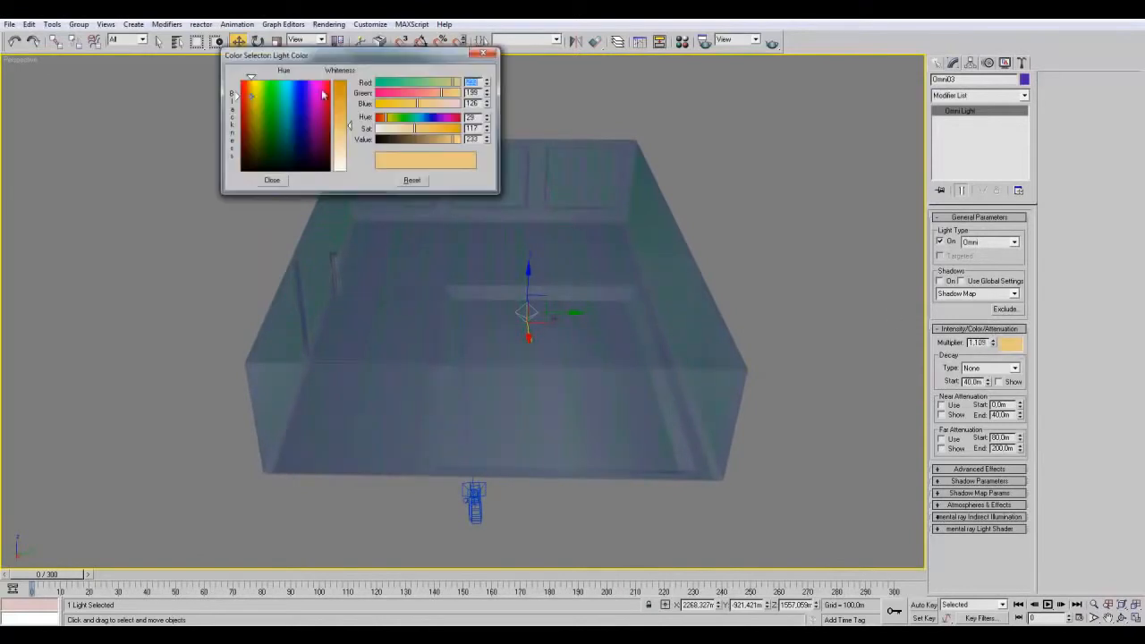
left_click_drag(350, 127, 351, 177)
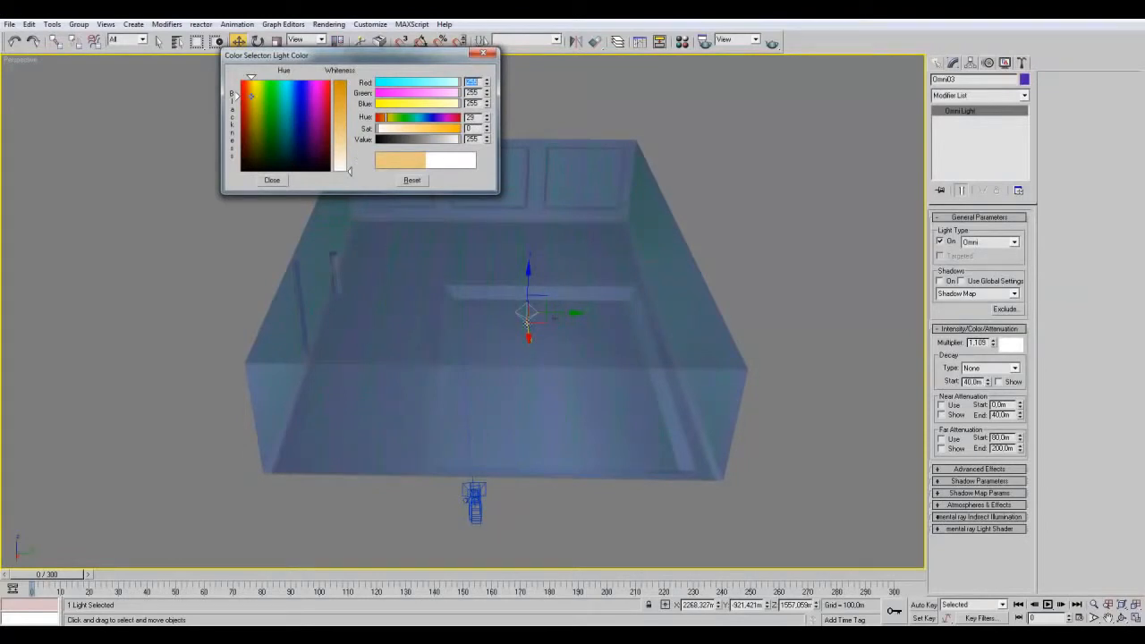
mouse_move(356, 173)
left_mouse_down()
mouse_move(345, 117)
mouse_move(342, 166)
mouse_move(346, 86)
left_mouse_up()
middle_click_drag(767, 281, 460, 317, "alt")
left_click_drag(352, 102, 350, 90)
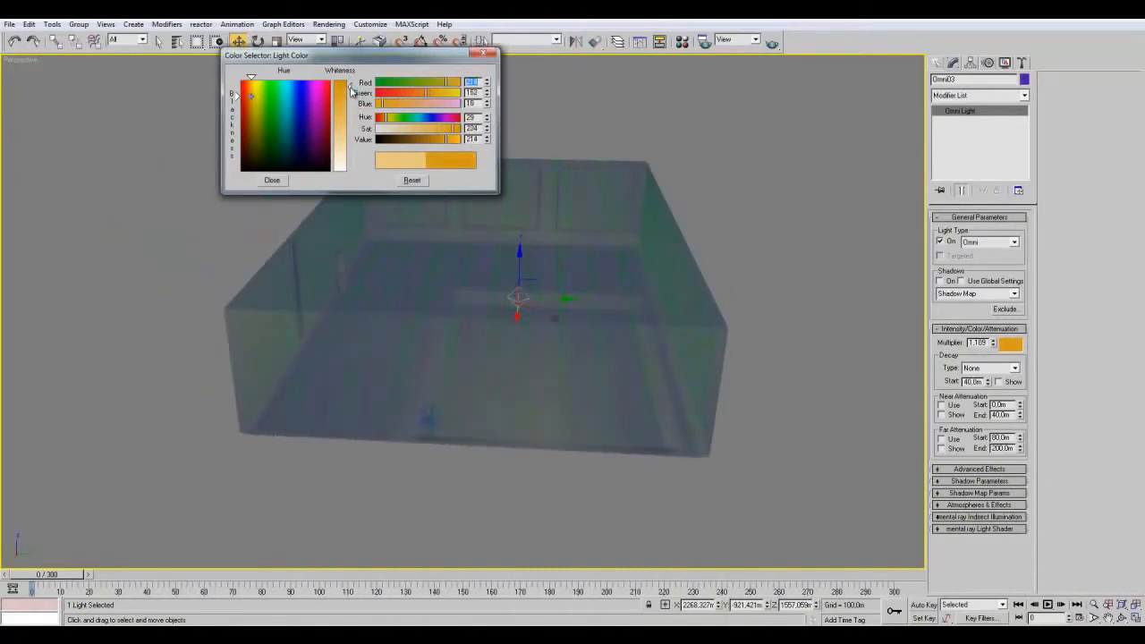
left_click(483, 54)
mouse_move(798, 253)
middle_mouse_down("alt")
mouse_move(787, 245)
mouse_move(784, 261)
middle_mouse_up("alt")
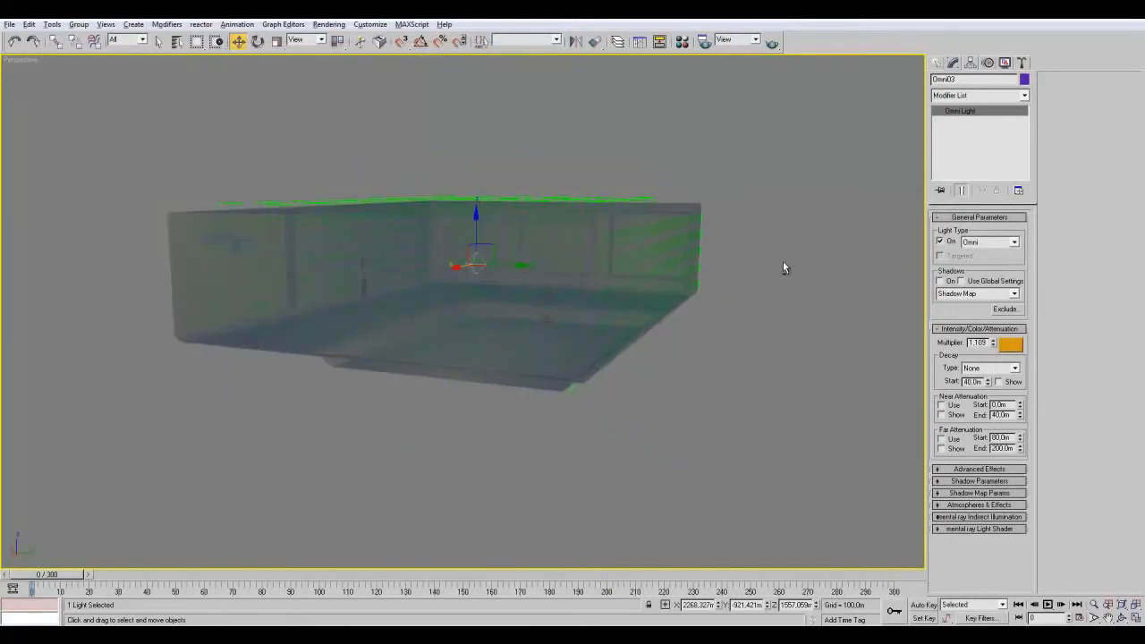
Export the skeleton.Room hierarchy with all its nodes to root.xsf in the export folder, replacing the existing file
left_click(176, 42)
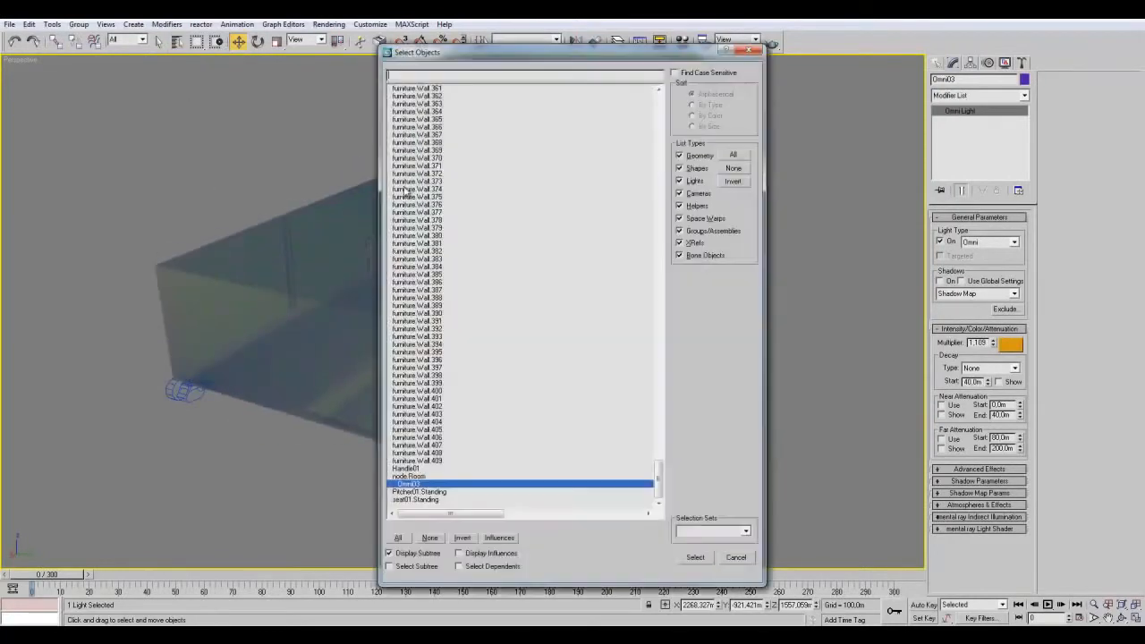
left_click_drag(659, 483, 659, 113)
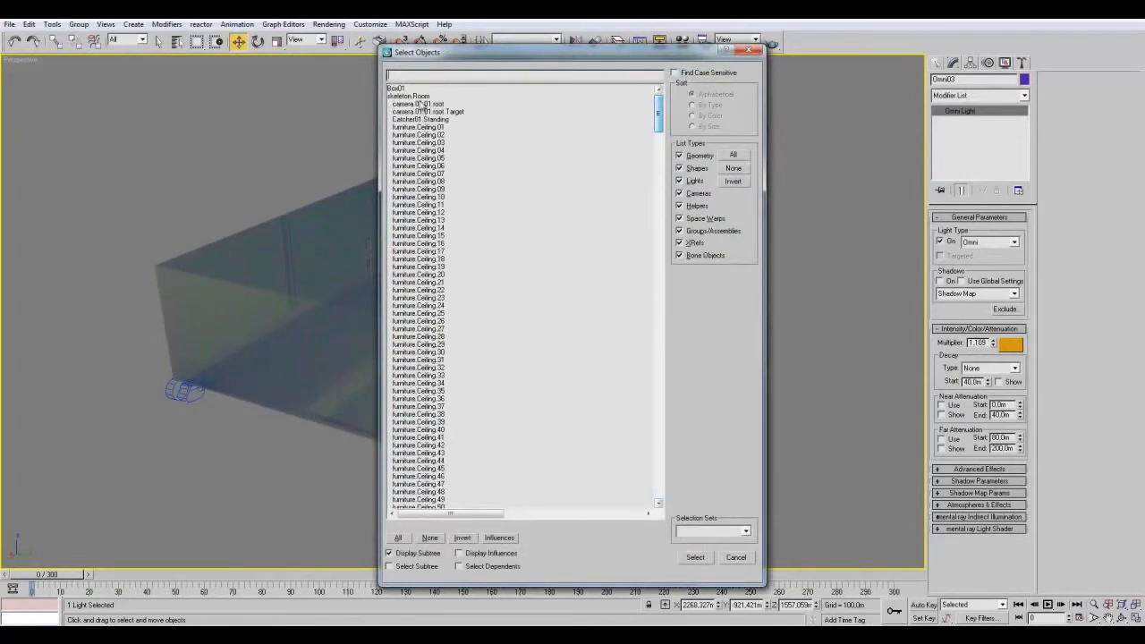
left_click(421, 96)
key("Return")
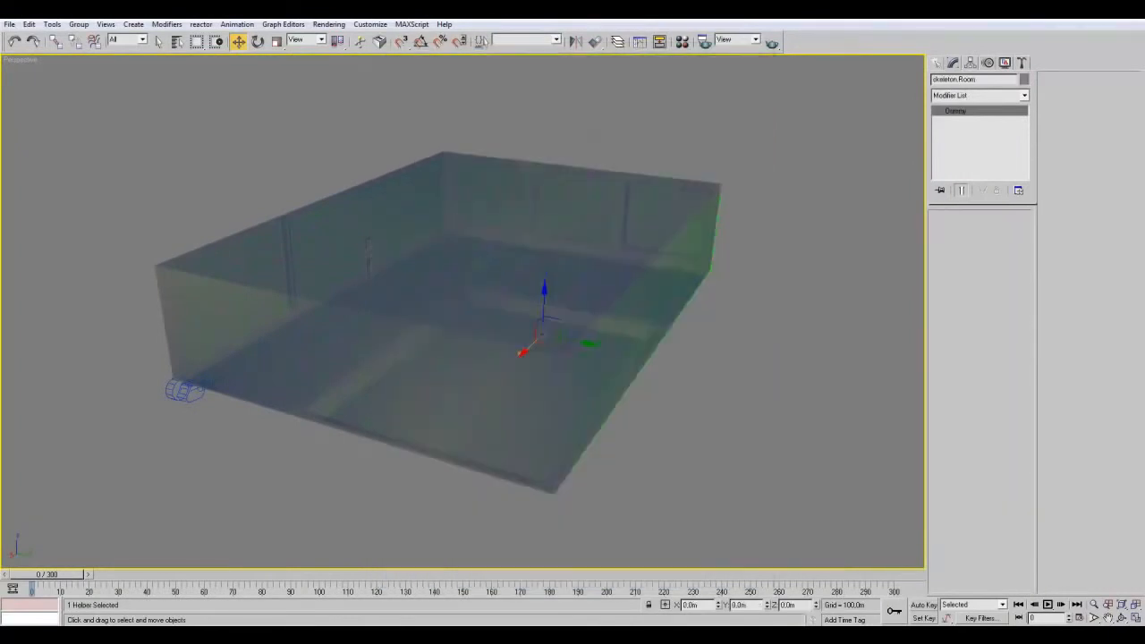
left_click(8, 24)
left_click(40, 296)
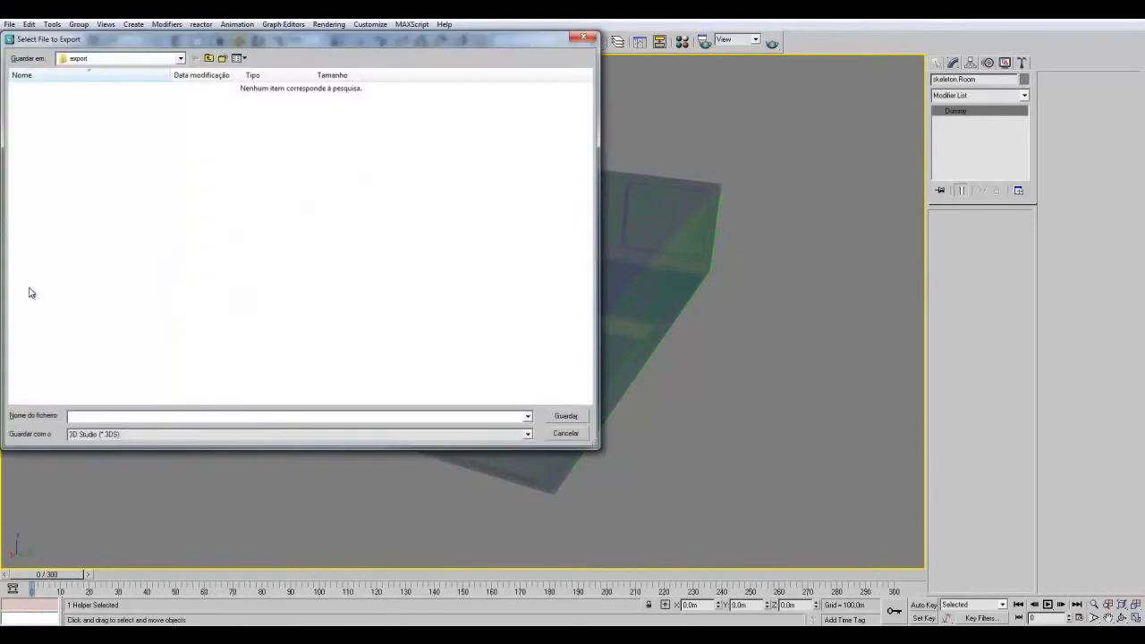
type("root.xsf")
key("Return")
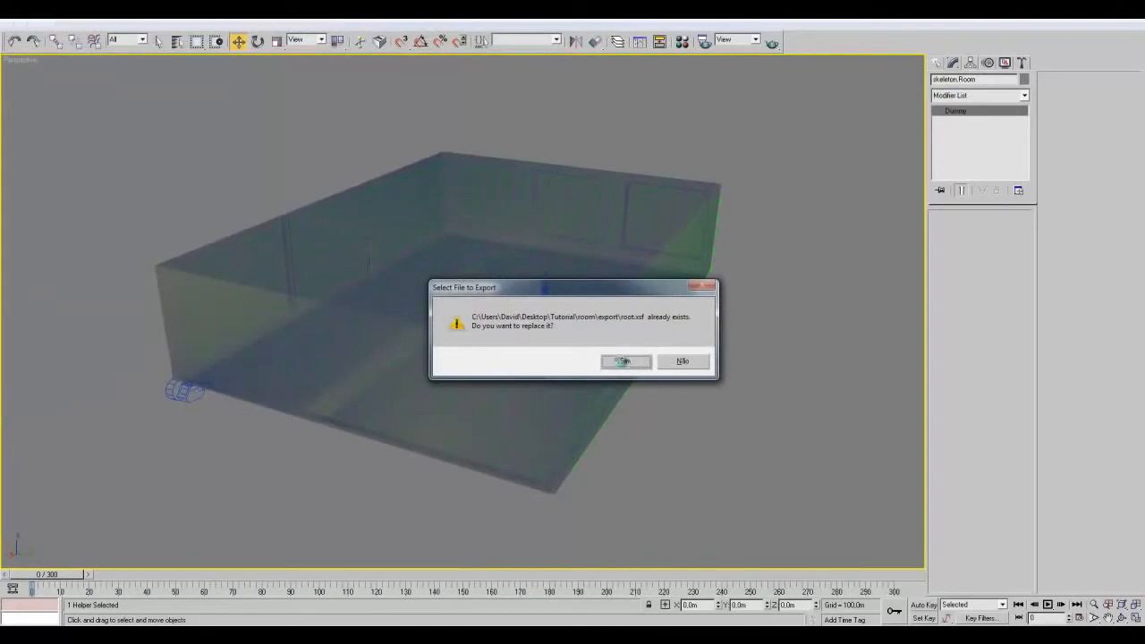
left_click(624, 361)
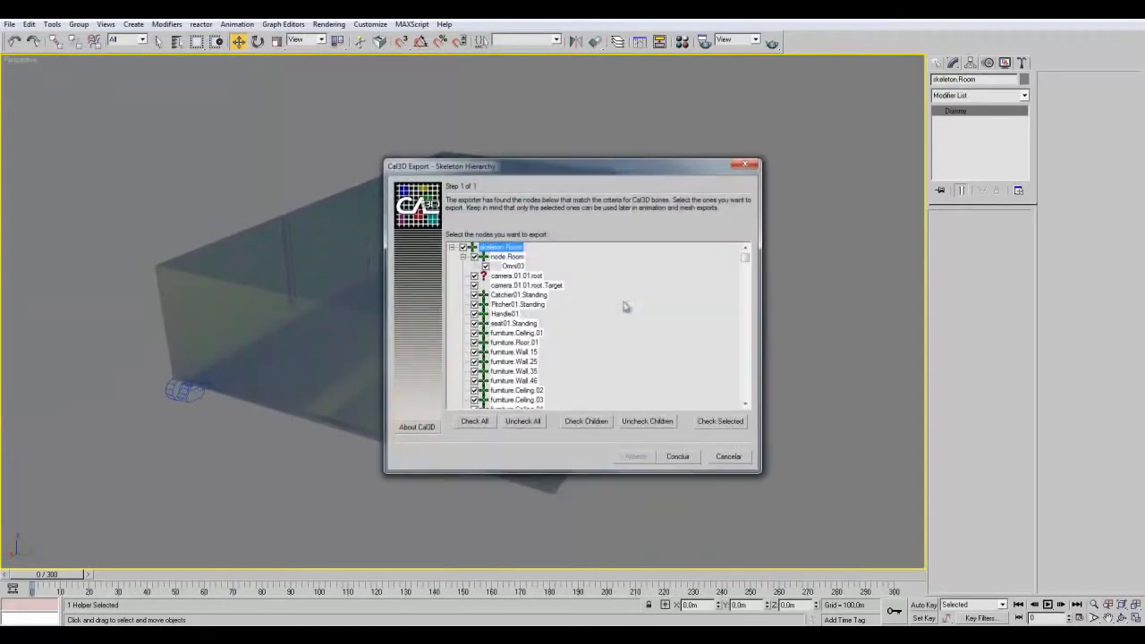
left_click(679, 462)
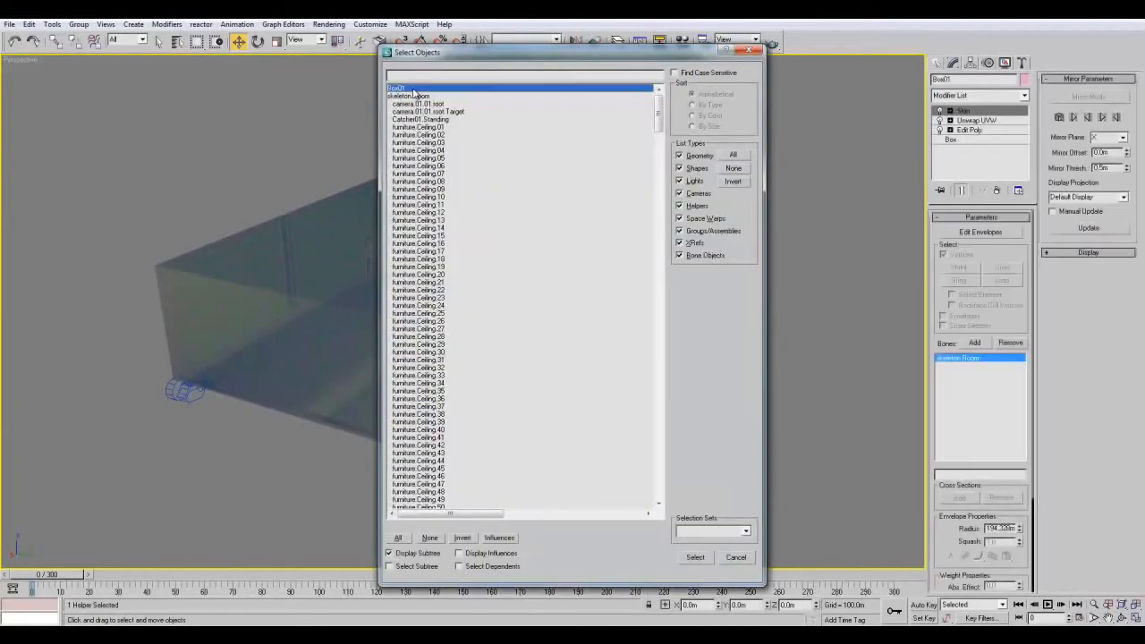
Select the room mesh Box01 by name
double_click(415, 96)
left_click(9, 24)
left_click(69, 295)
type("room.xsf")
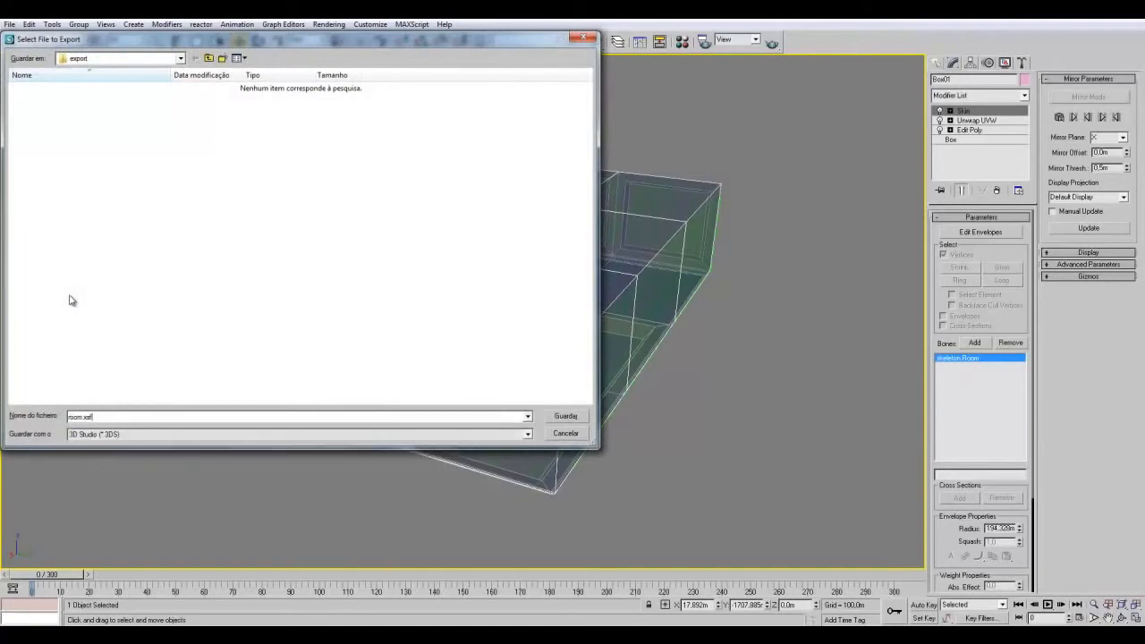
key("Return")
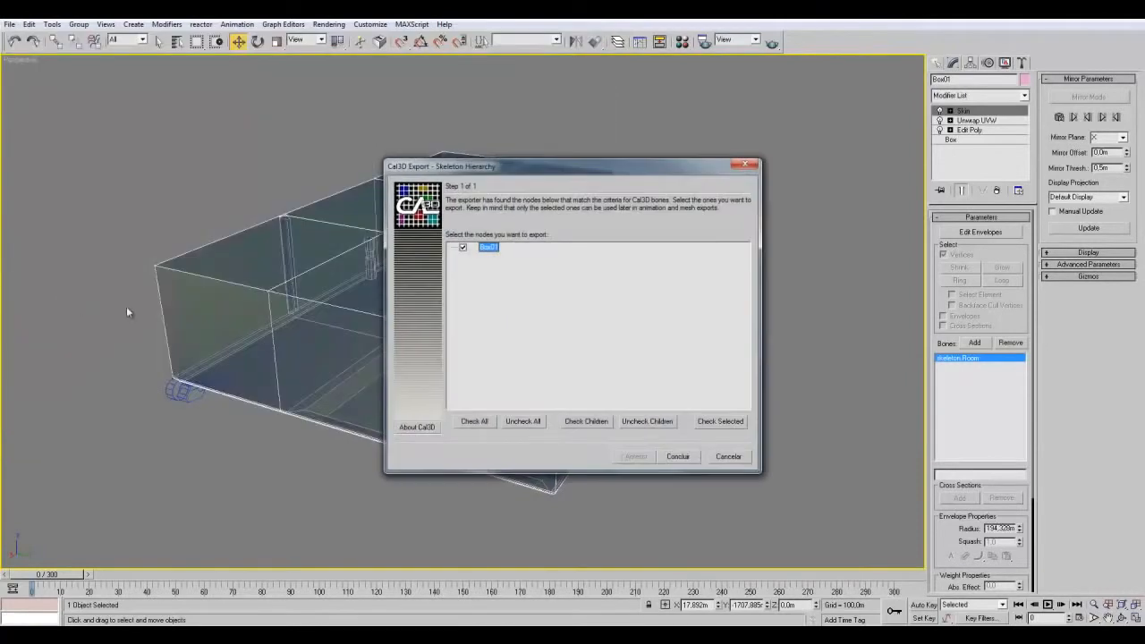
left_click(726, 457)
Export the selected mesh Box01 as room.xmf in the export folder, replacing the existing file
left_click(9, 23)
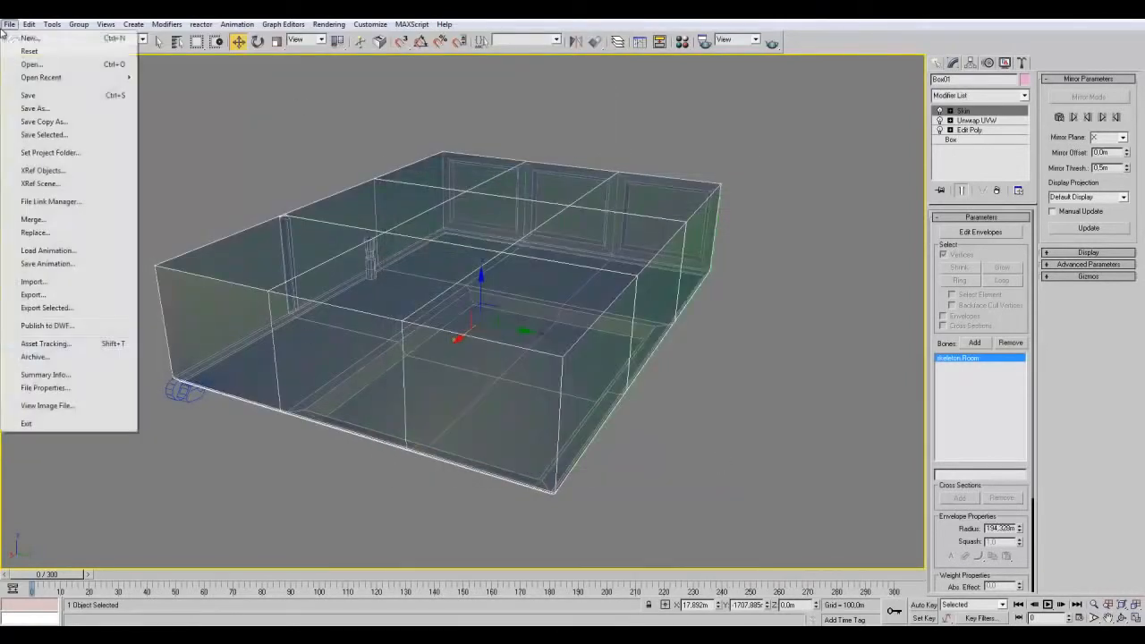
left_click(57, 307)
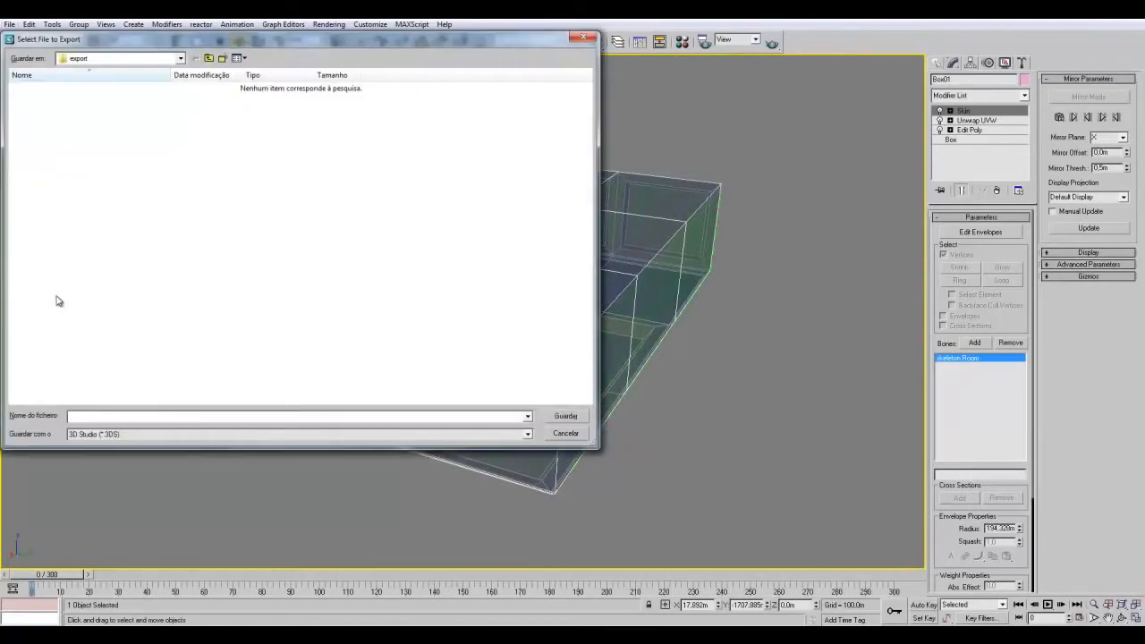
type("room")
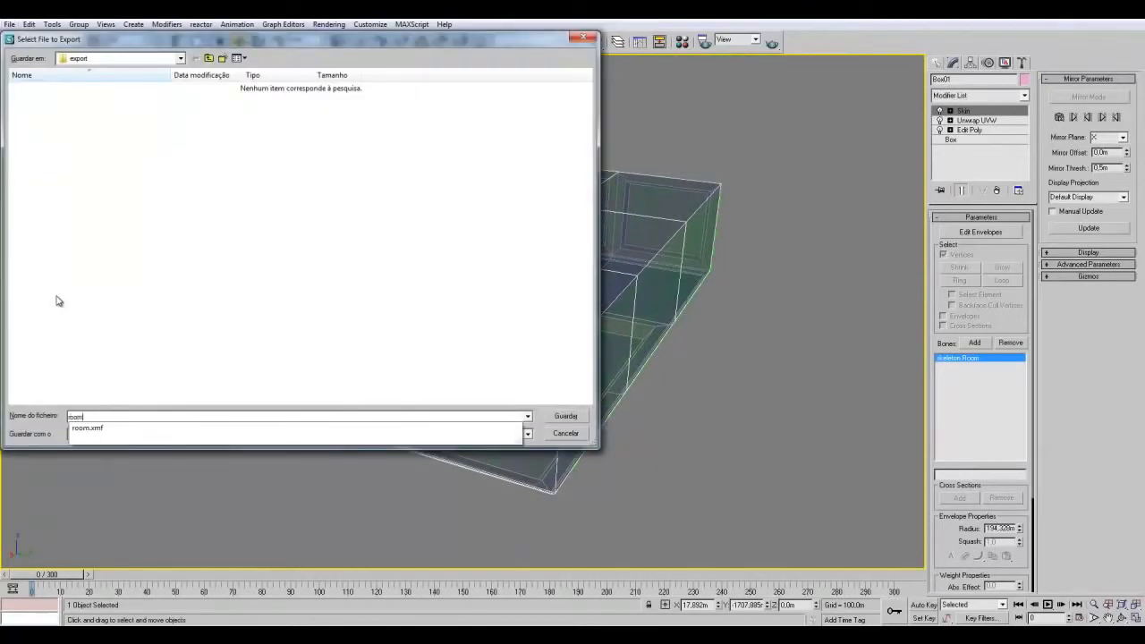
type(".xmf")
key("Return")
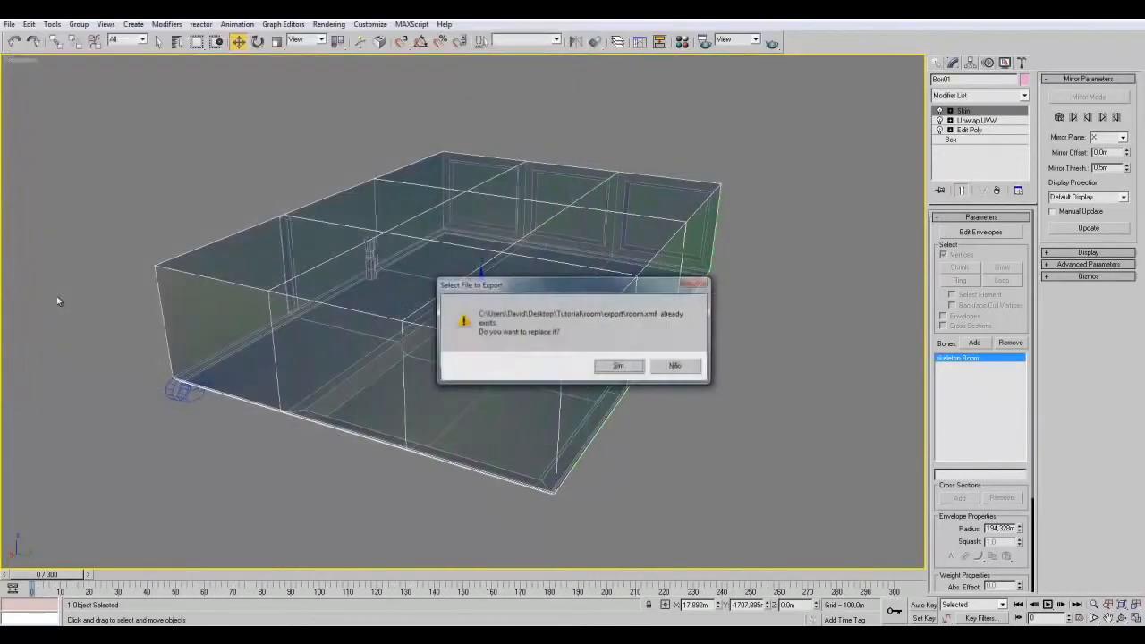
left_click(614, 367)
Complete the Cal3D mesh export with root.xsf as the skeleton file, keeping the default bone assignment and level-of-detail settings
left_click(628, 248)
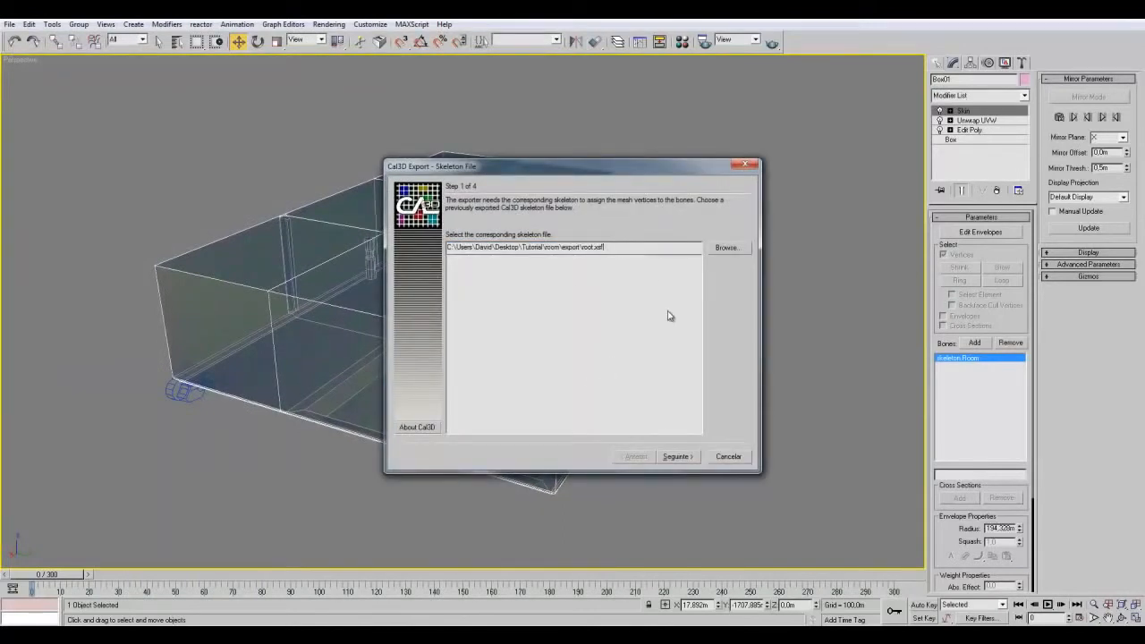
left_click(689, 457)
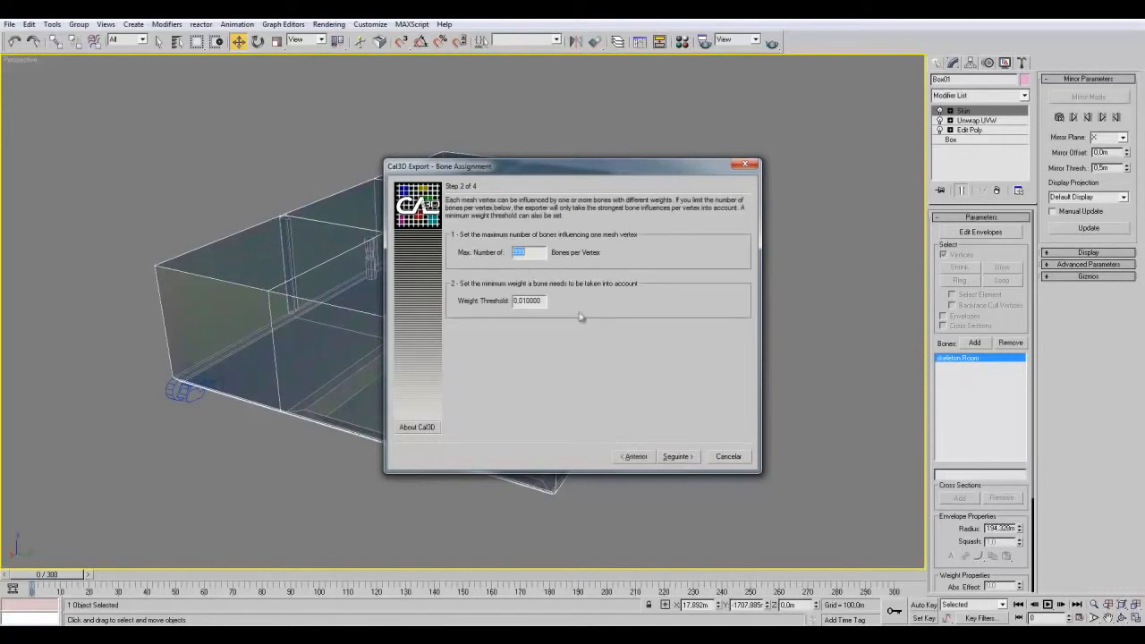
left_click(678, 457)
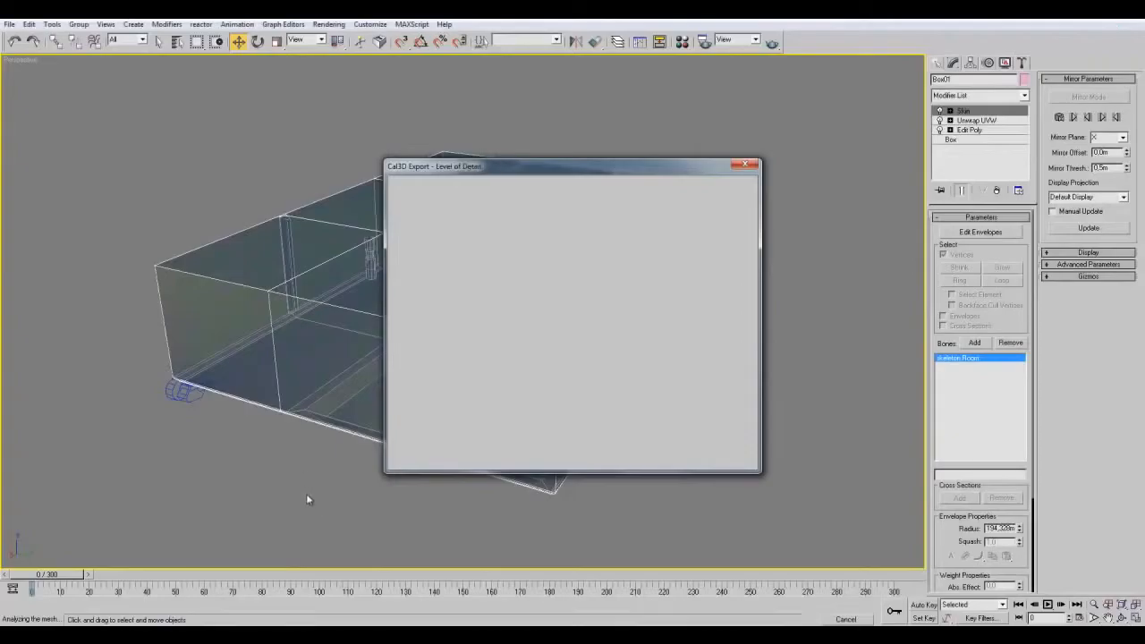
left_click(677, 456)
left_click(677, 456)
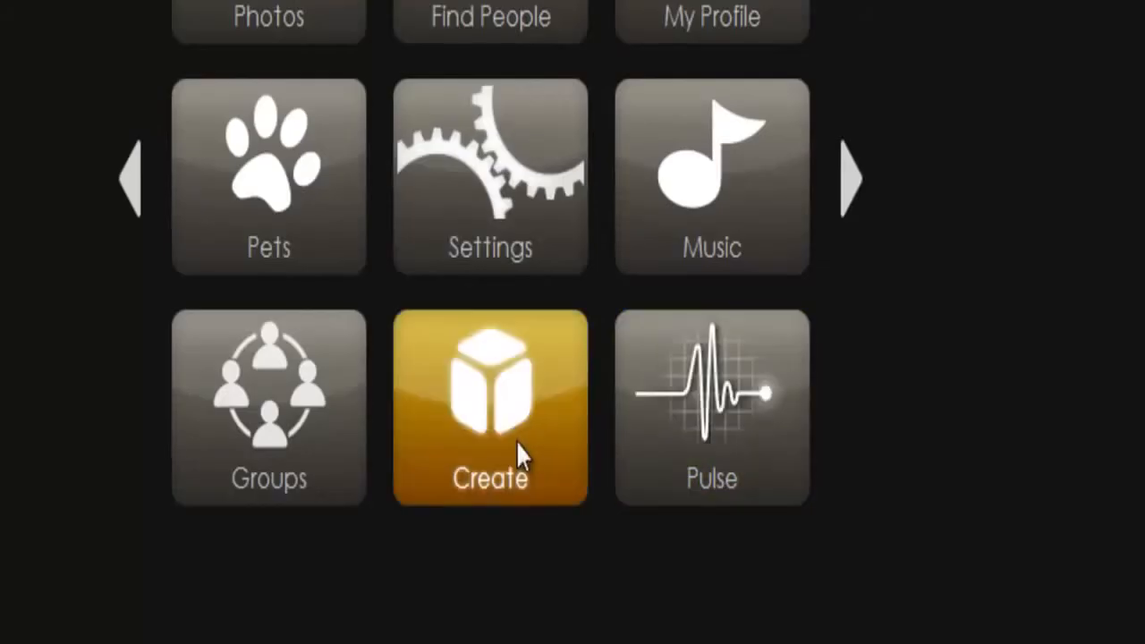
Switch to IMVU's creator tools and derive a new room product from the Rooms & Furniture category
left_click(517, 441)
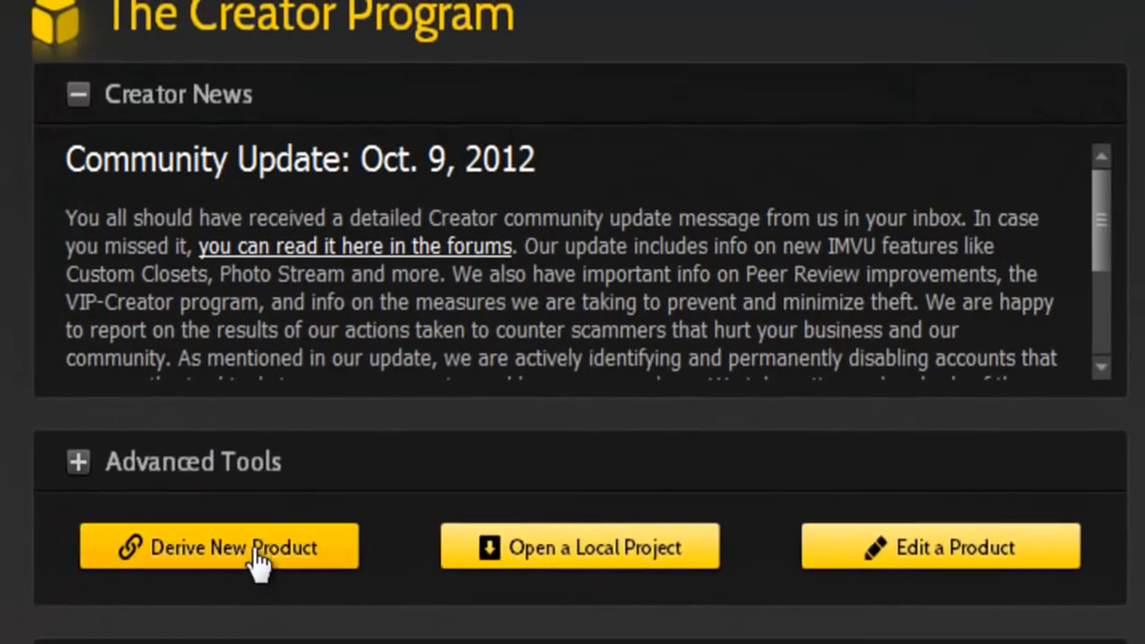
left_click(258, 558)
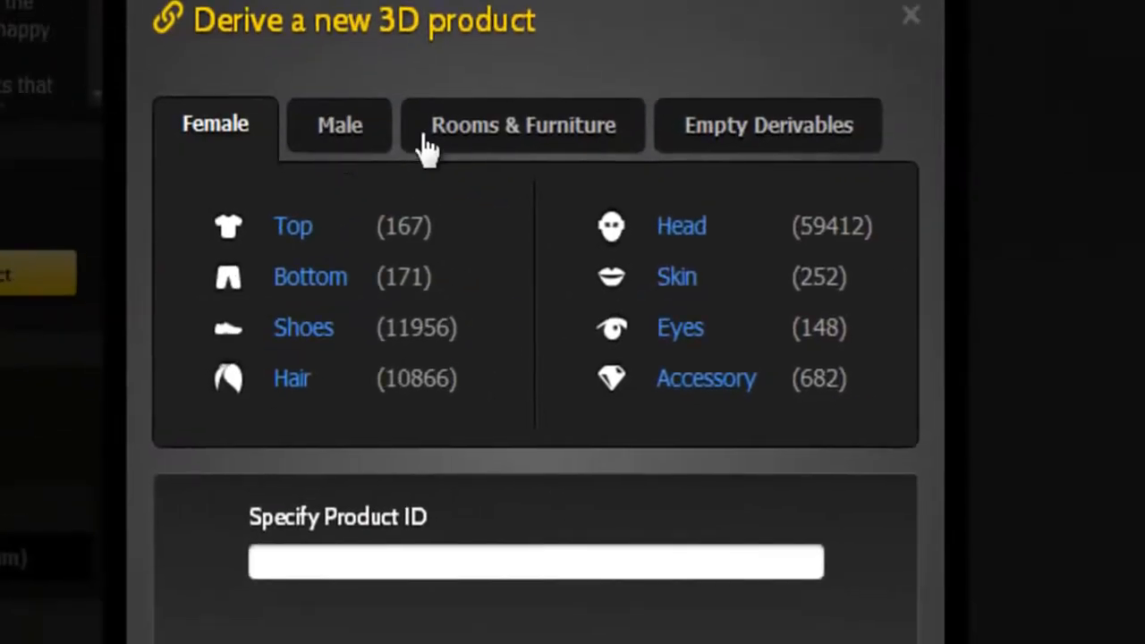
left_click(434, 134)
left_click(327, 240)
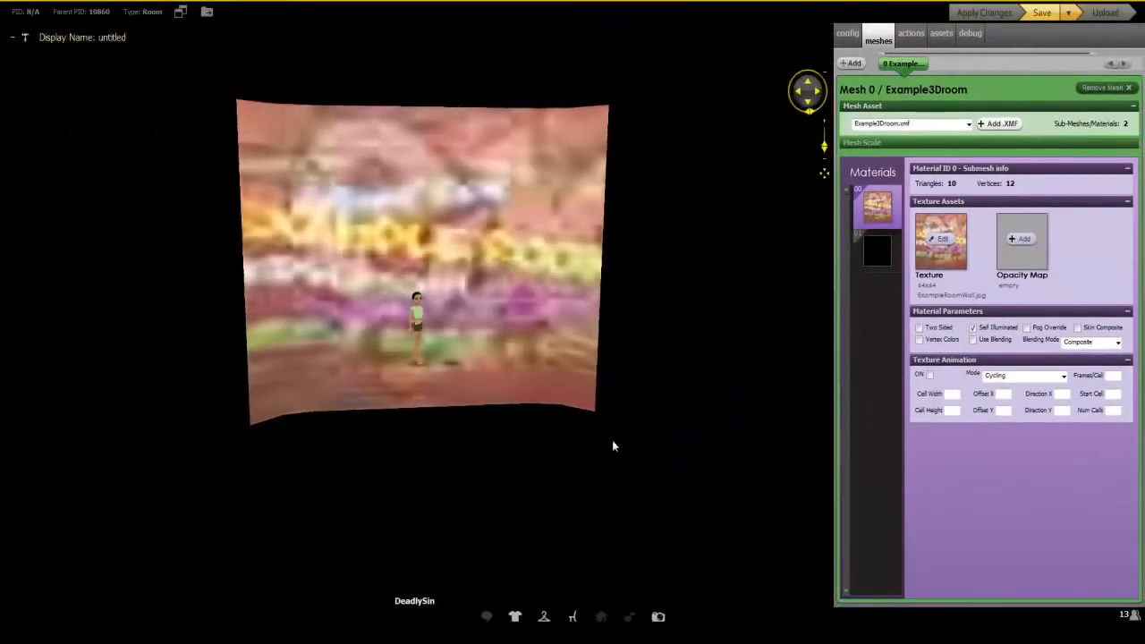
left_click_drag(615, 441, 647, 388)
Load root.xsf from the tutorial's export folder as the room product's skeleton
left_click(847, 34)
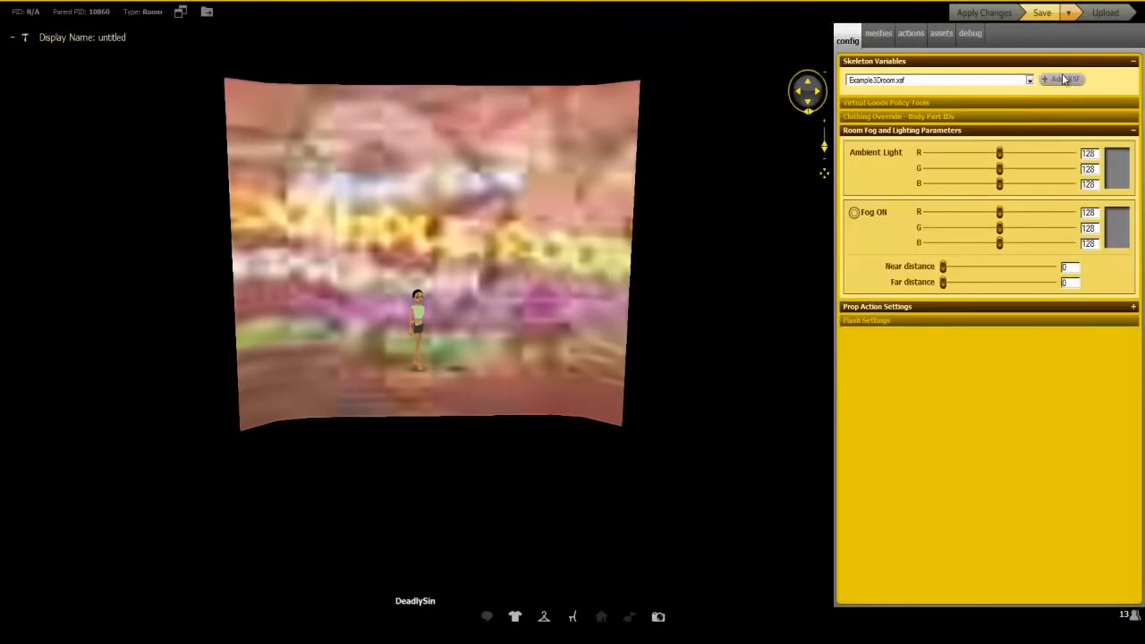
left_click(1061, 81)
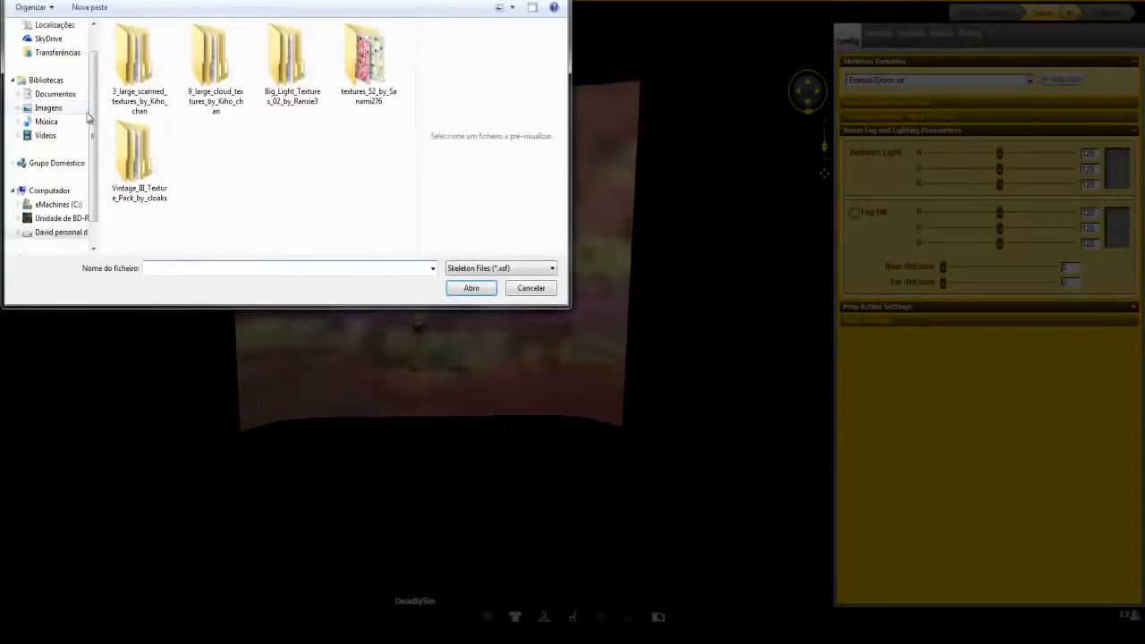
left_click(63, 53)
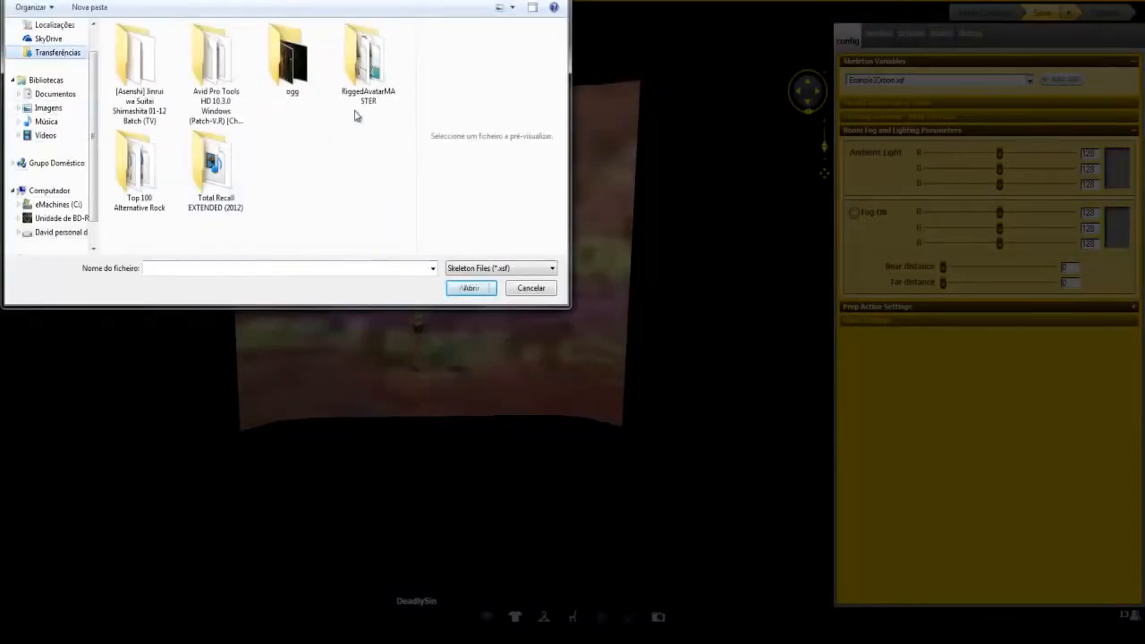
scroll(59, 102, "up", 1)
left_click(61, 44)
double_click(304, 112)
double_click(367, 134)
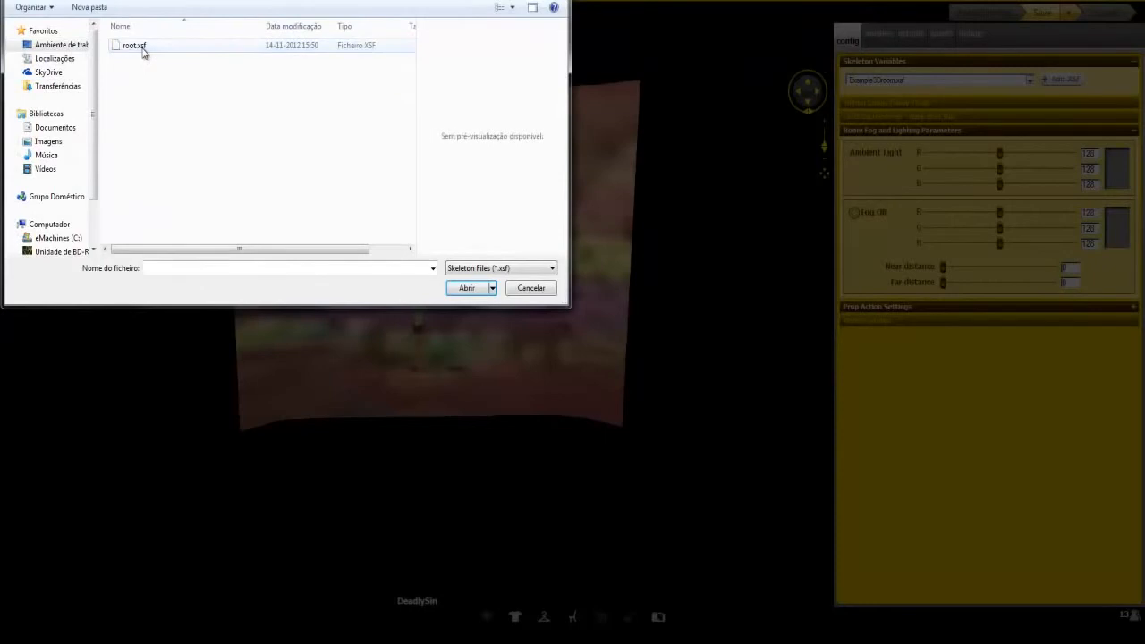
double_click(136, 45)
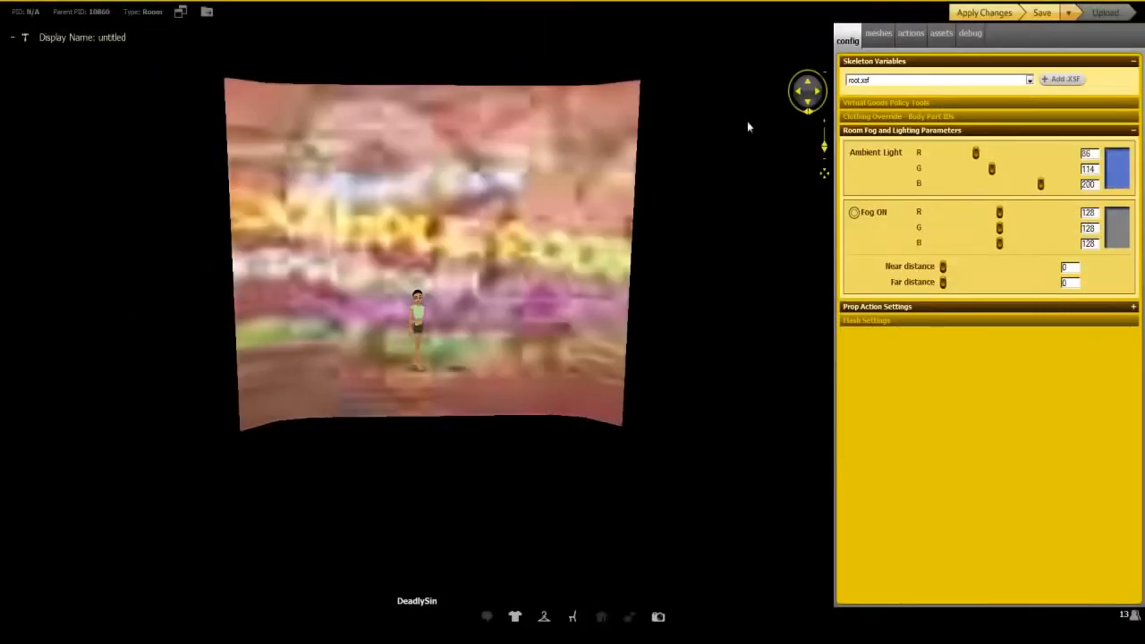
Replace mesh 0's asset with room.xmf from the export folder and apply the changes
left_click(877, 33)
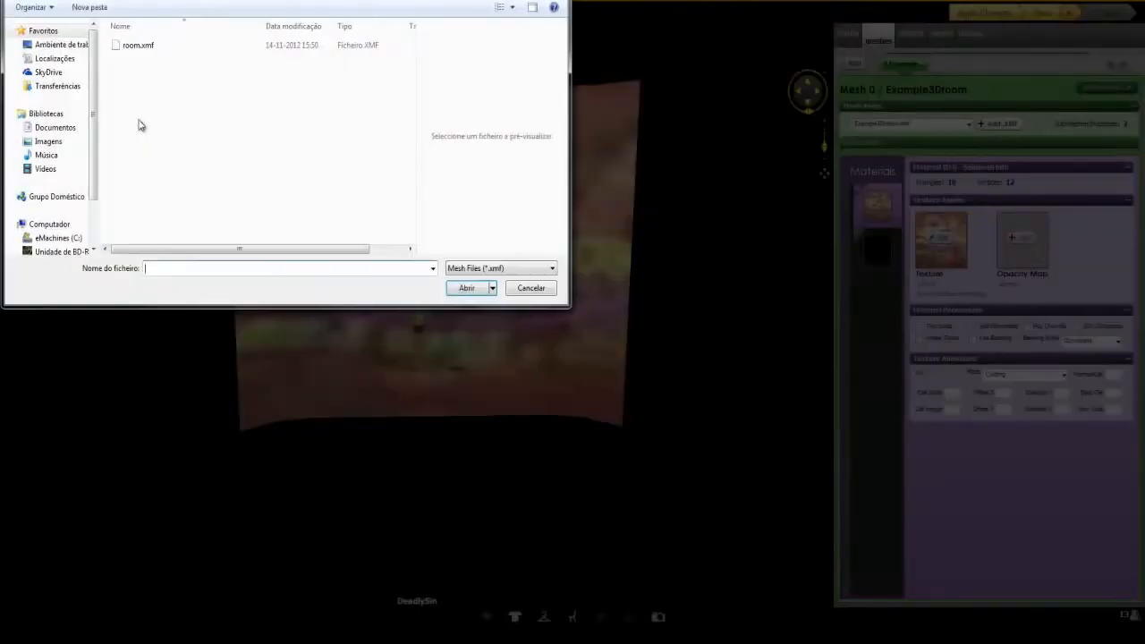
double_click(136, 46)
left_click(975, 17)
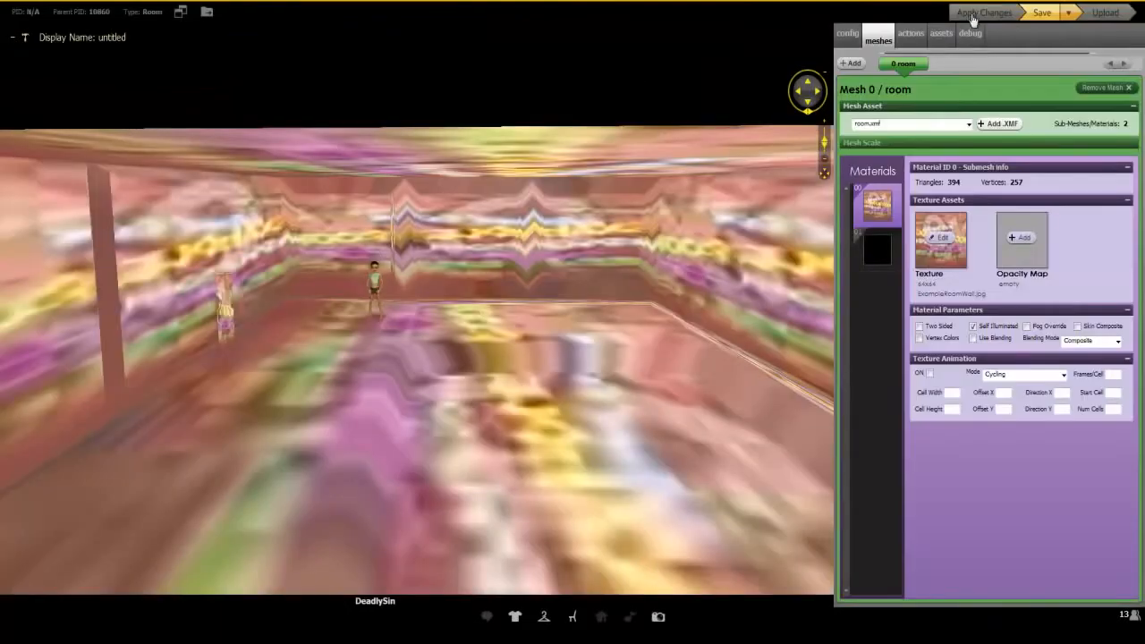
Replace the texture of the room mesh's material 00 with the desktop image 02 and apply the change
scroll(642, 288, "up", 2)
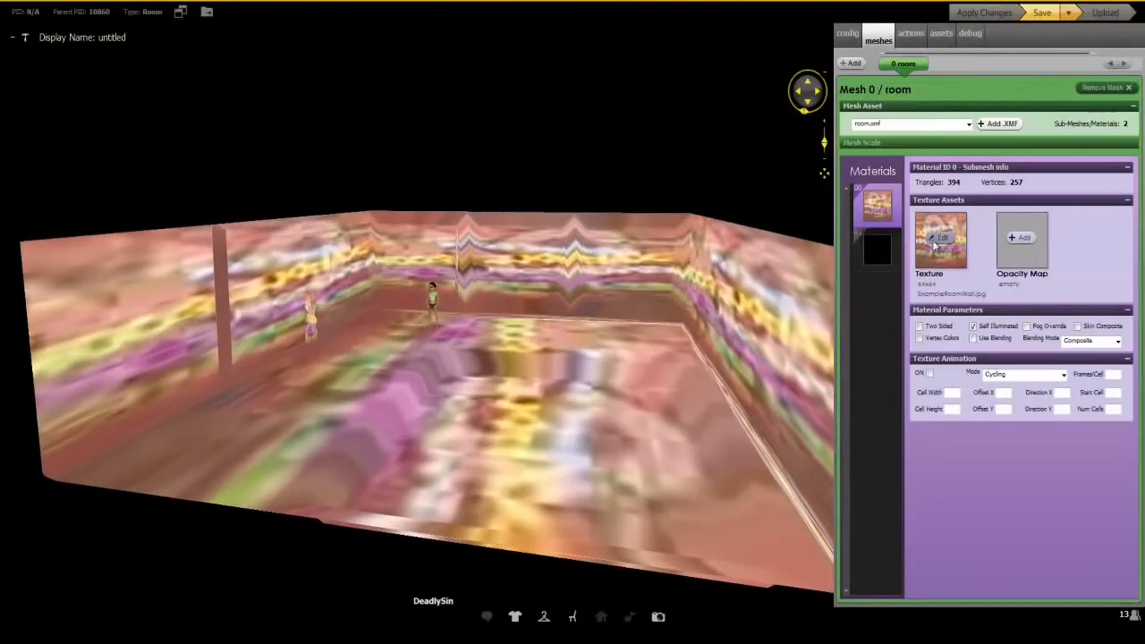
left_click(936, 240)
left_click(55, 45)
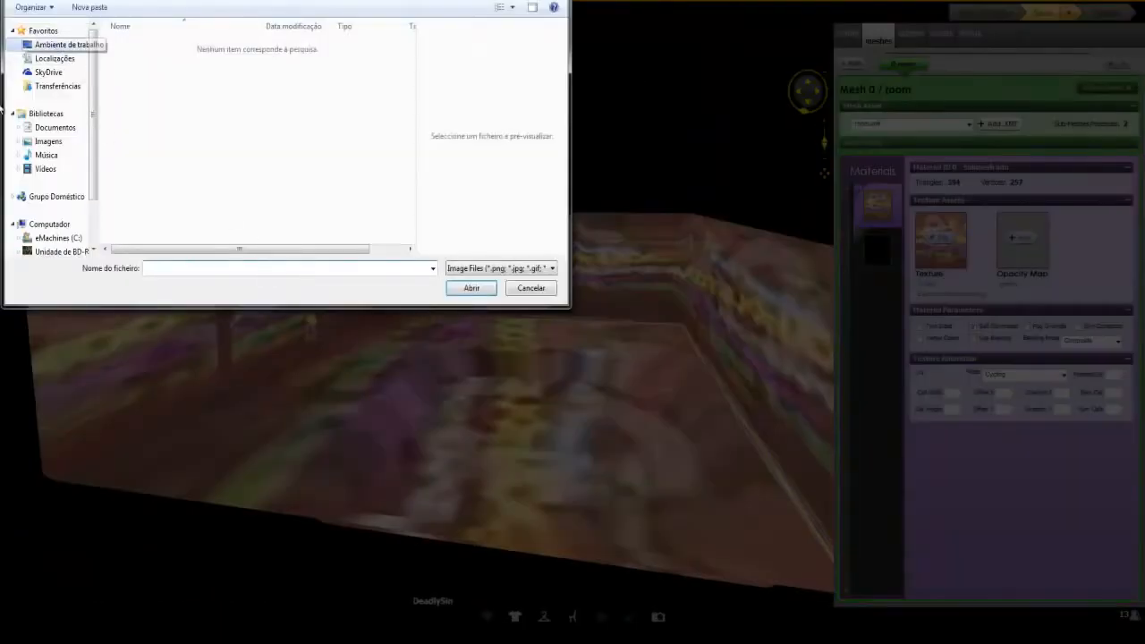
left_click(149, 160)
left_click(298, 154)
double_click(300, 158)
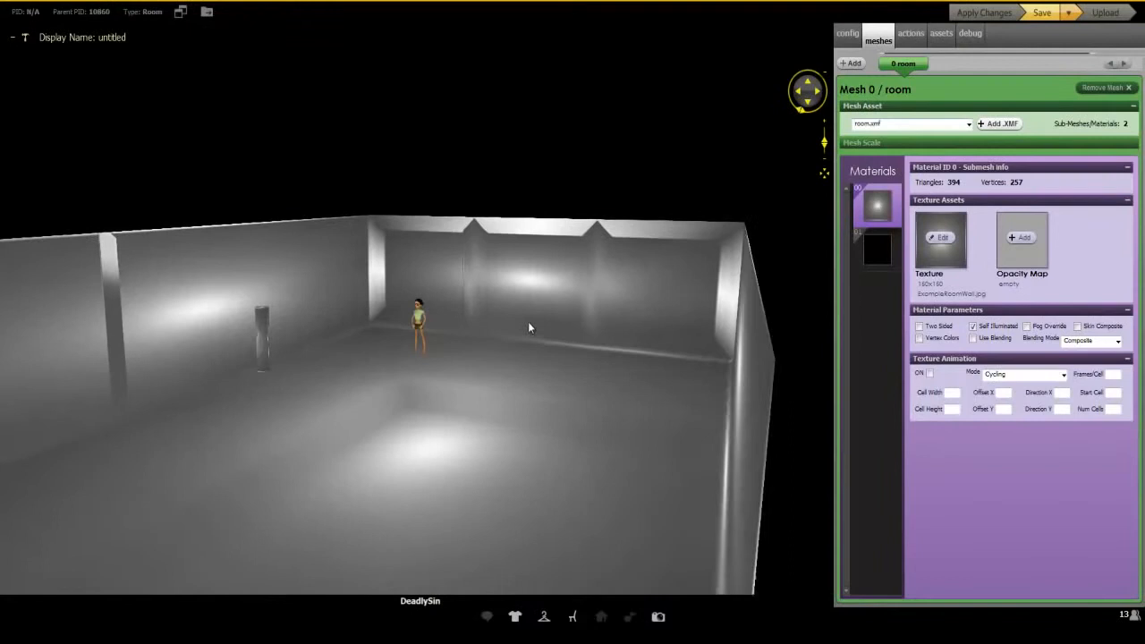
left_click_drag(527, 322, 534, 349)
left_click(940, 237)
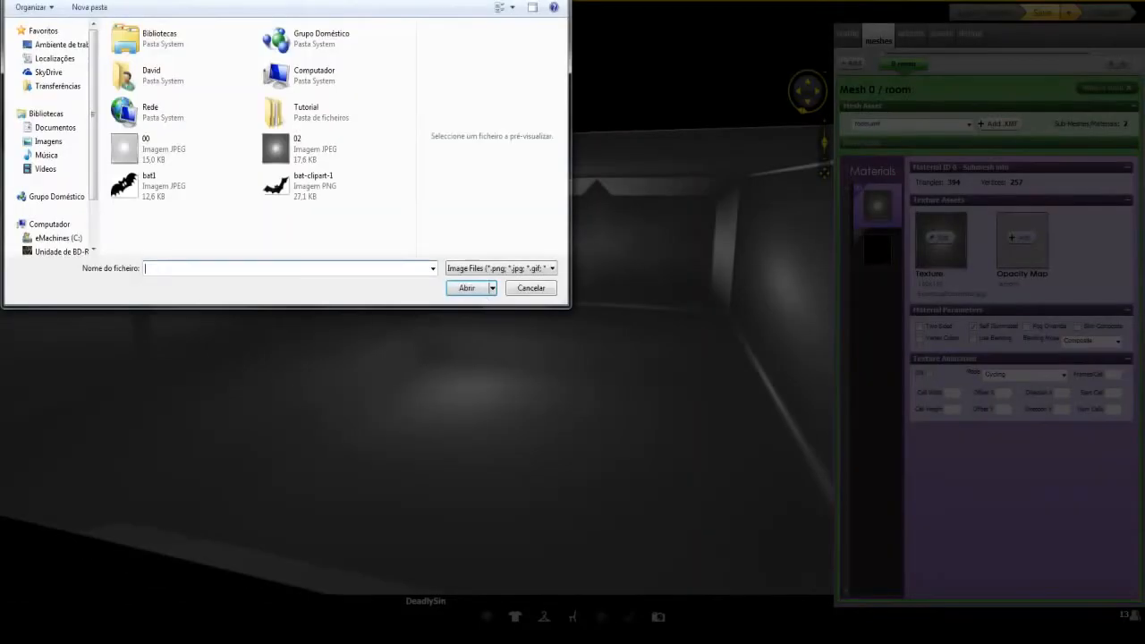
left_click(525, 284)
Turn off Self Illuminated for material 00, delete material 01's opacity map, and apply the changes
left_click(840, 40)
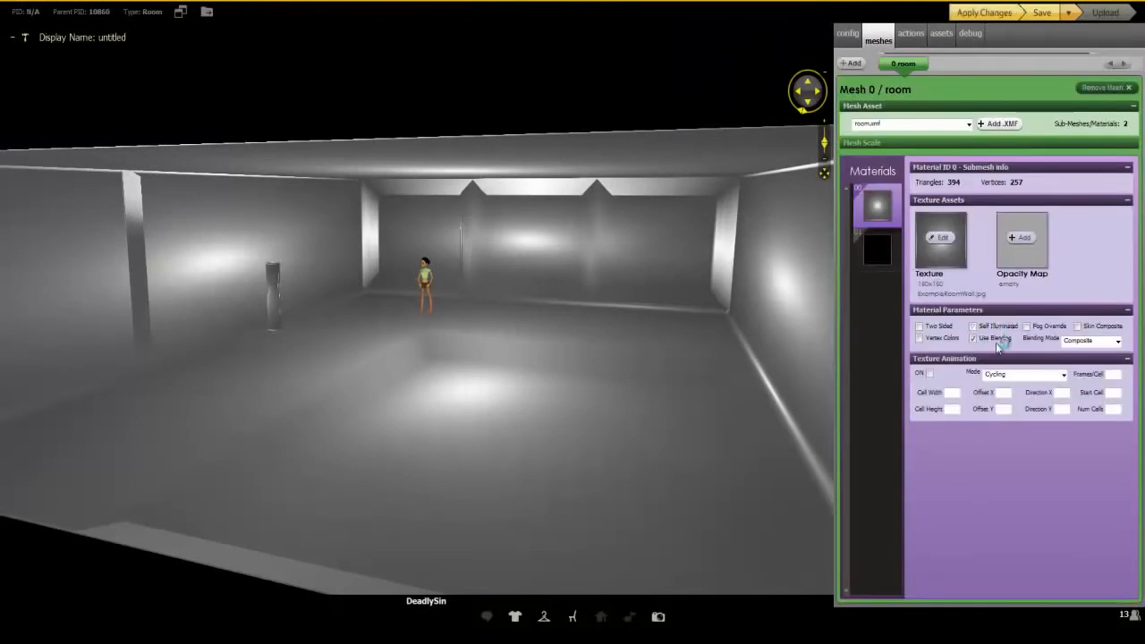
left_click(867, 256)
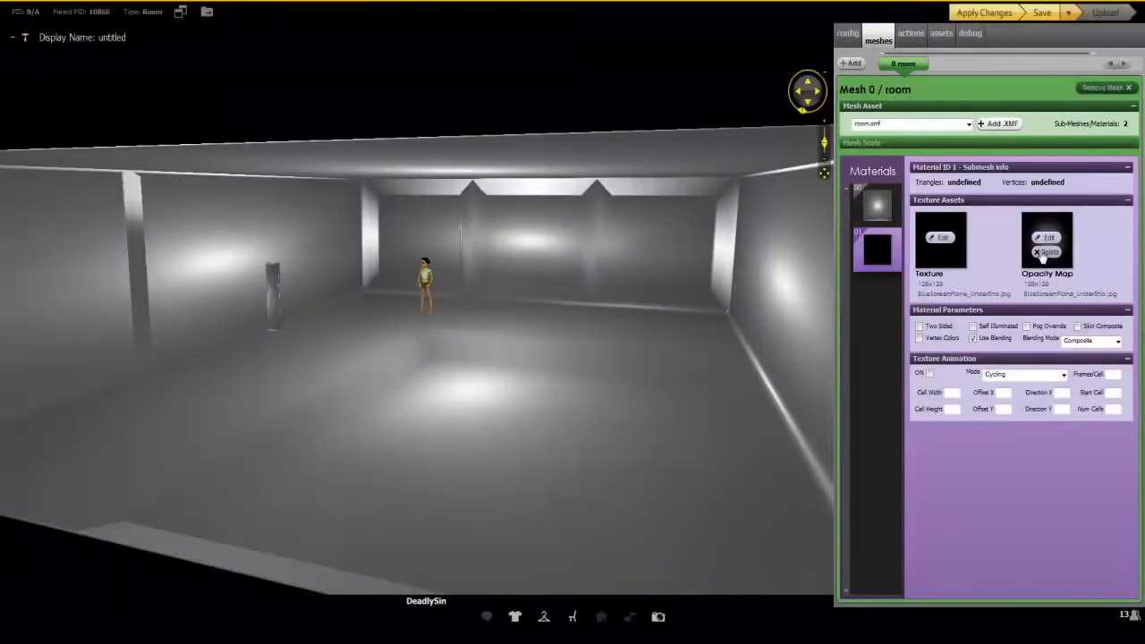
left_click(1043, 253)
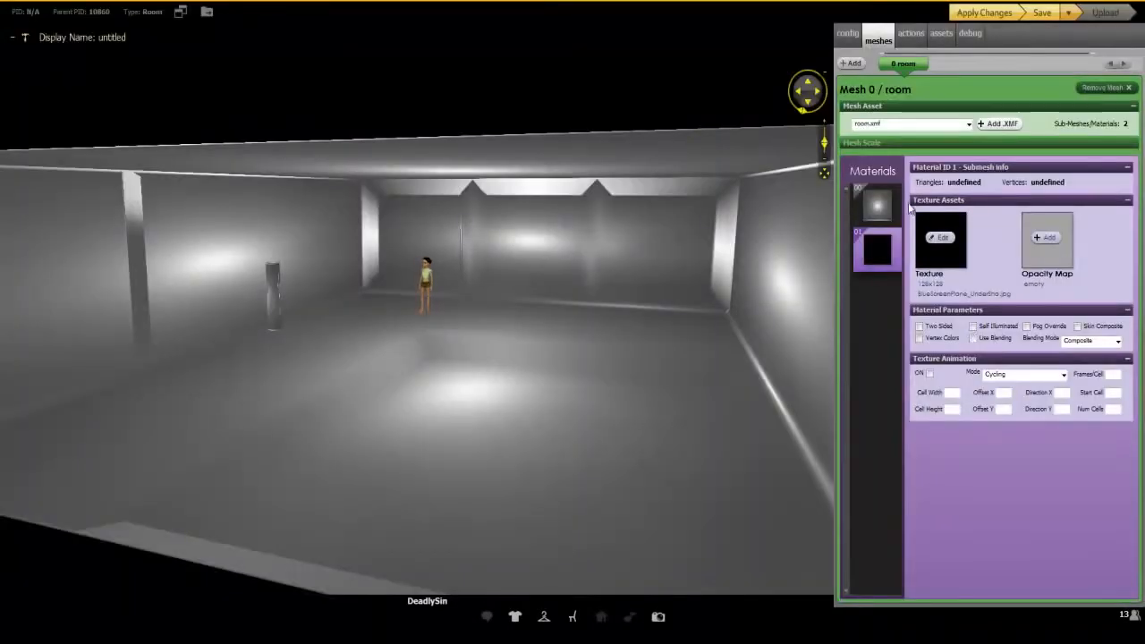
left_click(881, 207)
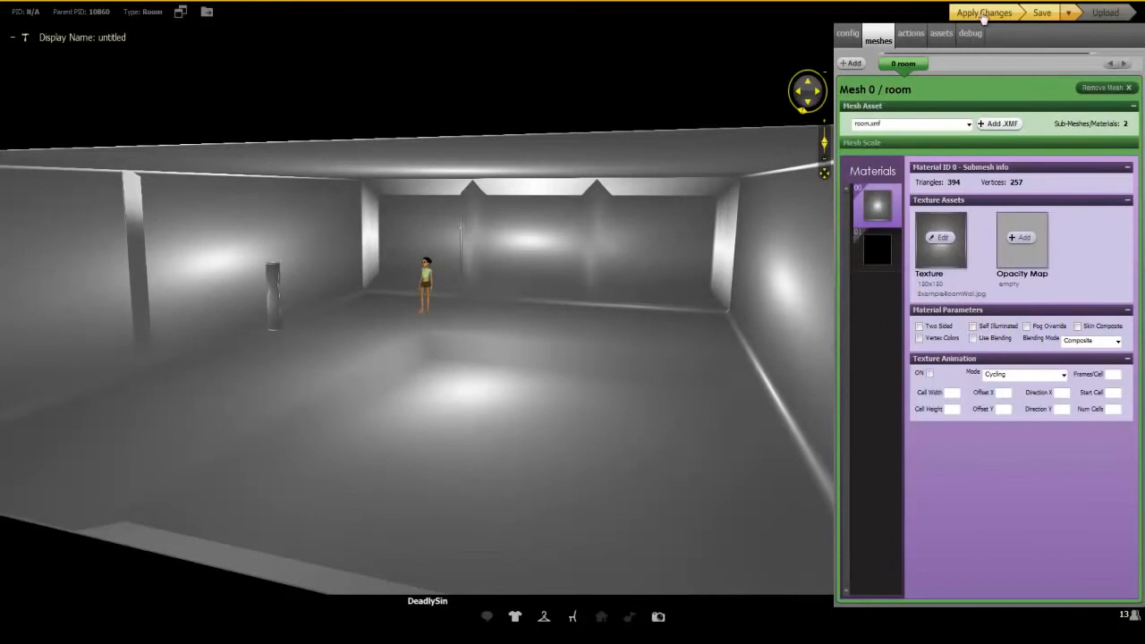
left_click(983, 12)
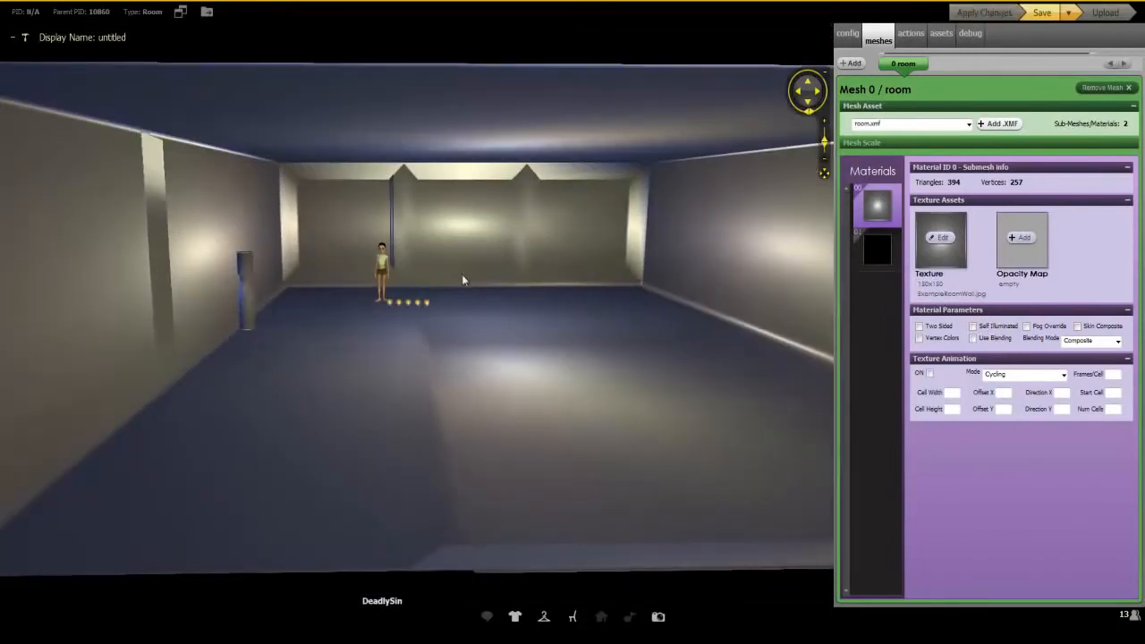
Turn Self Illuminated on for material 00 and apply it to compare the lighting, and turn it off again
left_click_drag(461, 274, 542, 288)
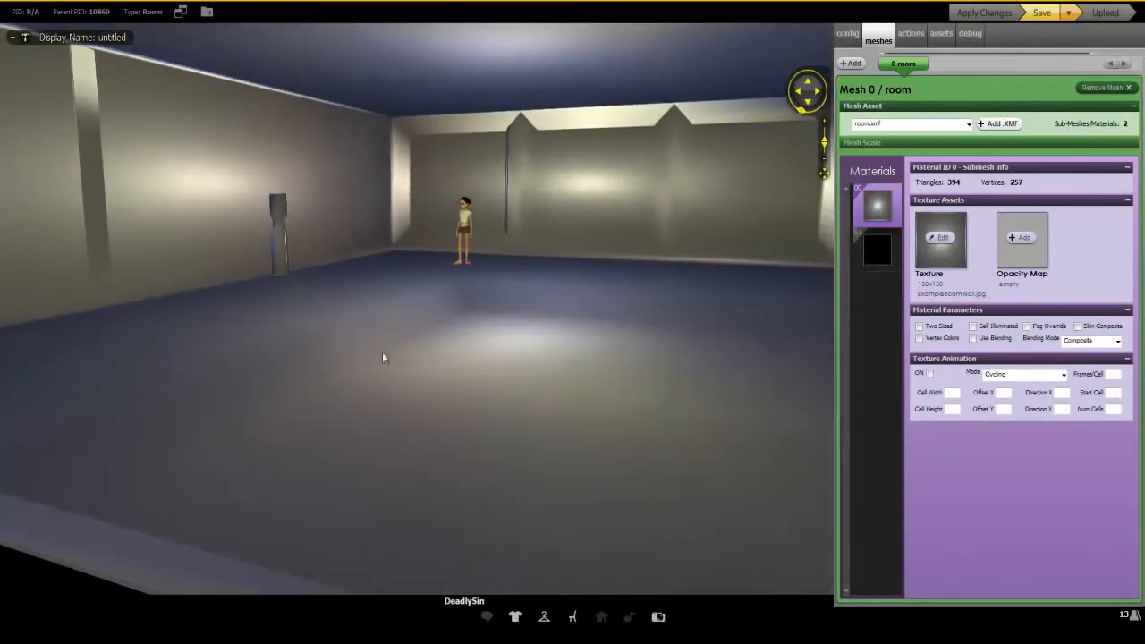
left_click_drag(377, 295, 376, 277)
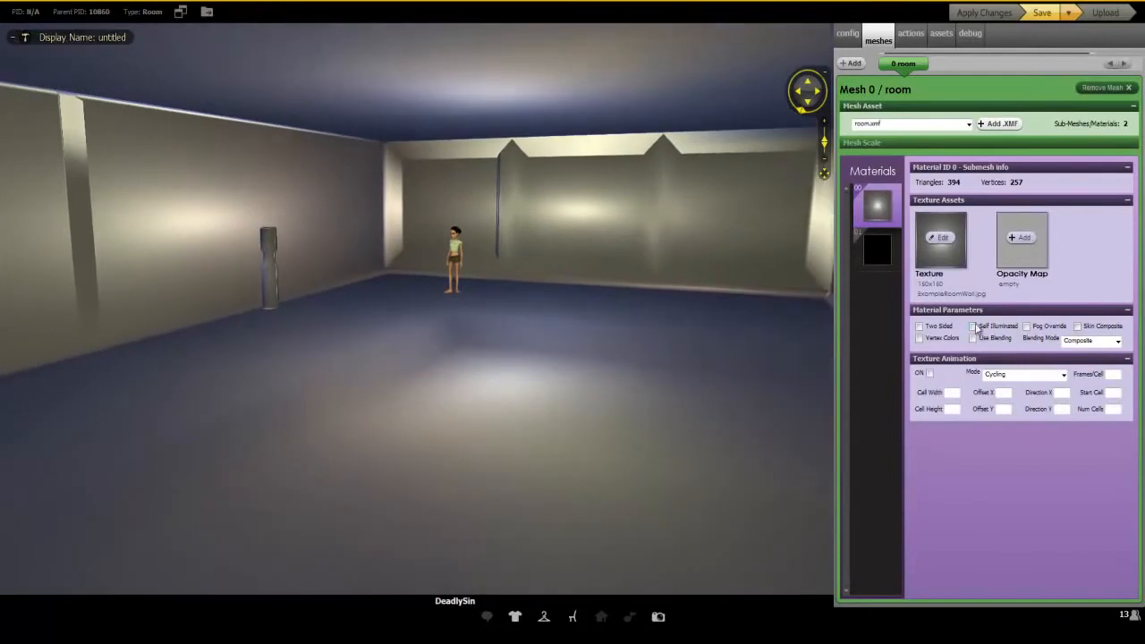
left_click(984, 12)
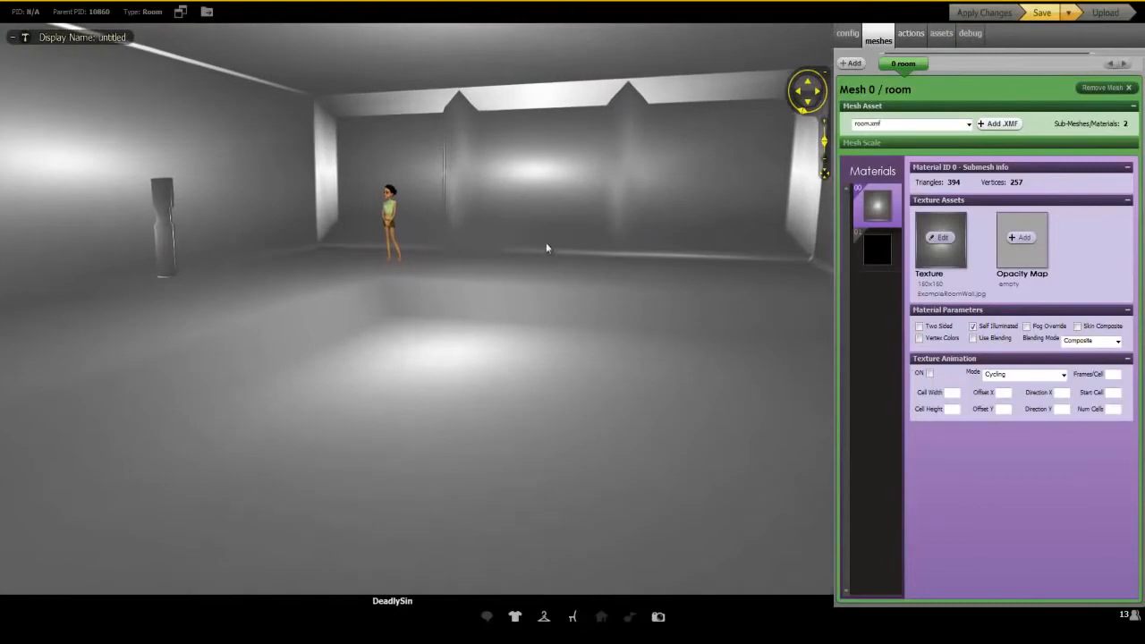
left_click(984, 13)
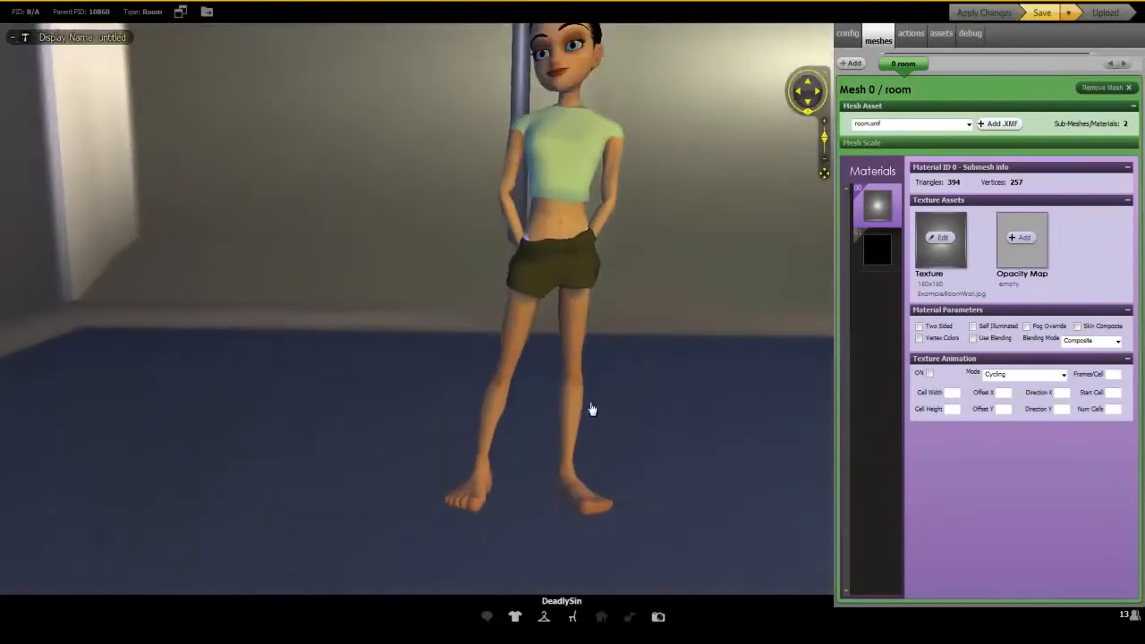
Examine the lighting on the avatar and around the room, and review the product's ambient light settings
left_click_drag(653, 327, 690, 316)
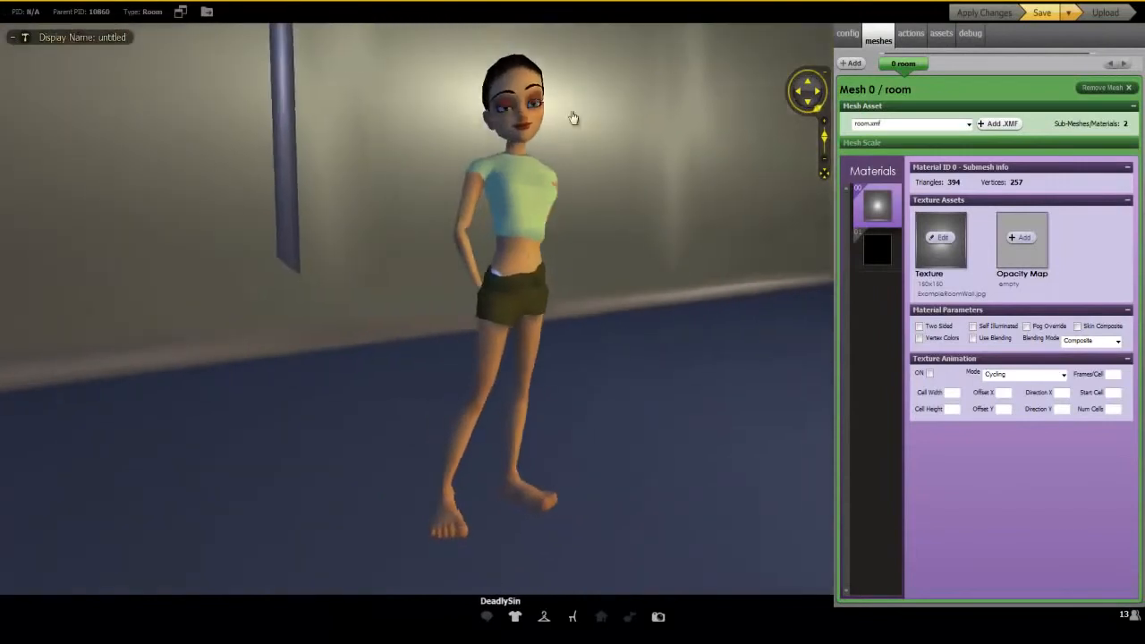
left_click_drag(599, 313, 674, 330)
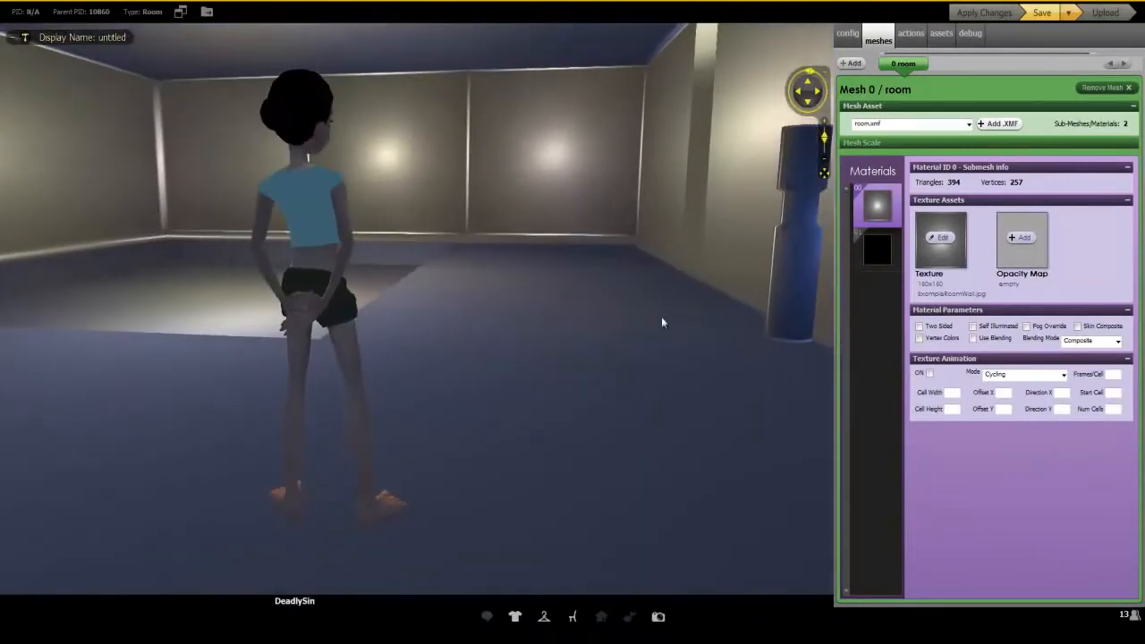
left_click_drag(281, 289, 672, 324)
left_click_drag(558, 399, 461, 357)
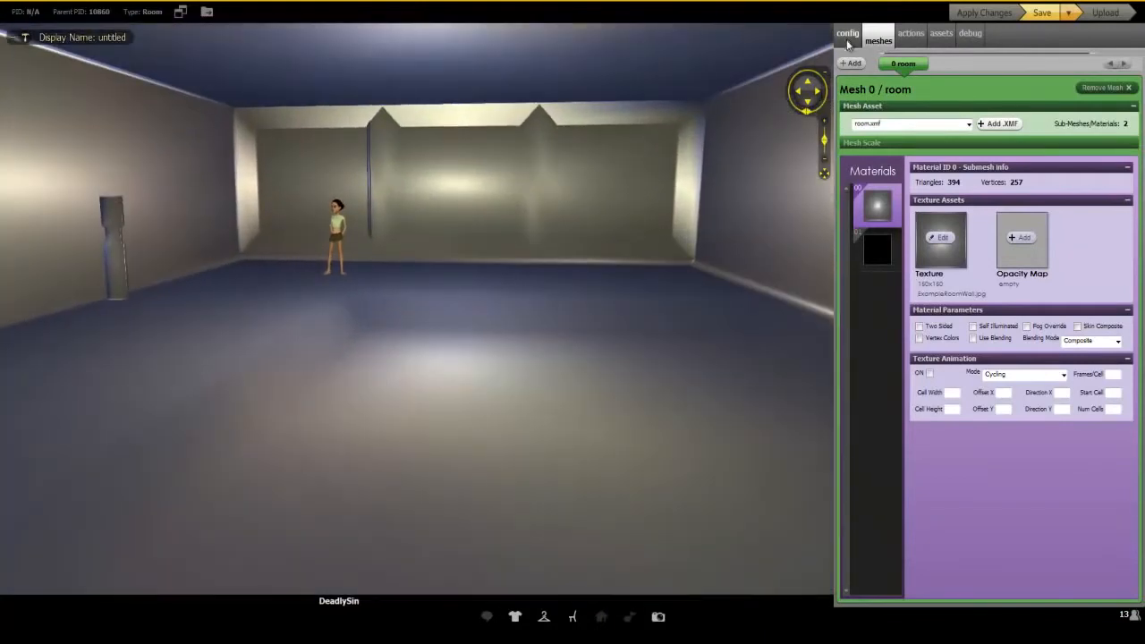
left_click(847, 40)
left_click_drag(388, 310, 514, 300)
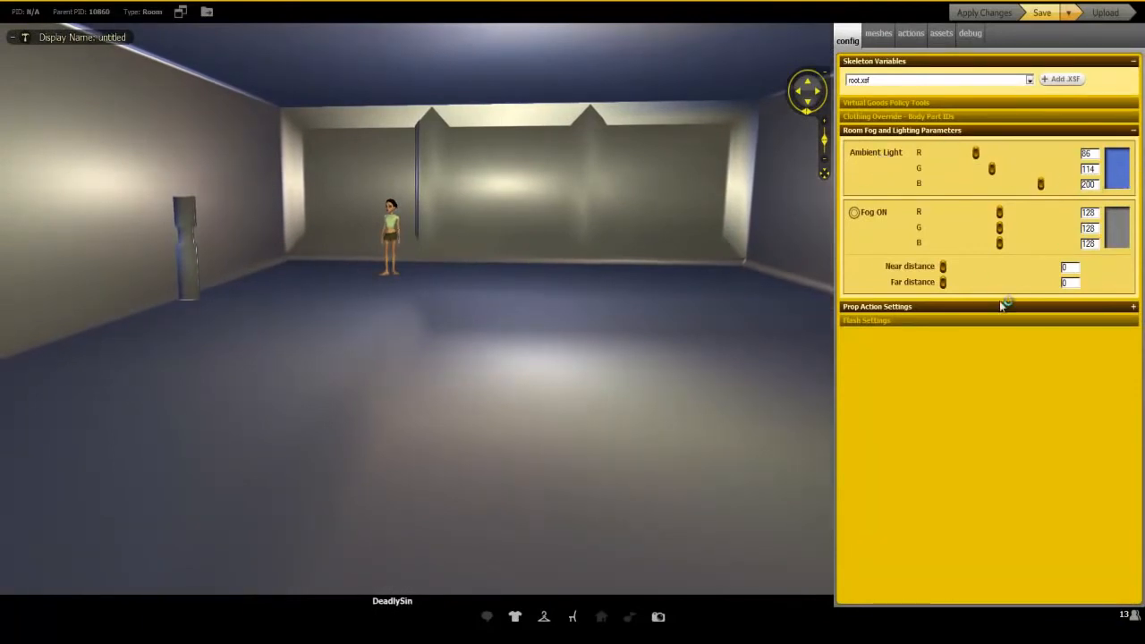
Lower the ambient light's blue value to 114 and apply the change to the room
left_click_drag(586, 444, 507, 393)
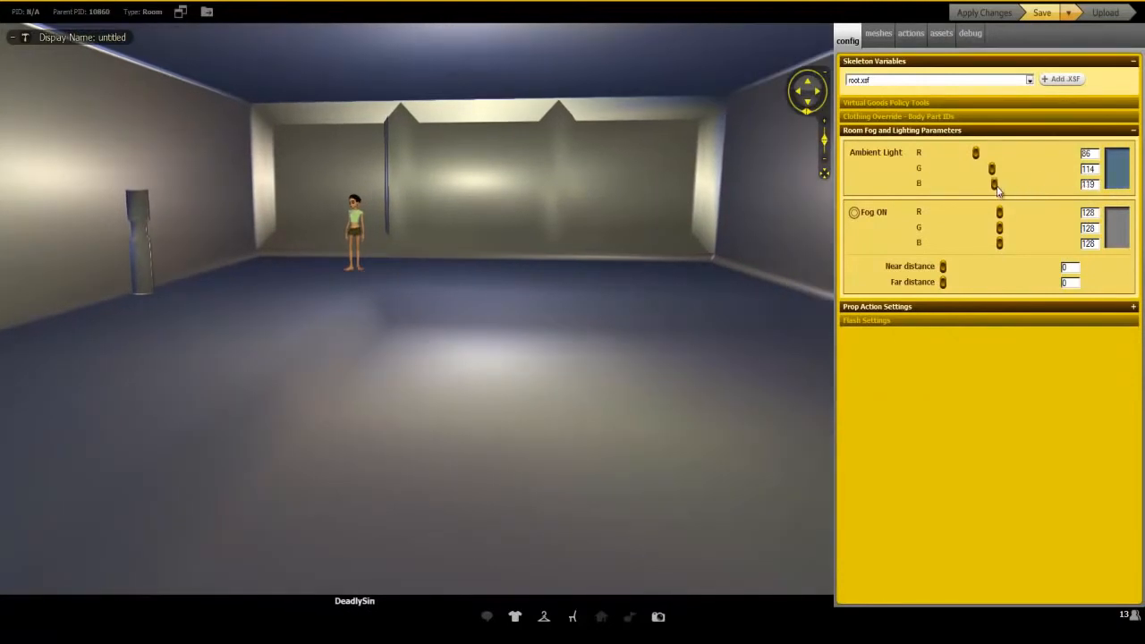
left_click(1001, 27)
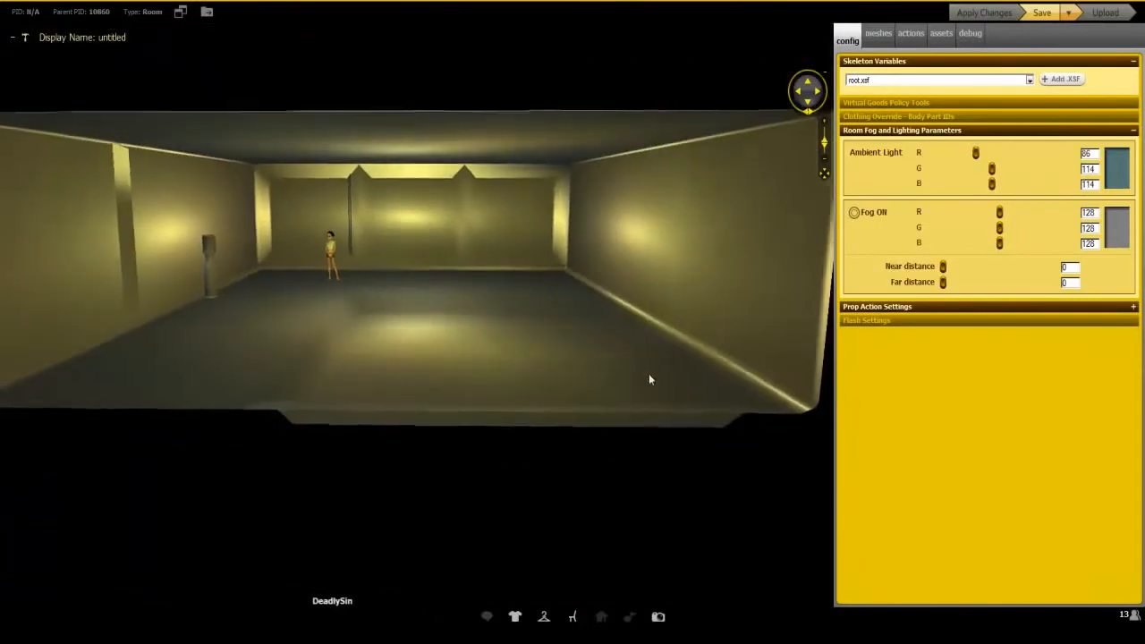
Examine how the reduced blue ambient light tints the room's walls, floor and avatar from near and far
left_click_drag(649, 375, 509, 364)
scroll(511, 366, "up", 3)
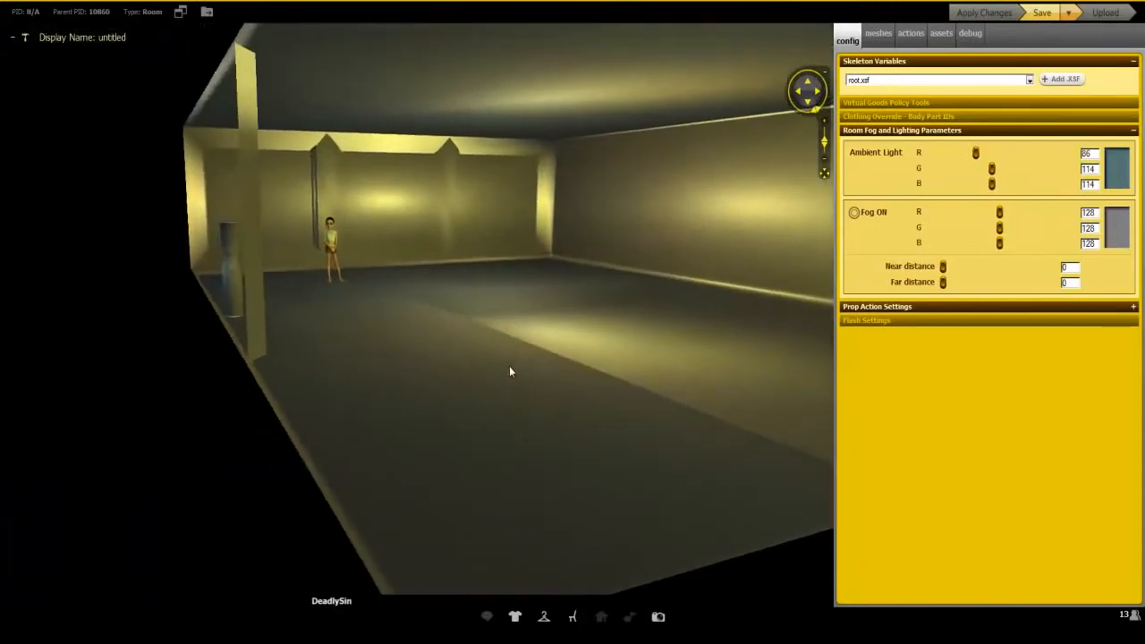
left_click_drag(677, 303, 938, 207)
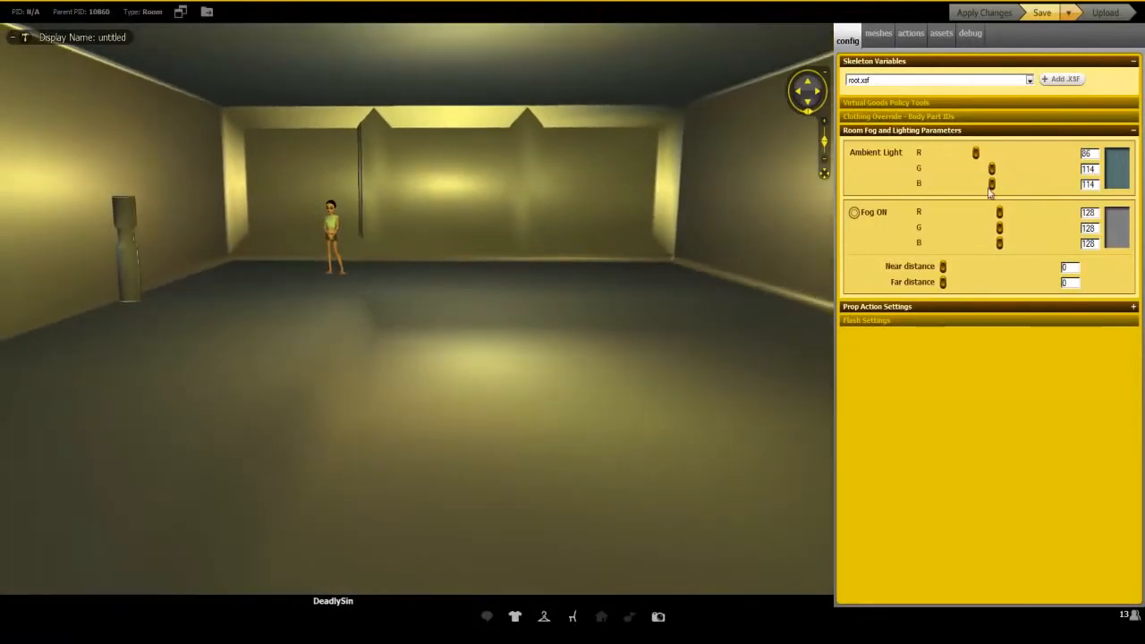
left_click_drag(688, 244, 542, 356)
scroll(442, 367, "down", 5)
scroll(449, 323, "up", 3)
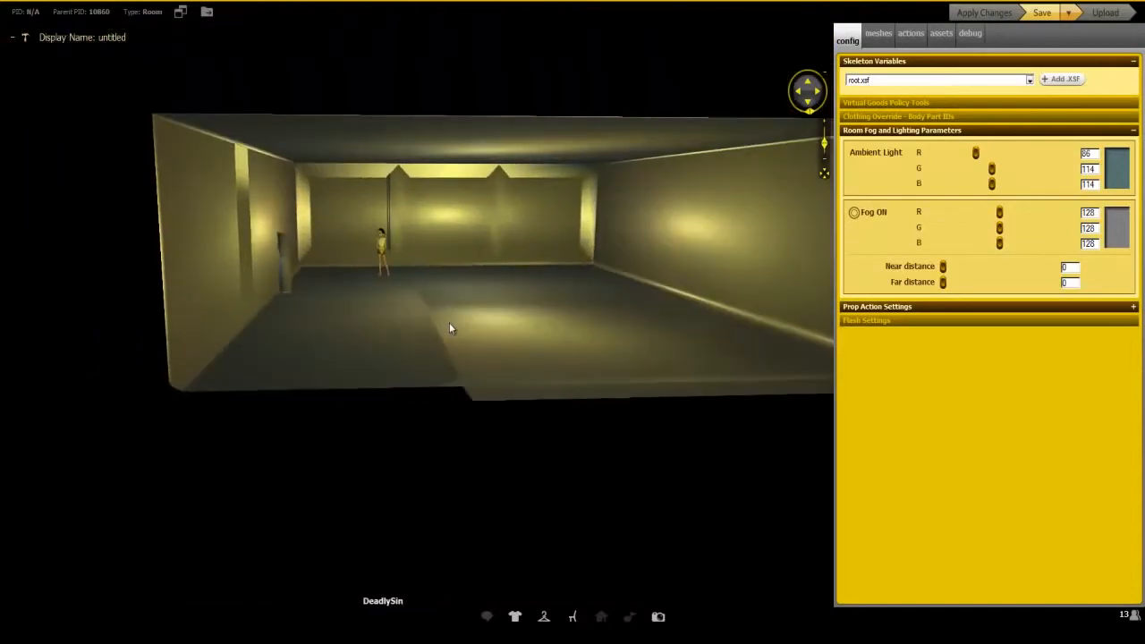
scroll(527, 265, "up", 3)
left_click_drag(679, 394, 465, 376)
left_click_drag(375, 280, 279, 157)
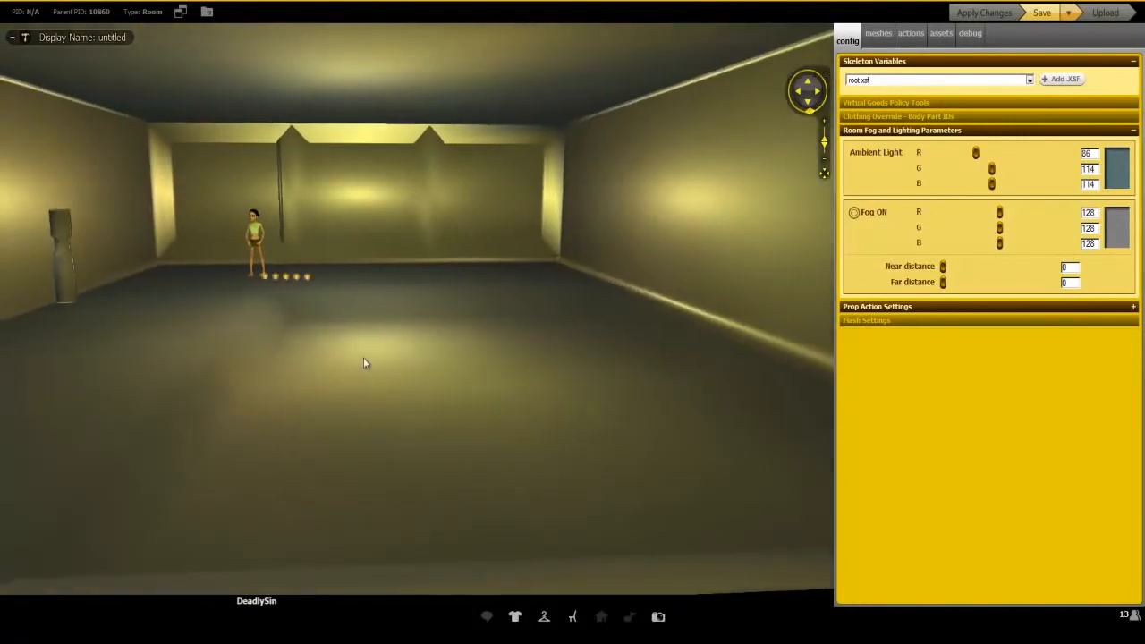
left_click_drag(313, 335, 273, 310)
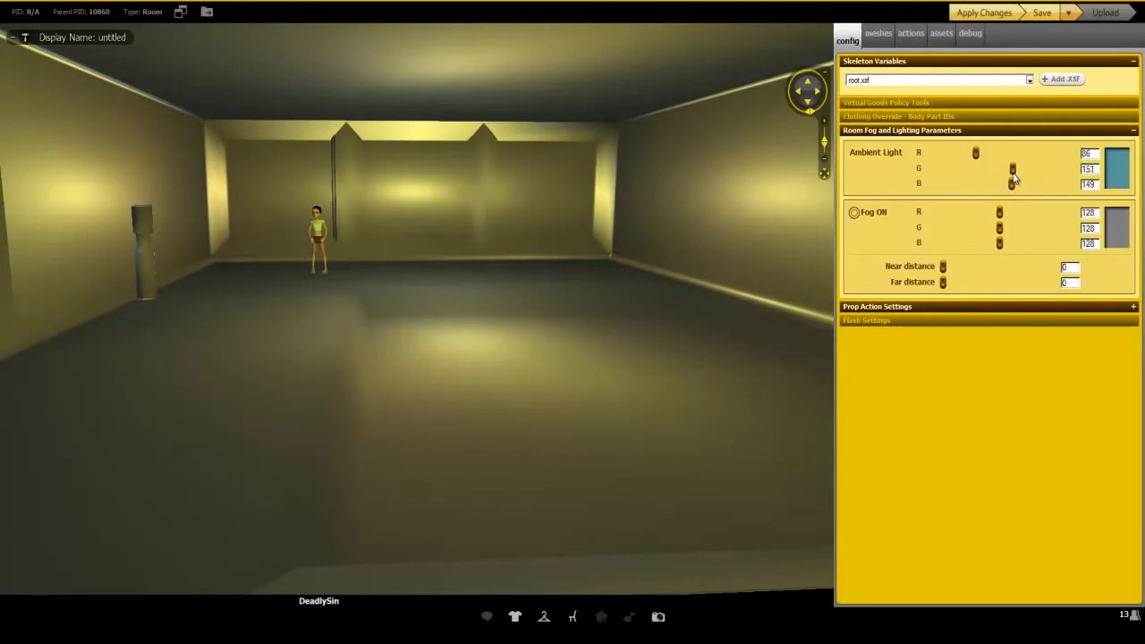
Apply an ambient light with green 151 and blue 149, and set all three channels to 0 and apply that
left_click(984, 14)
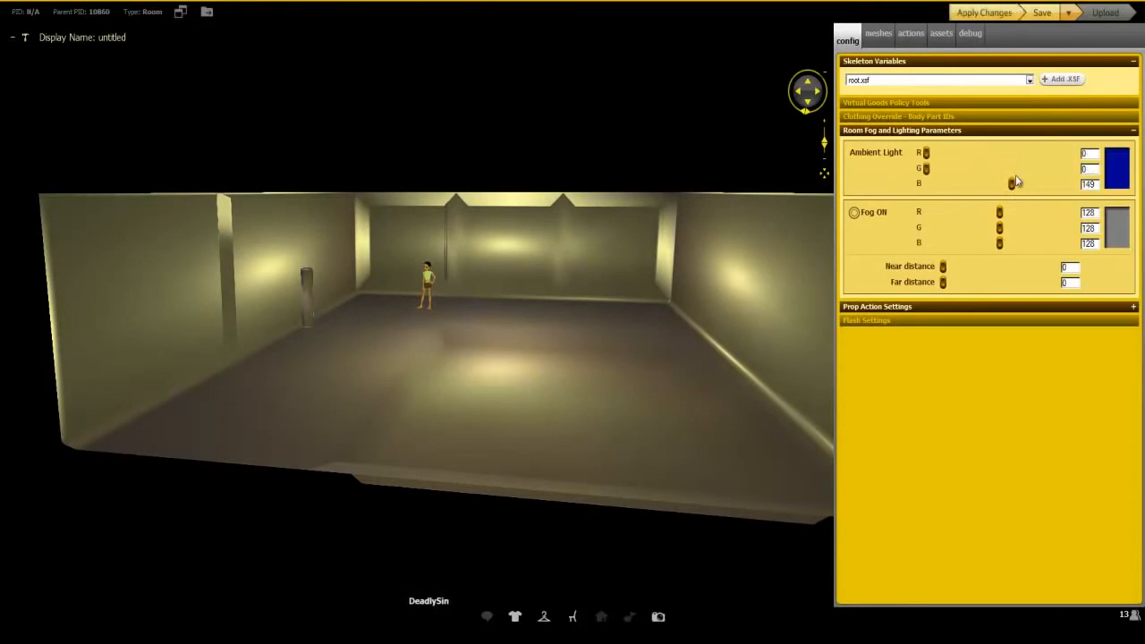
left_click(983, 13)
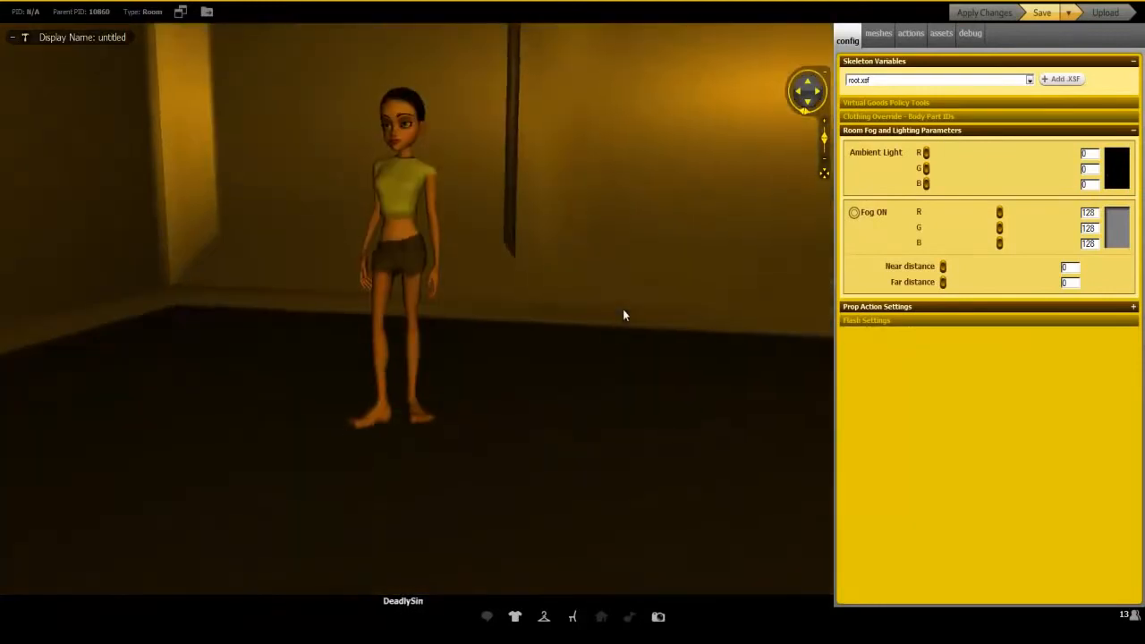
Examine the avatar and the whole room from several angles with the ambient light at zero
scroll(623, 309, "up", 3)
left_click_drag(652, 322, 463, 260)
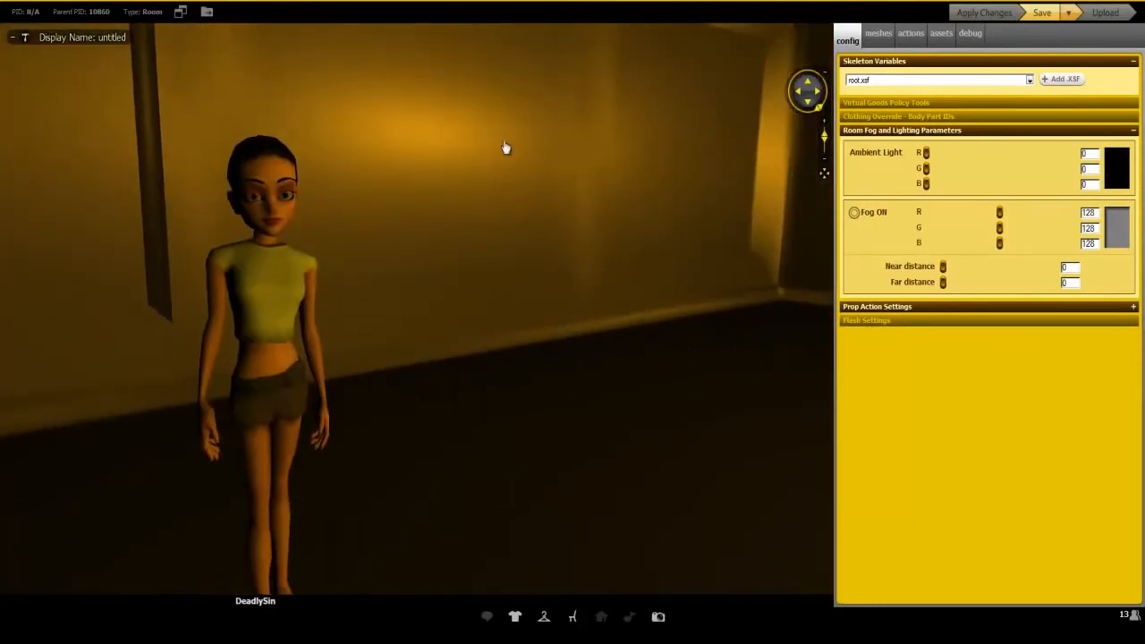
left_click_drag(505, 147, 504, 360)
scroll(504, 361, "down", 8)
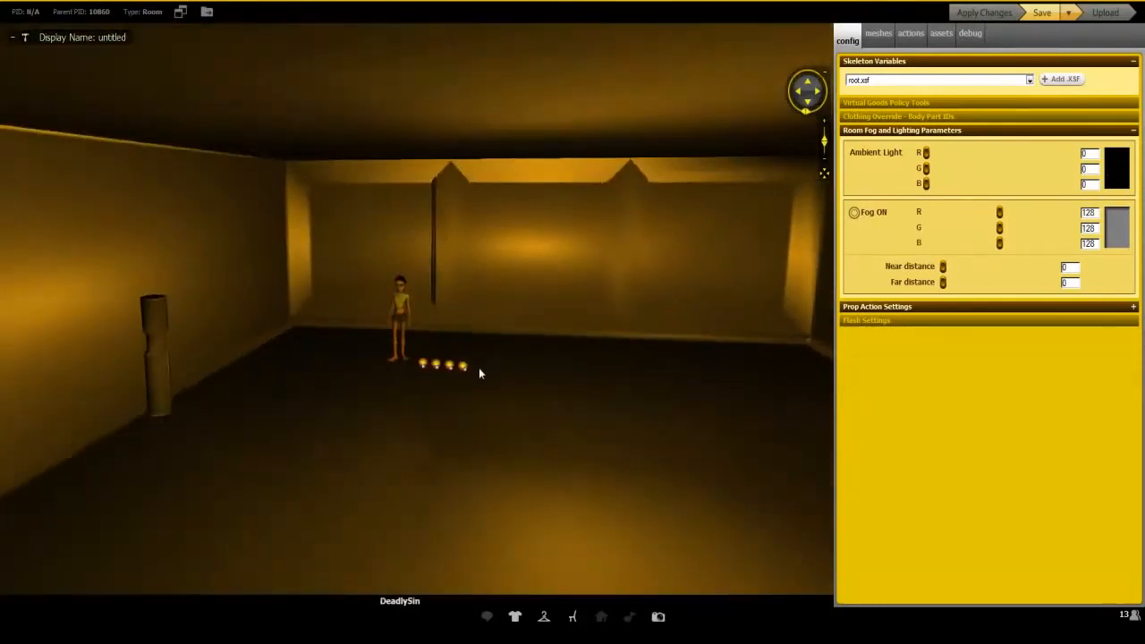
scroll(510, 339, "up", 3)
scroll(509, 339, "up", 5)
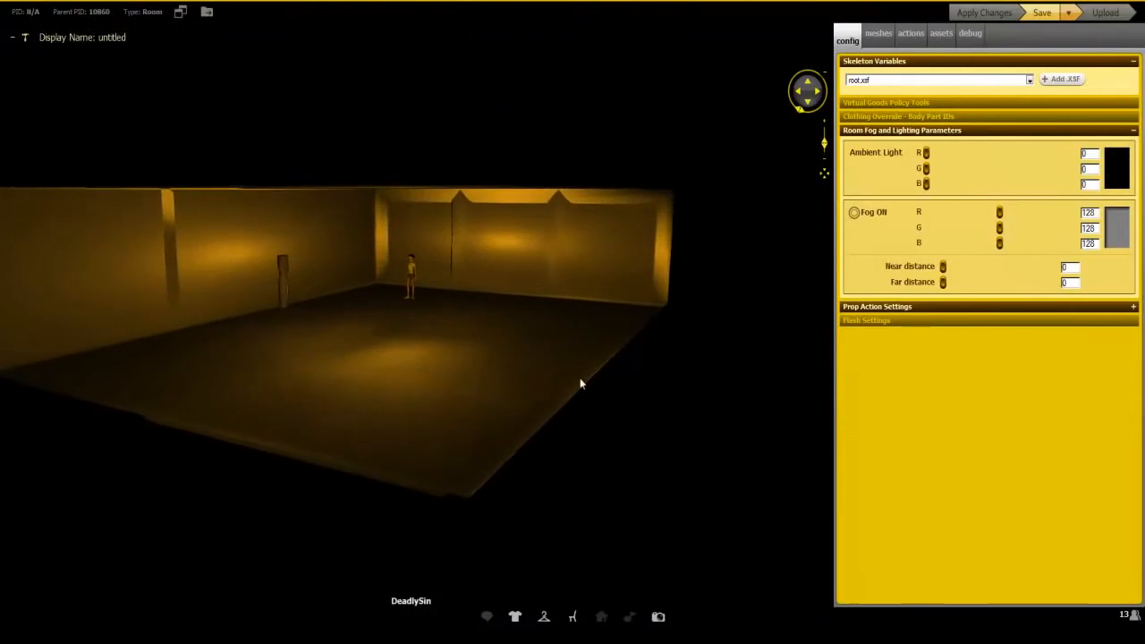
left_click_drag(348, 417, 606, 316)
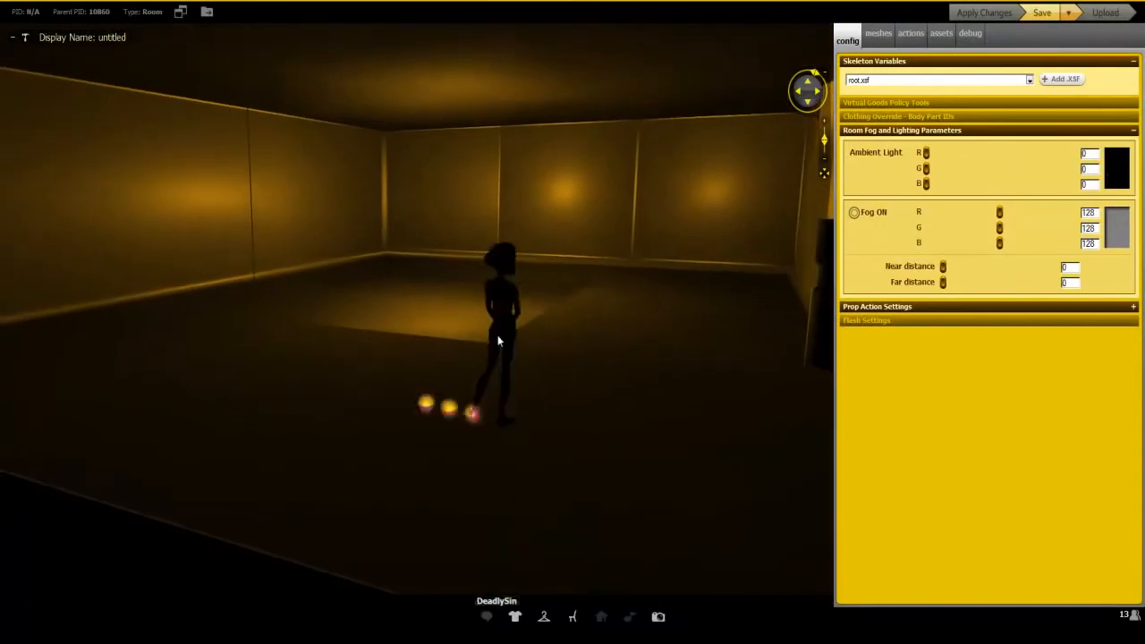
left_click_drag(373, 379, 445, 279)
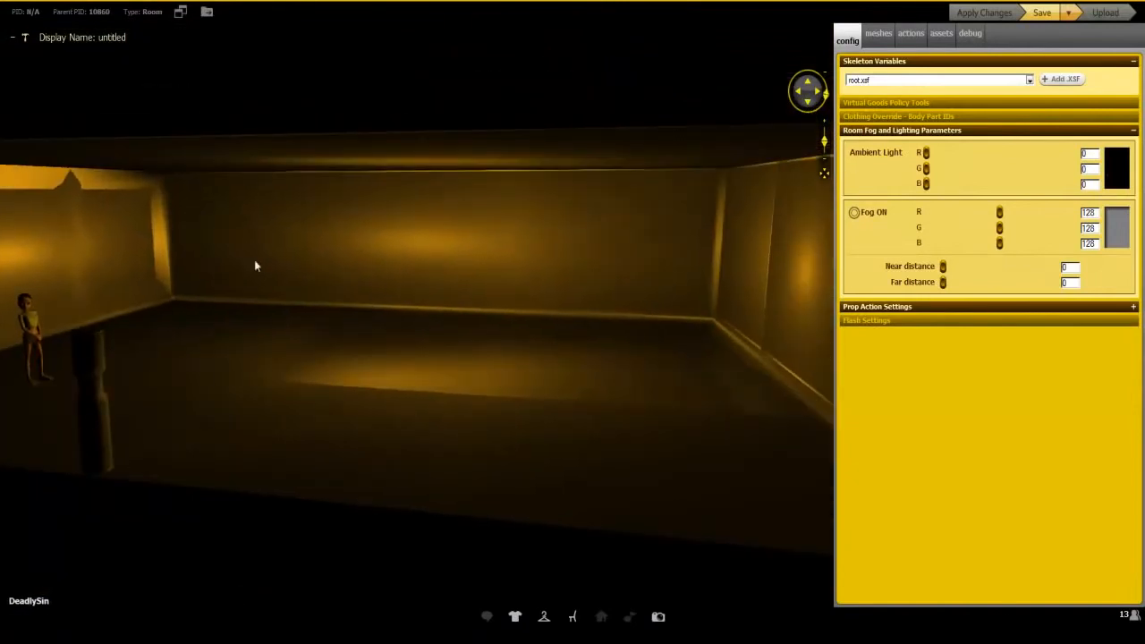
left_click_drag(484, 430, 489, 402)
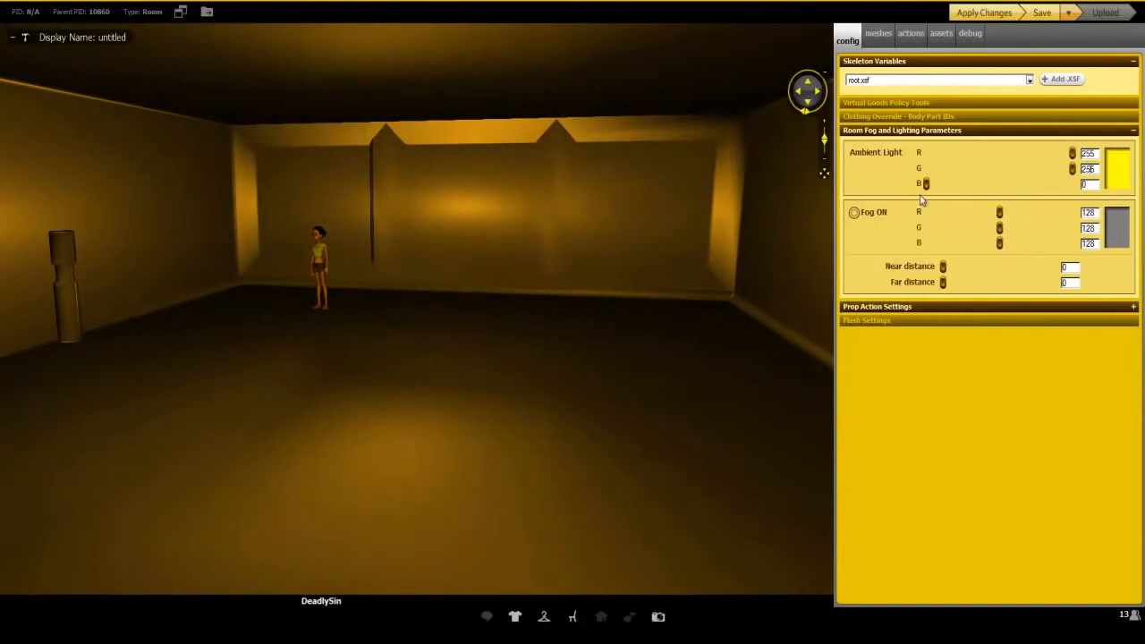
Set the ambient light's red, green and blue to 255, apply the change, and check the room
left_click(991, 15)
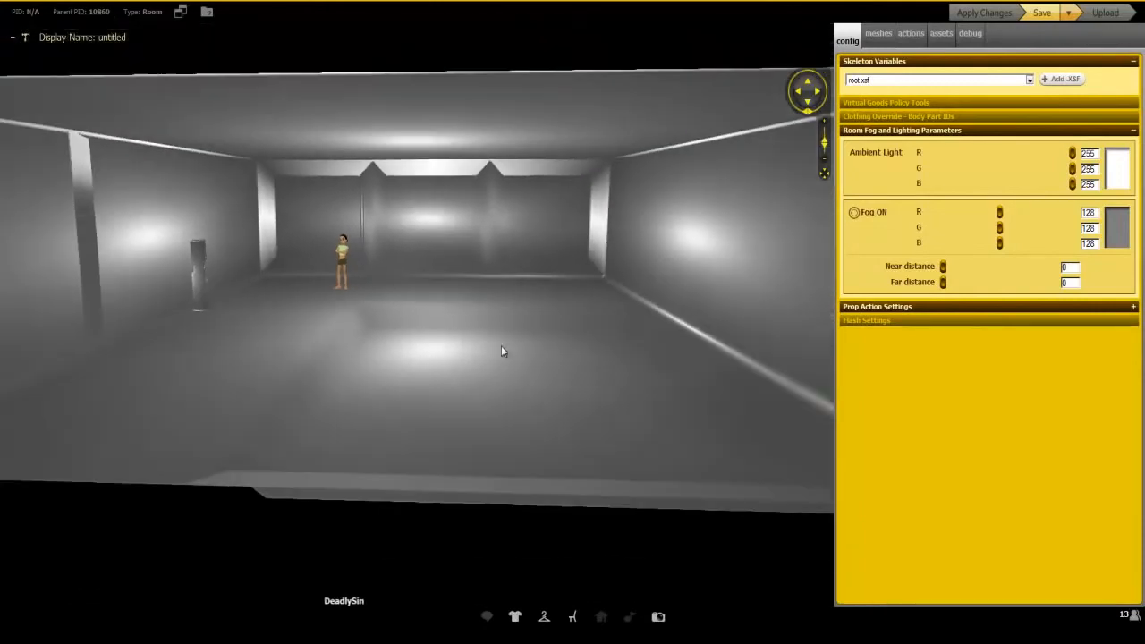
right_click(503, 346)
scroll(439, 335, "up", 3)
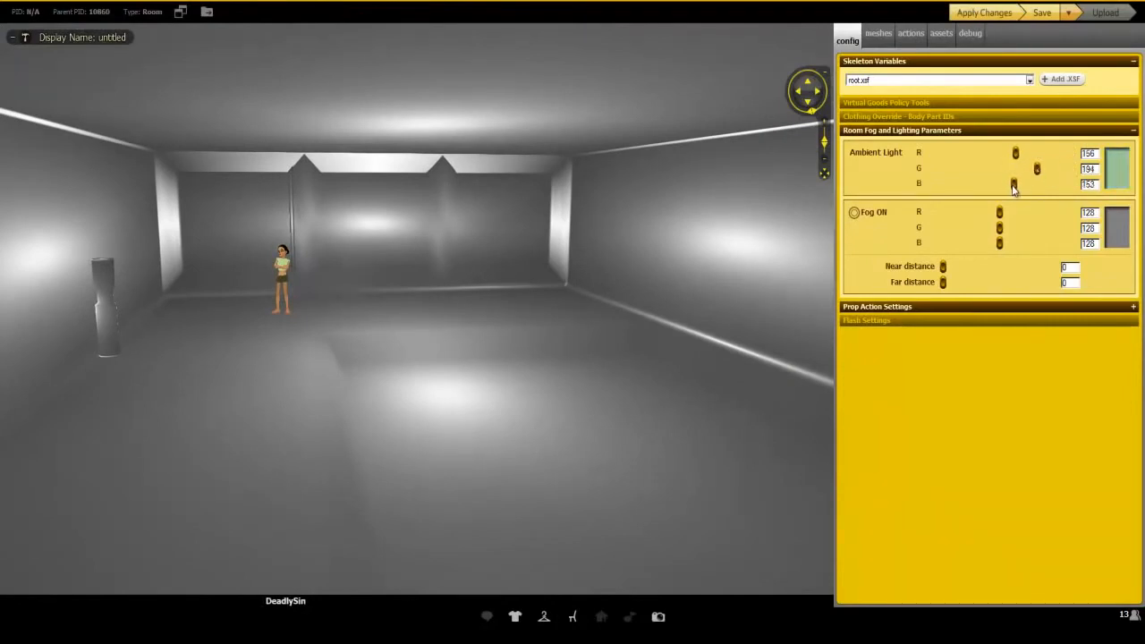
Test ambient light RGB 156, 194, 153 and 123, 143, 154, and finally apply 114, 118, 113
left_click(984, 13)
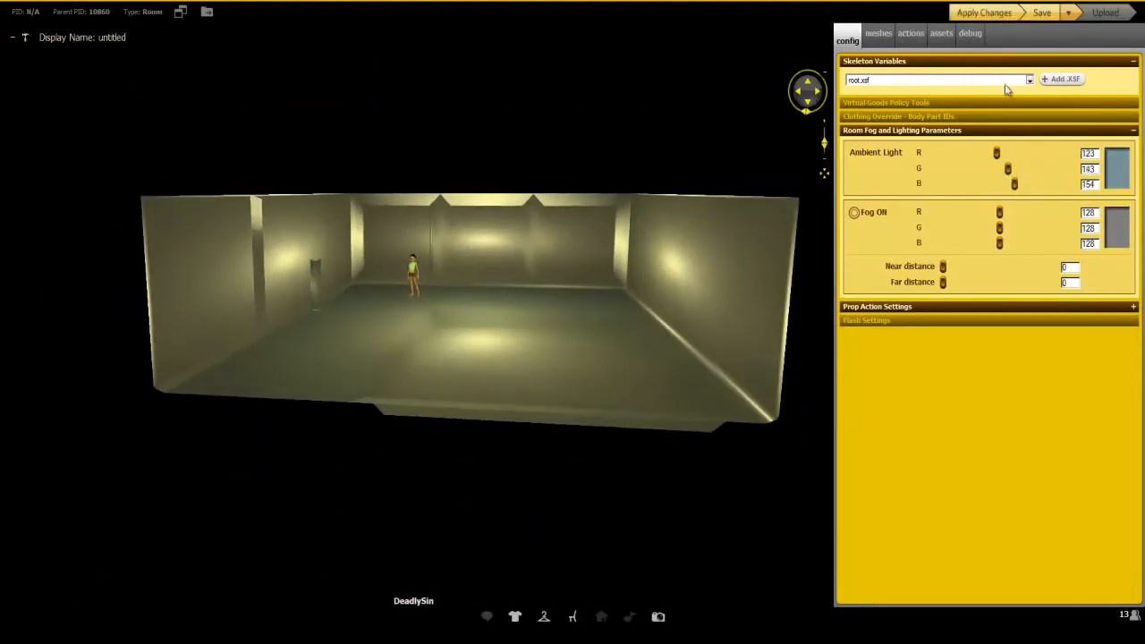
left_click(984, 12)
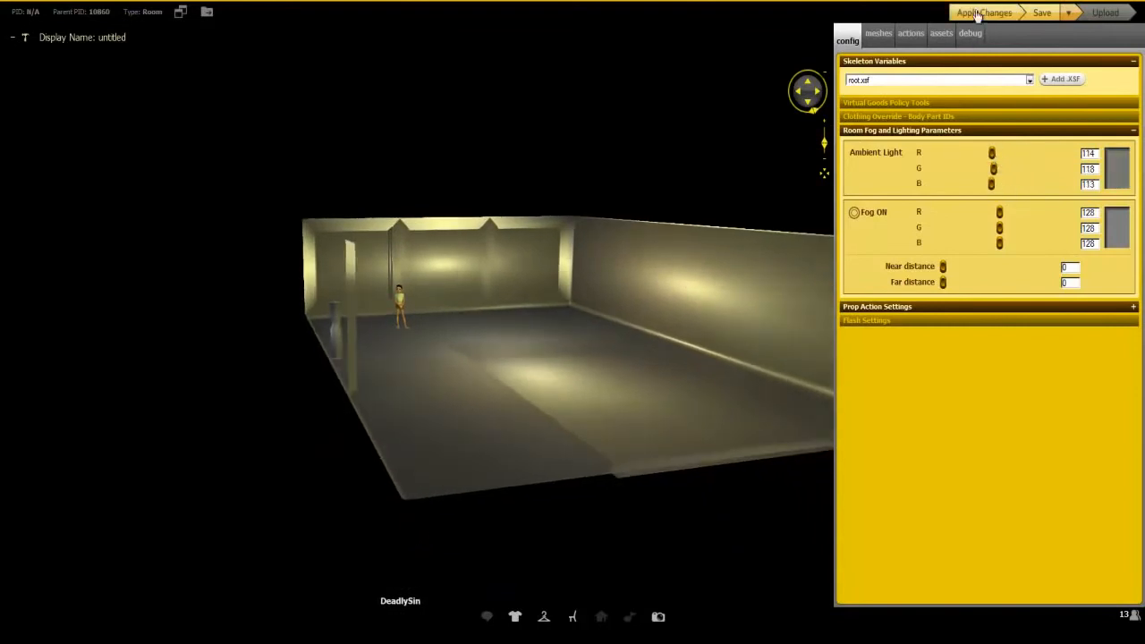
left_click(978, 15)
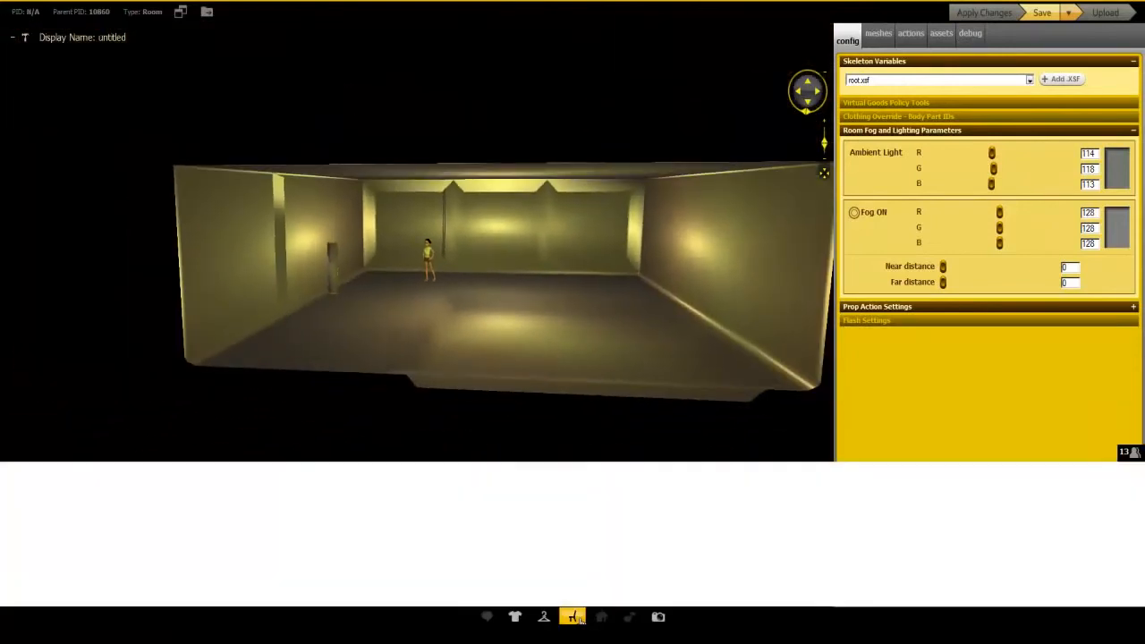
Add the pink pig from the furniture inventory to the room and move it in front of the avatar
left_click(578, 618)
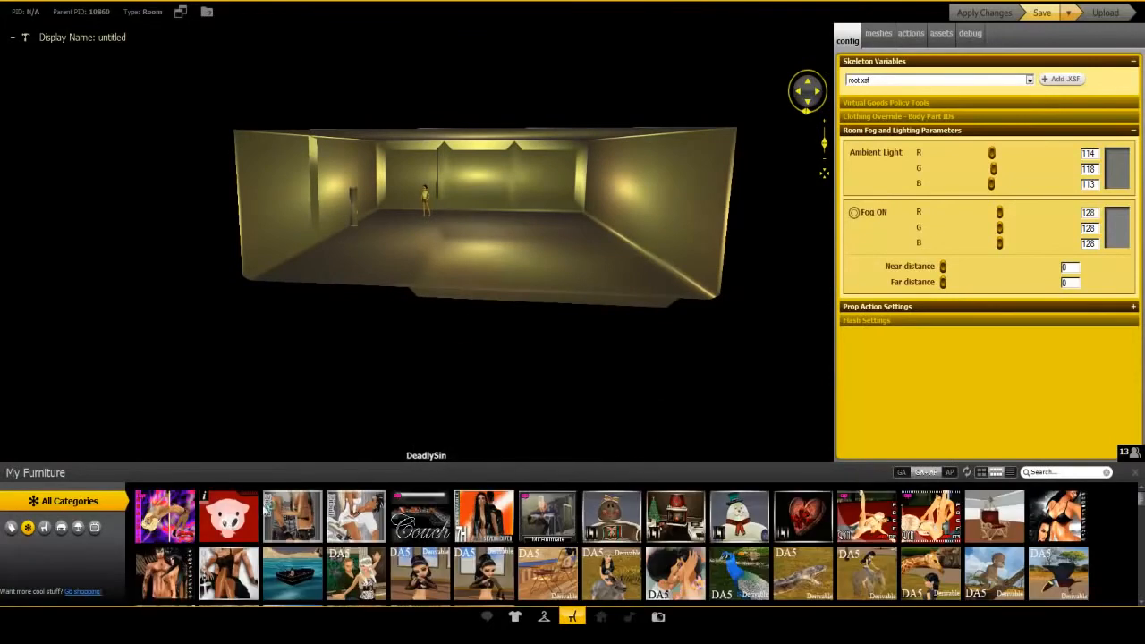
left_click(229, 523)
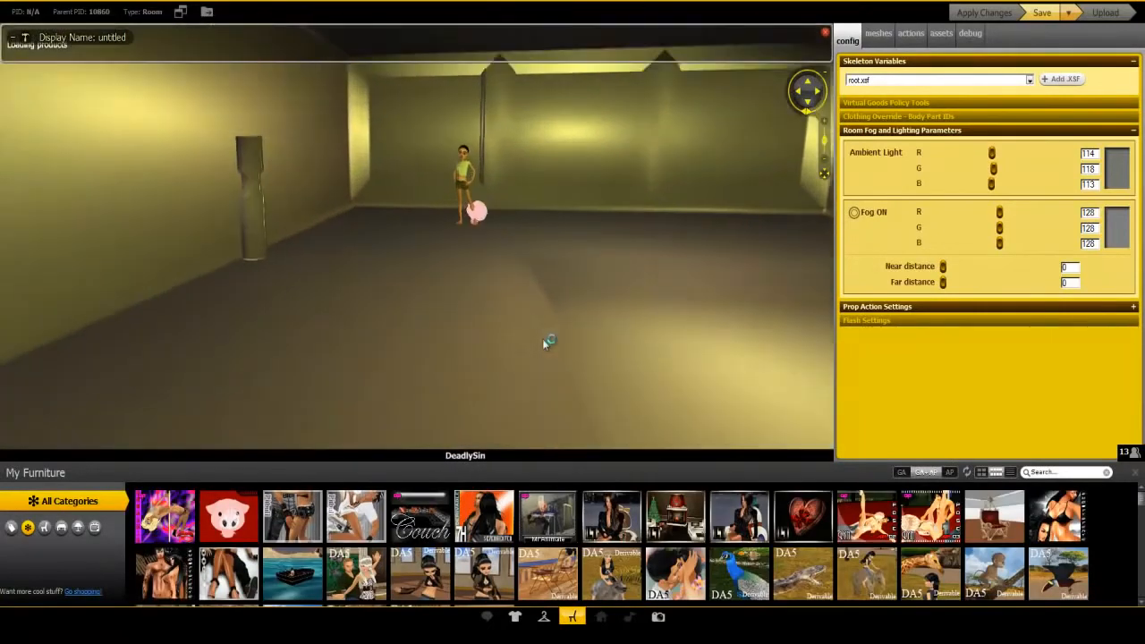
left_click(27, 37)
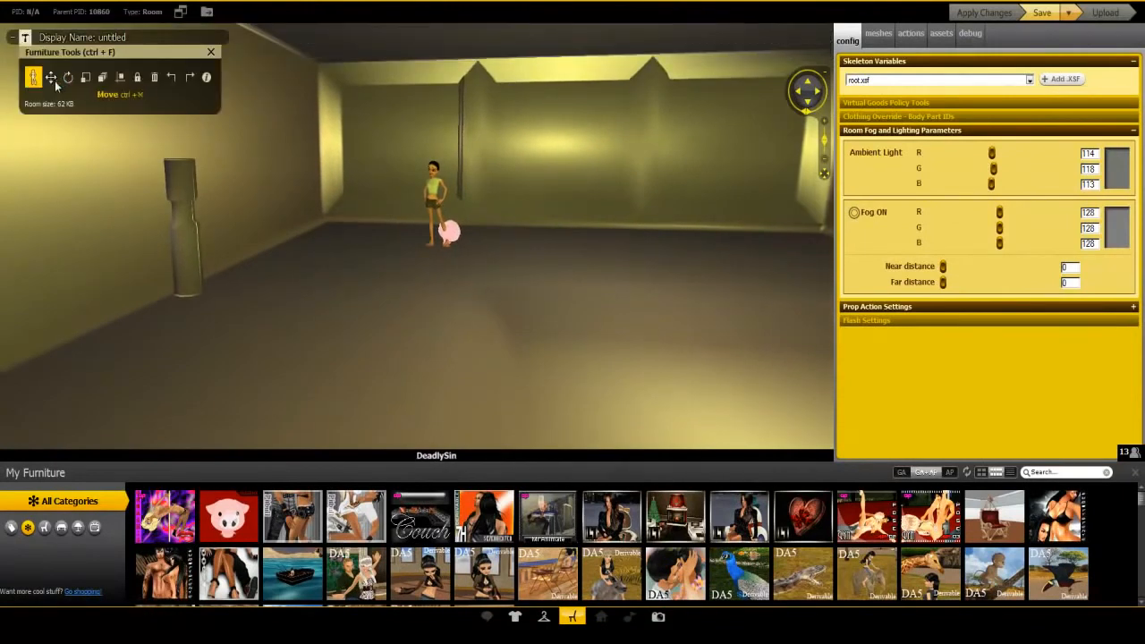
left_click(573, 616)
left_click(457, 318)
left_click_drag(456, 323, 422, 399)
Rotate the pig so its face points toward the open front of the room
left_click(67, 78)
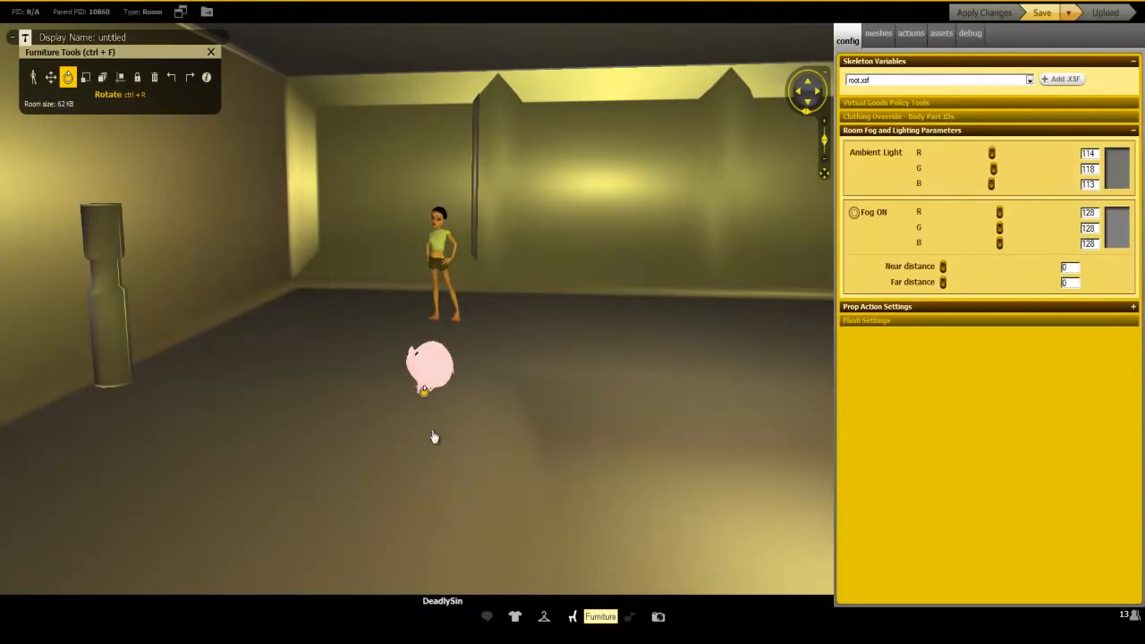
left_click_drag(498, 432, 523, 462)
scroll(554, 402, "up", 5)
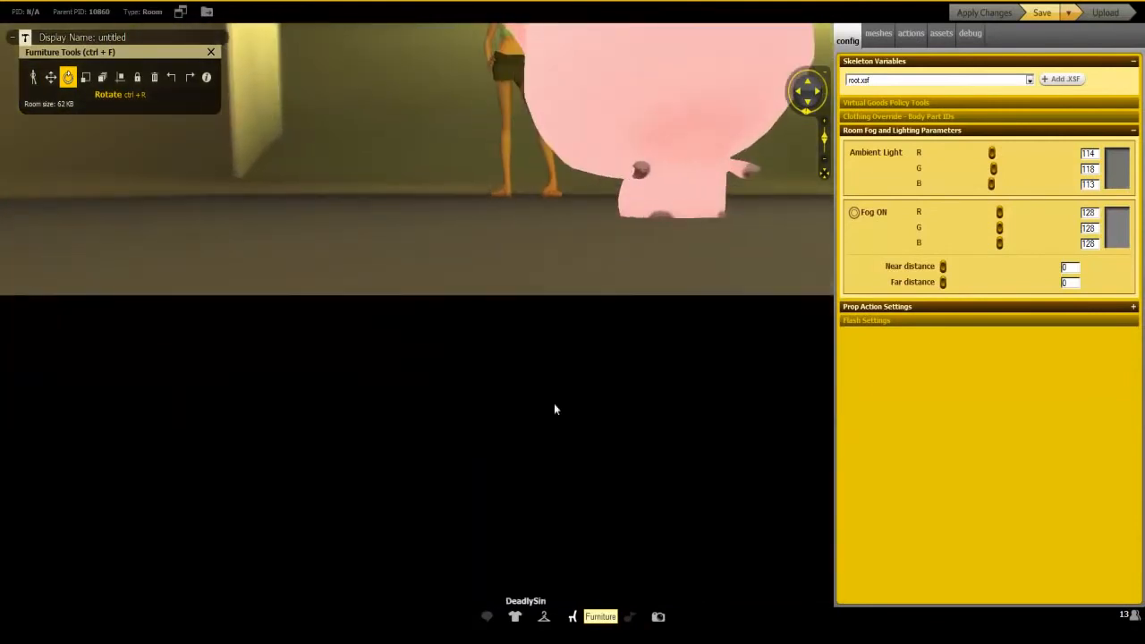
scroll(543, 393, "down", 3)
right_click(520, 198)
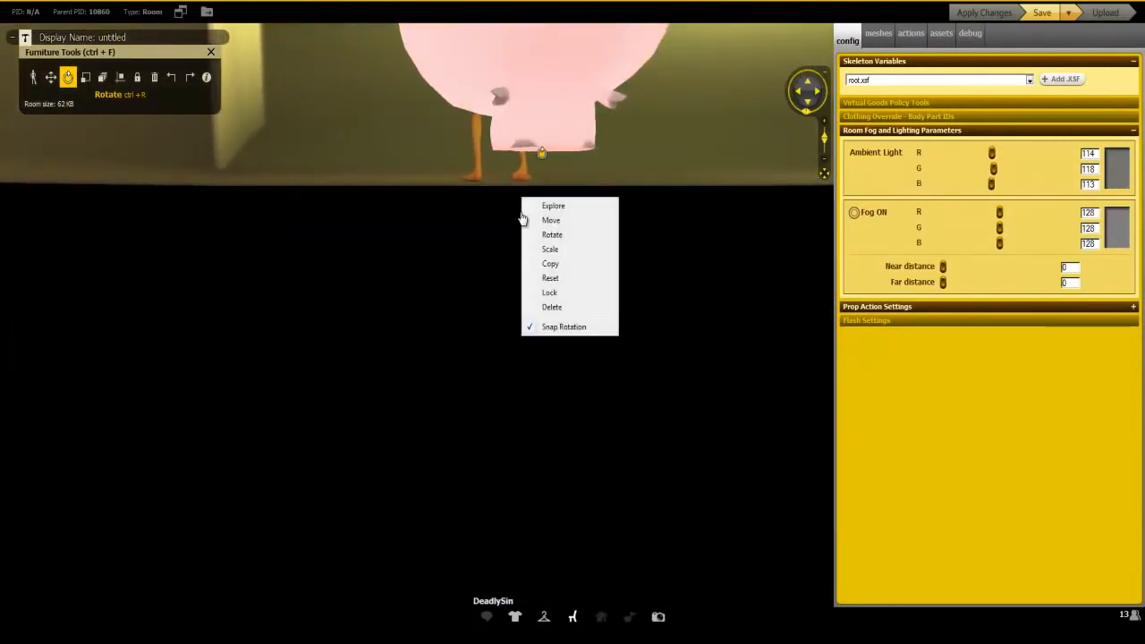
left_click_drag(504, 223, 392, 260)
scroll(498, 450, "down", 5)
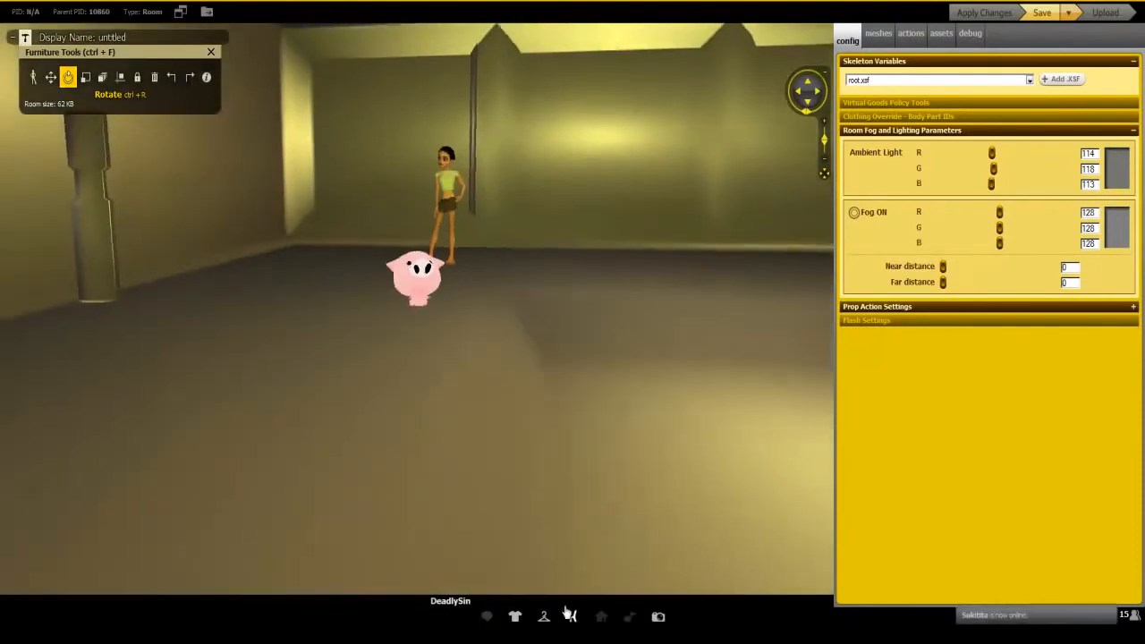
Add the black couch from the furniture inventory and rotate it so its seats face the front of the room
left_click(572, 616)
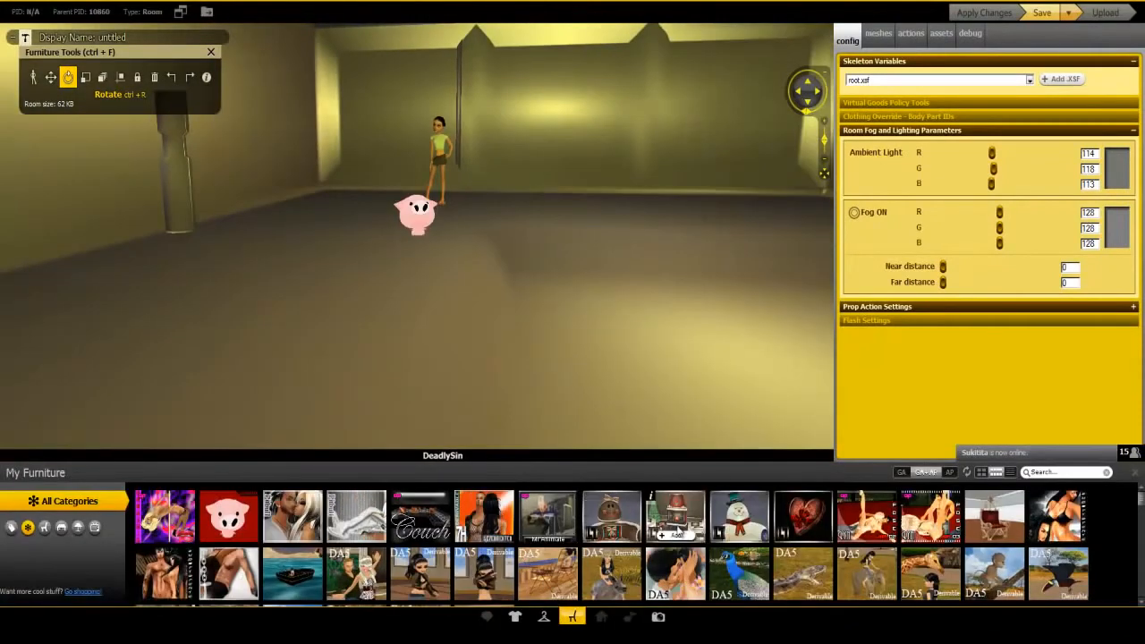
left_click(420, 534)
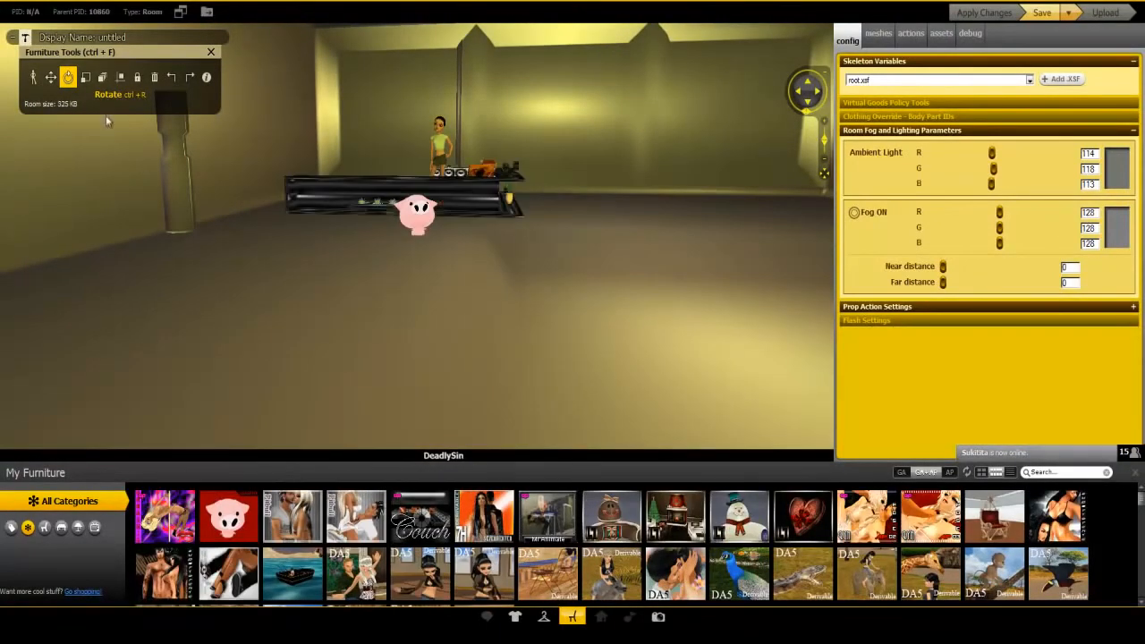
left_click(572, 617)
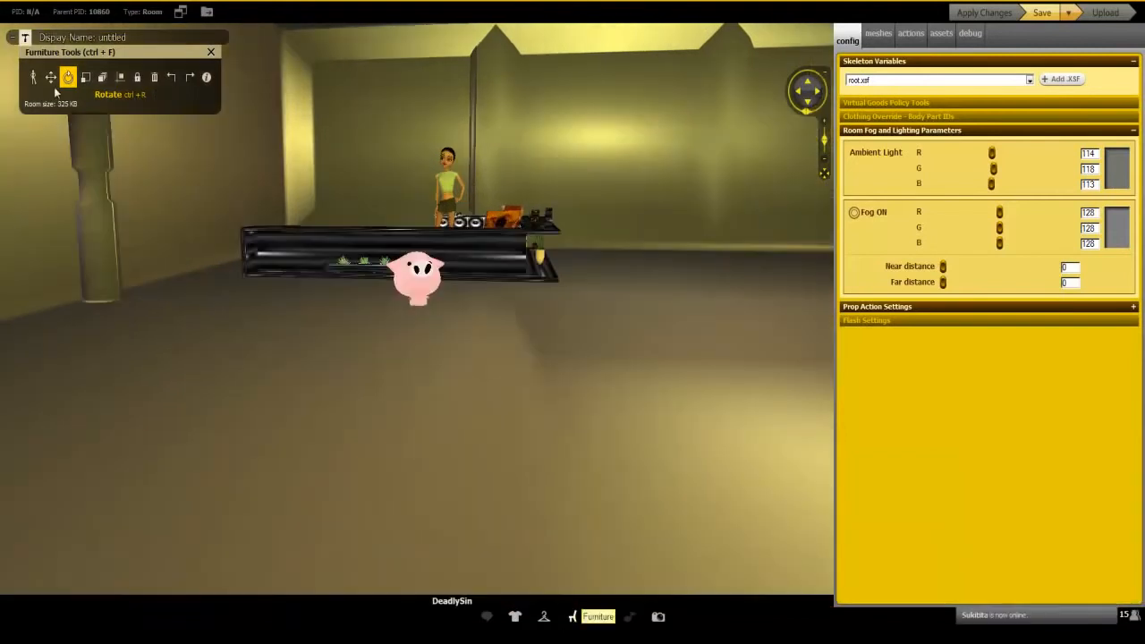
left_click_drag(473, 279, 551, 280)
Move the couch away from the avatar to the open floor near the right wall and check its lighting
scroll(515, 337, "down", 3)
left_click(50, 77)
left_click_drag(393, 273, 601, 405)
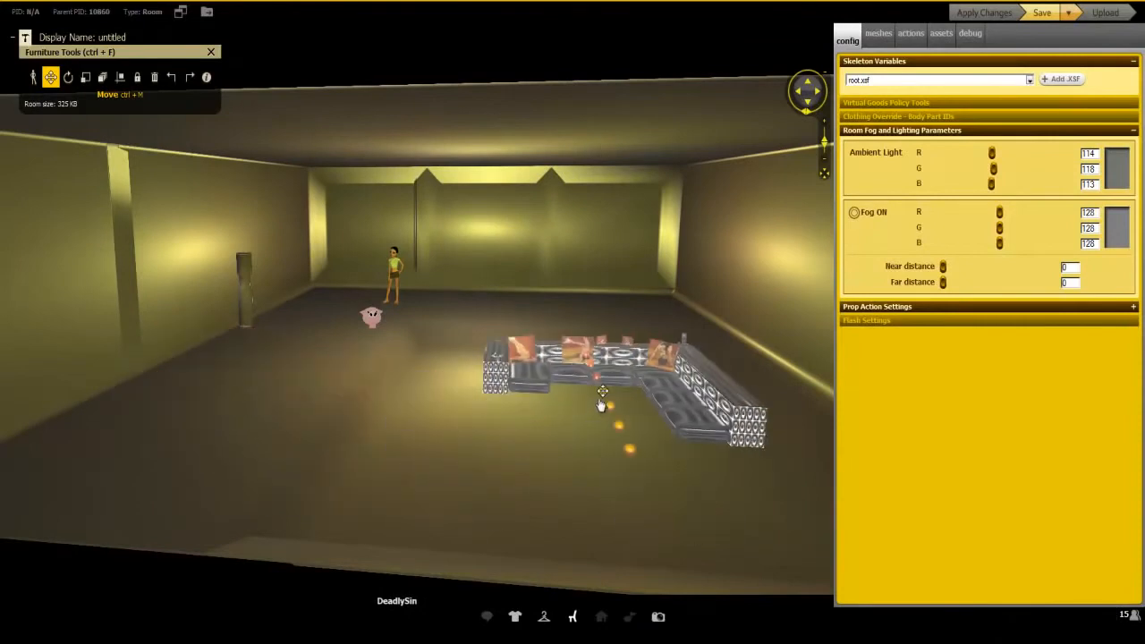
scroll(480, 445, "up", 3)
right_click_drag(480, 444, 443, 474)
scroll(442, 474, "down", 5)
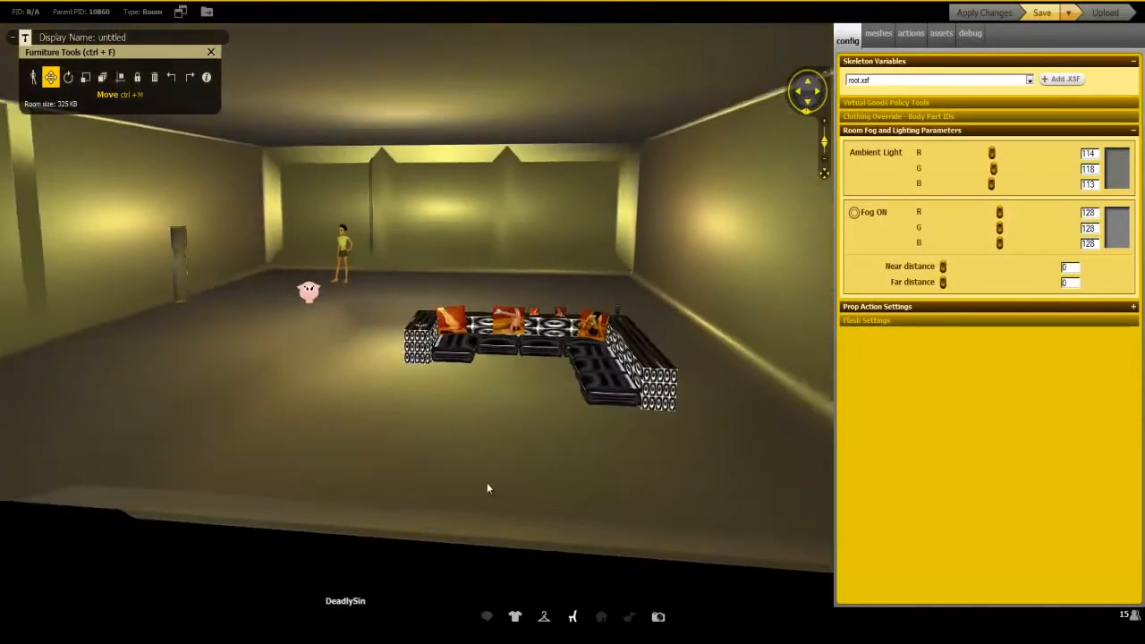
Delete the couch from the room
left_click(154, 77)
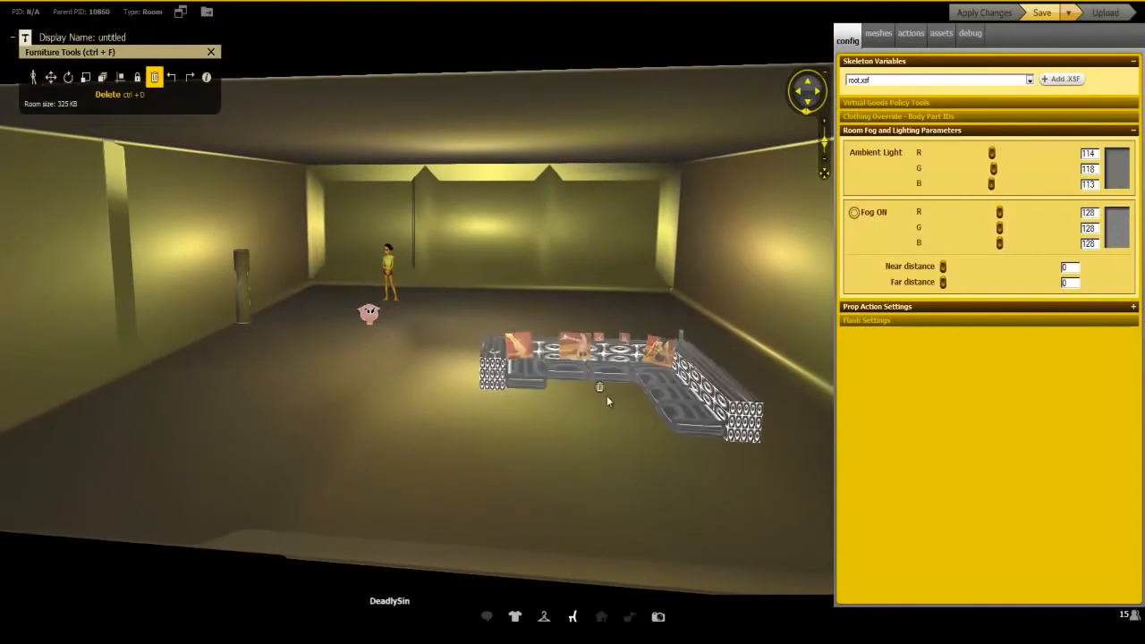
left_click(609, 393)
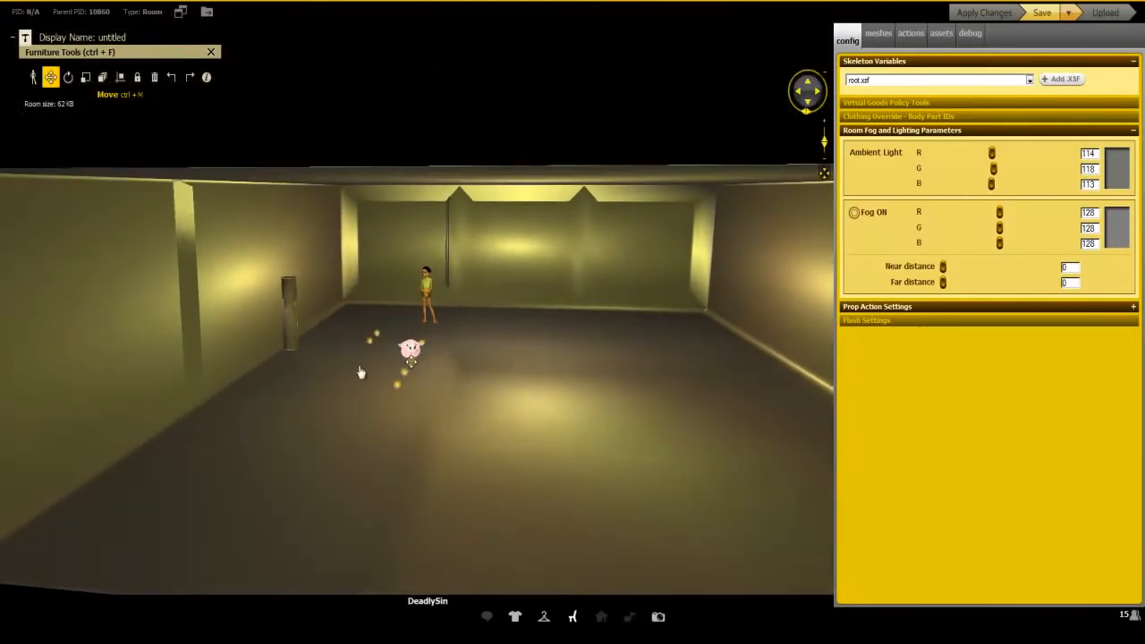
Move the pig across the floor to the base of the pillar by the left wall
scroll(397, 358, "up", 4)
left_click_drag(397, 357, 465, 368)
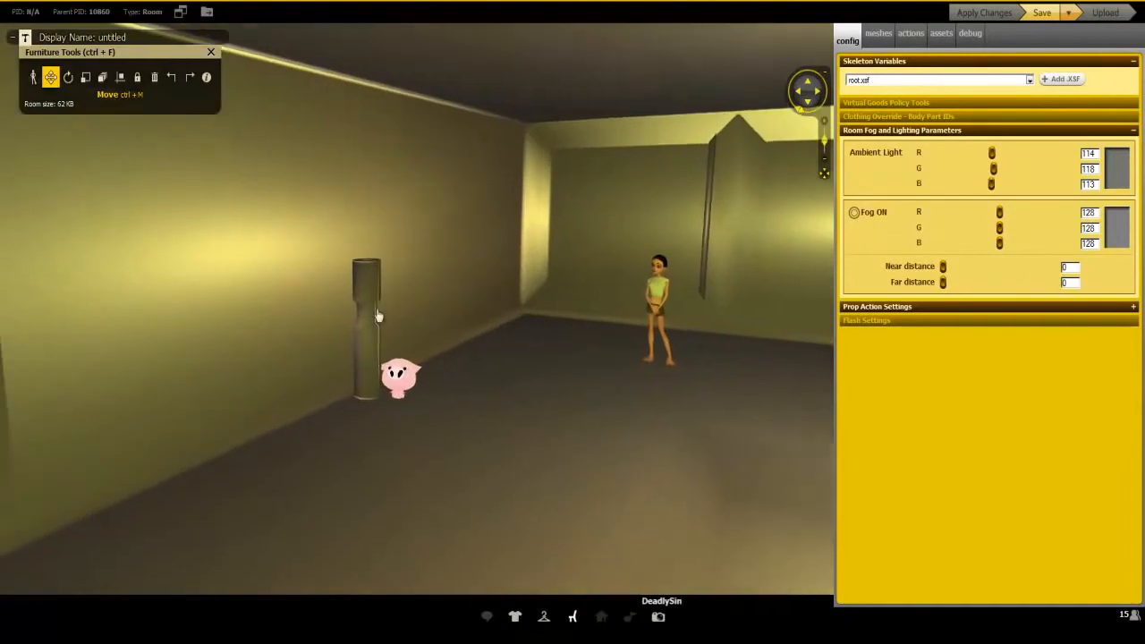
Rotate the pig and raise it onto the top of the pillar by the left wall
left_click(67, 77)
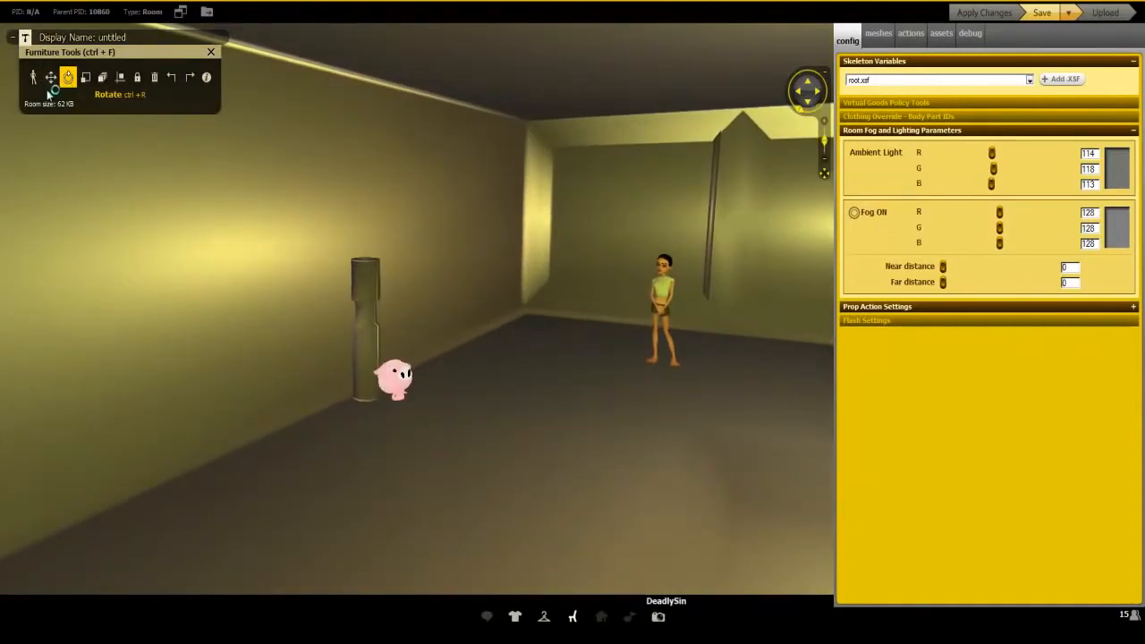
left_click_drag(376, 333, 499, 369)
left_click_drag(352, 425, 433, 240)
left_click_drag(456, 358, 617, 383)
left_click_drag(416, 263, 392, 253)
left_click_drag(523, 340, 590, 415)
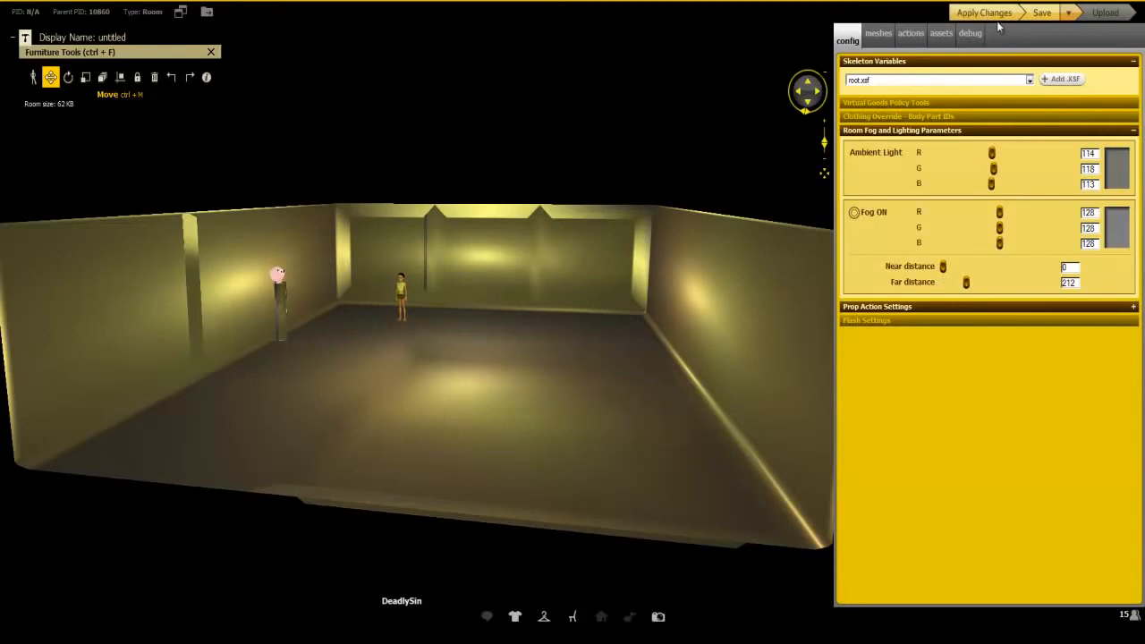
Set the fog's near distance to 65 and far distance to 147, and apply the changes
left_click(994, 15)
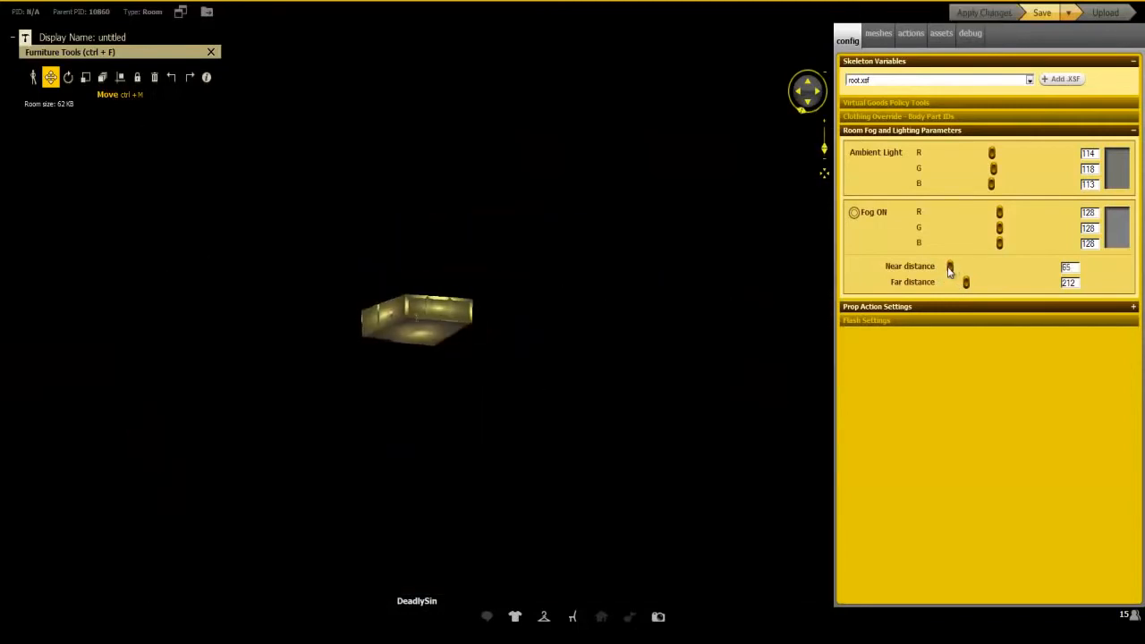
left_click_drag(951, 272, 950, 272)
left_click(984, 13)
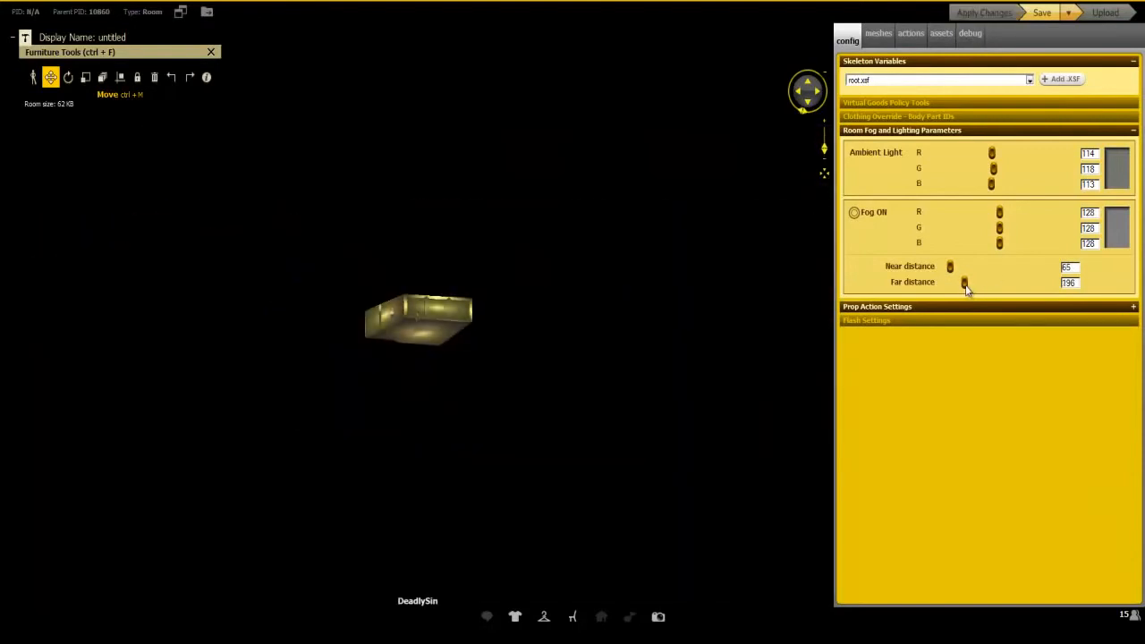
left_click(995, 15)
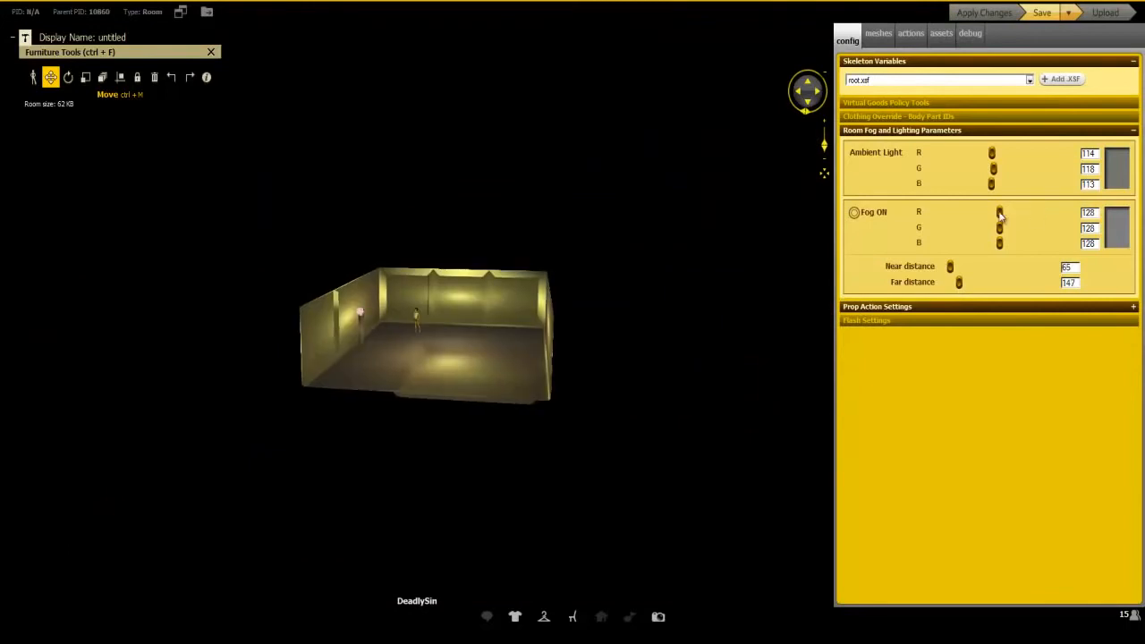
Turn the fog on with colour RGB 159, 189, 211, near distance 22 and far distance 92, and apply the changes
left_click_drag(1015, 218, 1038, 232)
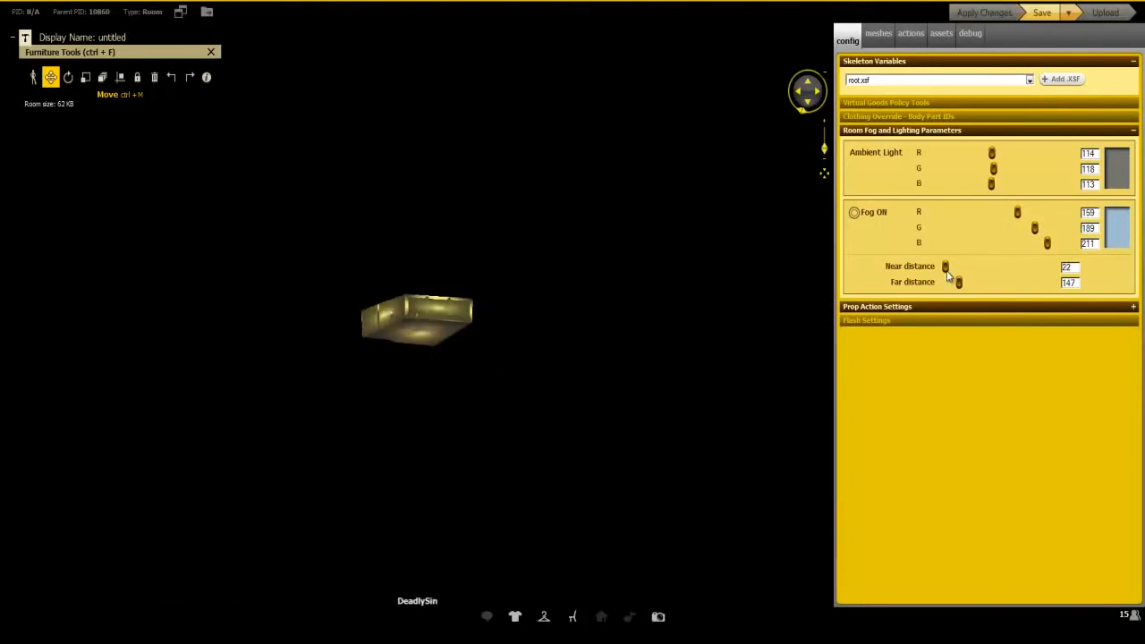
left_click_drag(947, 273, 944, 273)
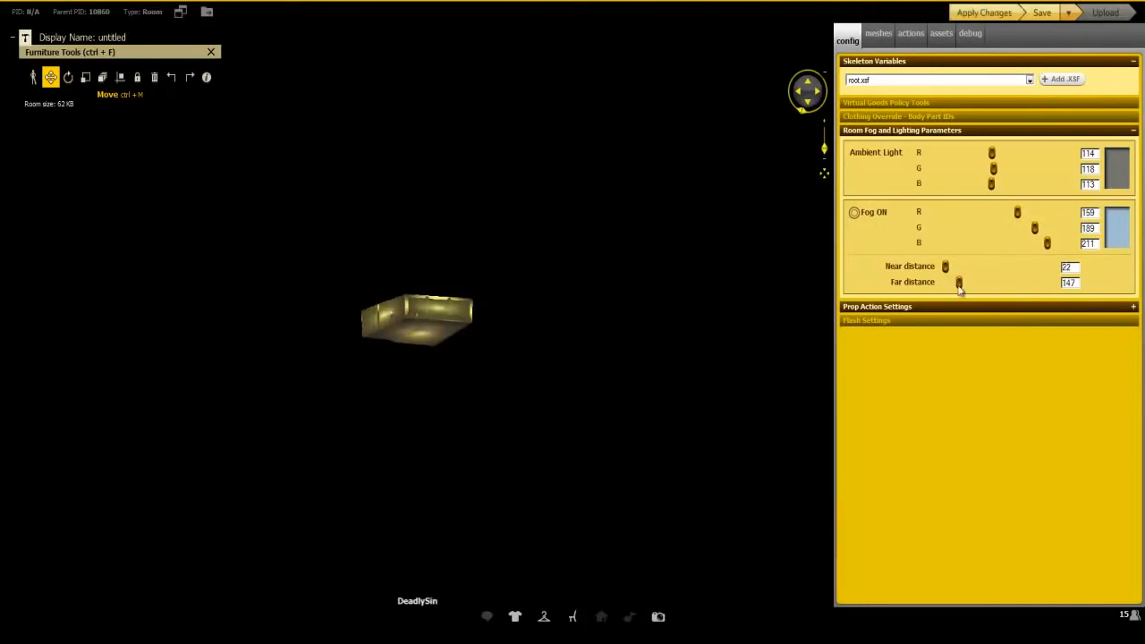
left_click(984, 12)
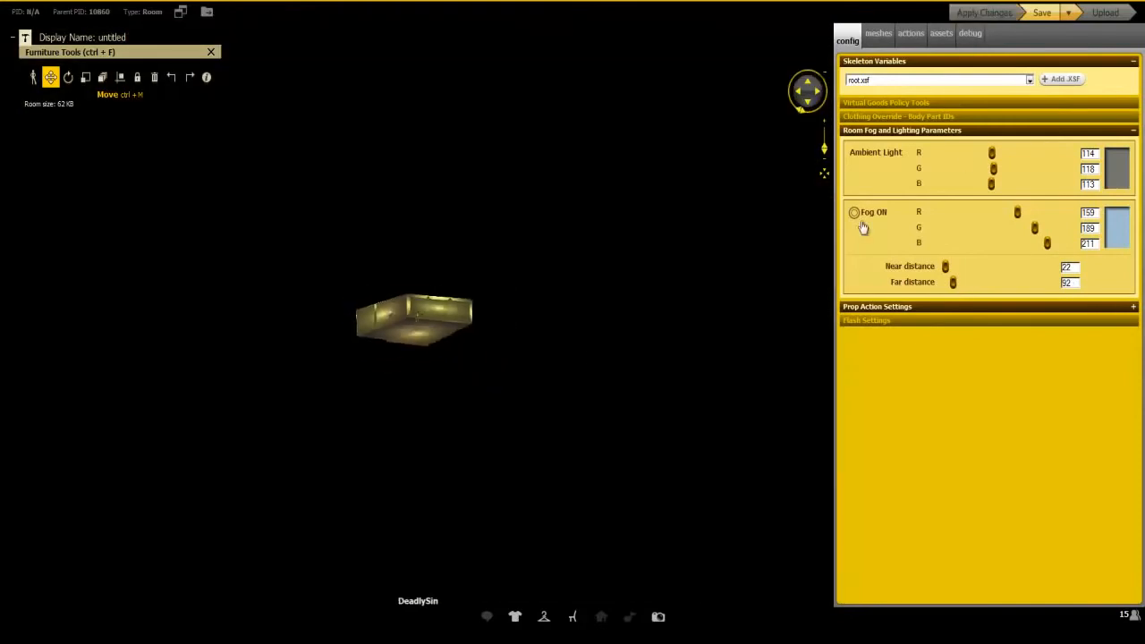
left_click(854, 213)
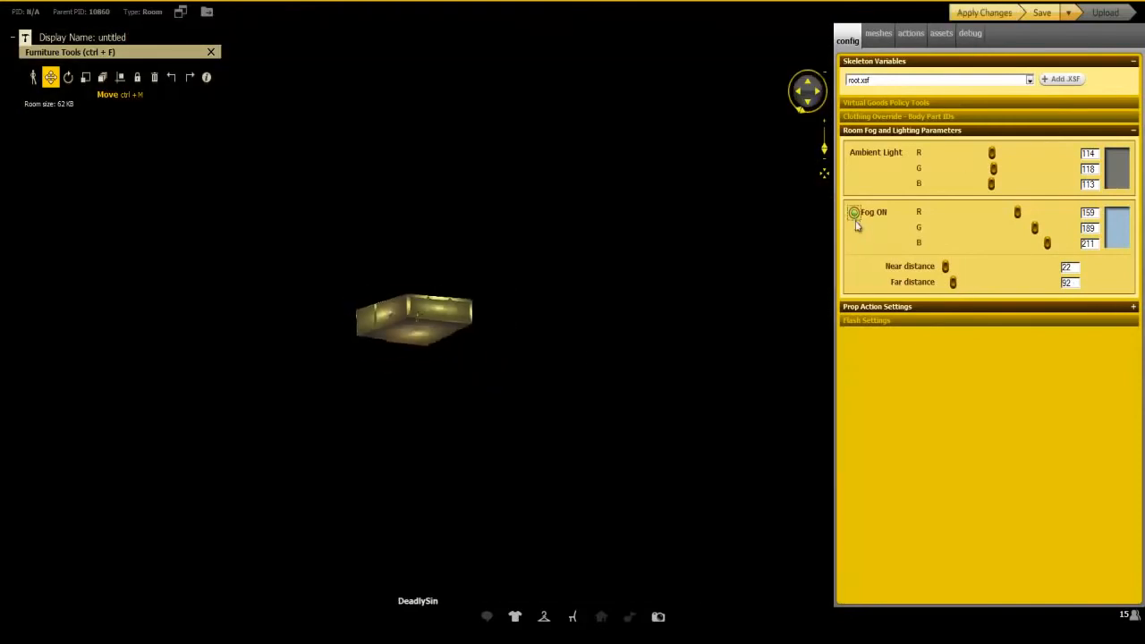
left_click(973, 12)
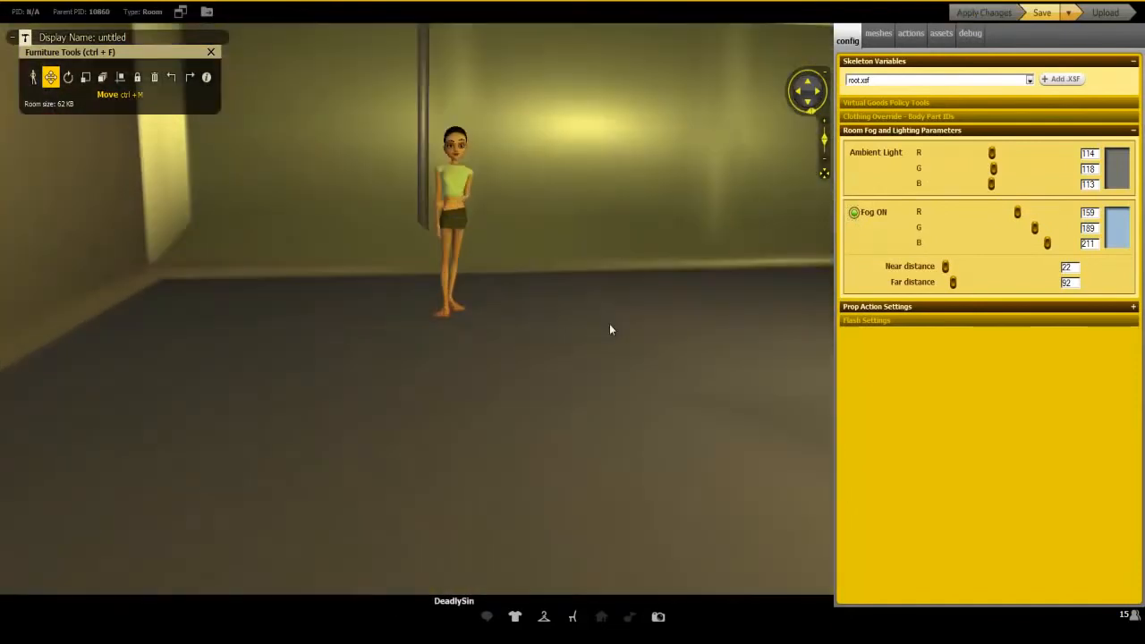
Examine the fog's effect on the avatar, pig and walls from close up and from far away
scroll(616, 317, "up", 3)
left_click_drag(616, 316, 676, 382)
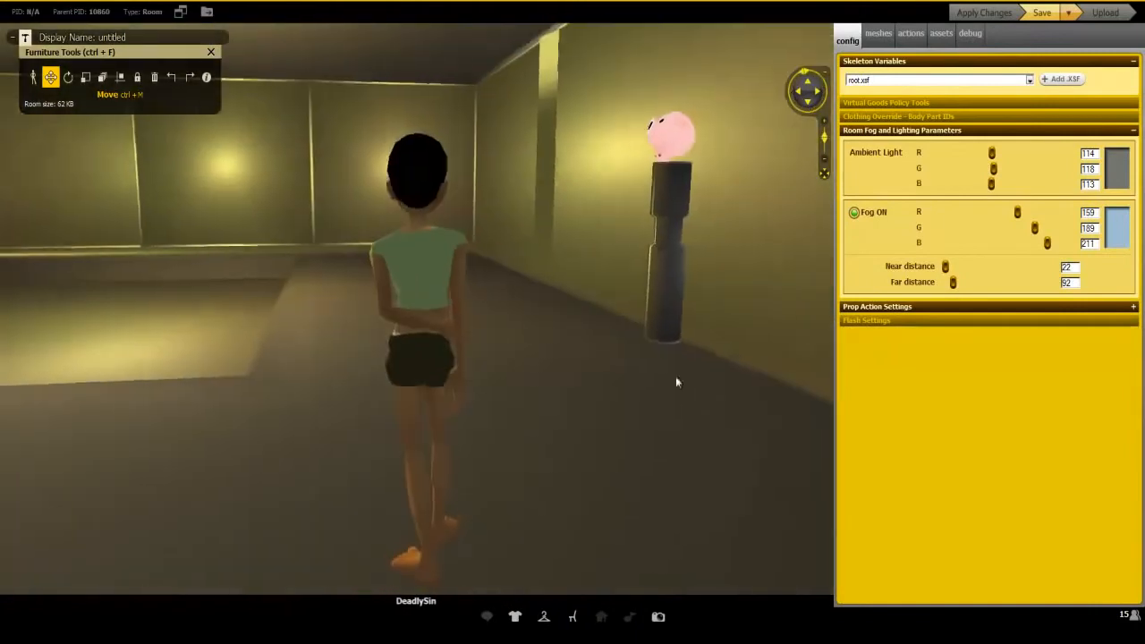
scroll(496, 342, "down", 2)
left_click_drag(495, 343, 636, 352)
scroll(638, 355, "down", 3)
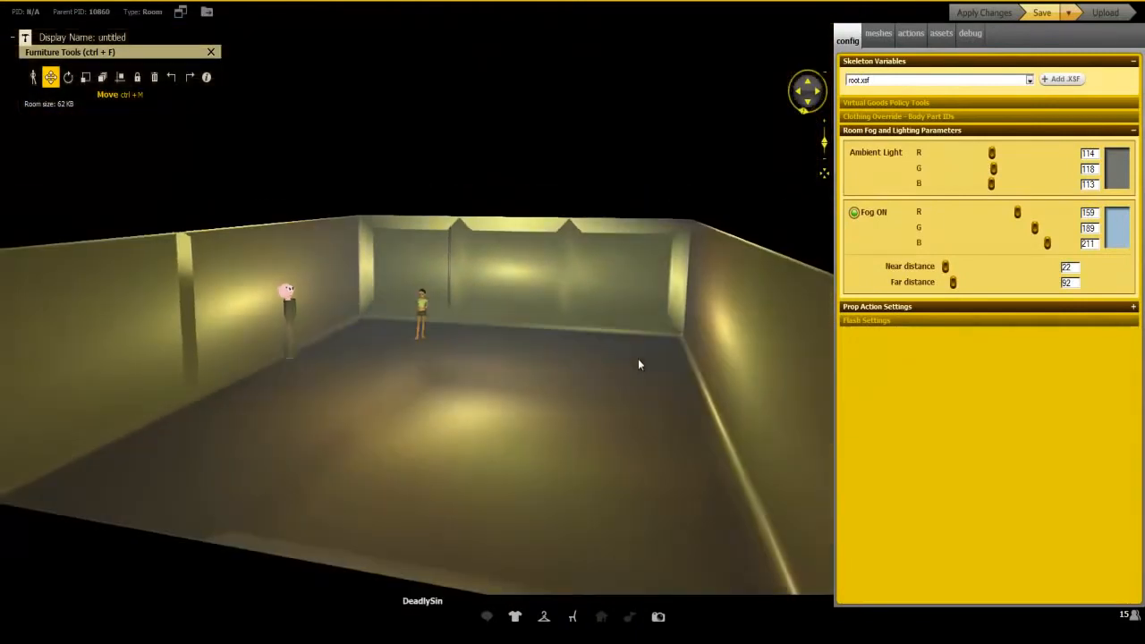
scroll(638, 358, "down", 5)
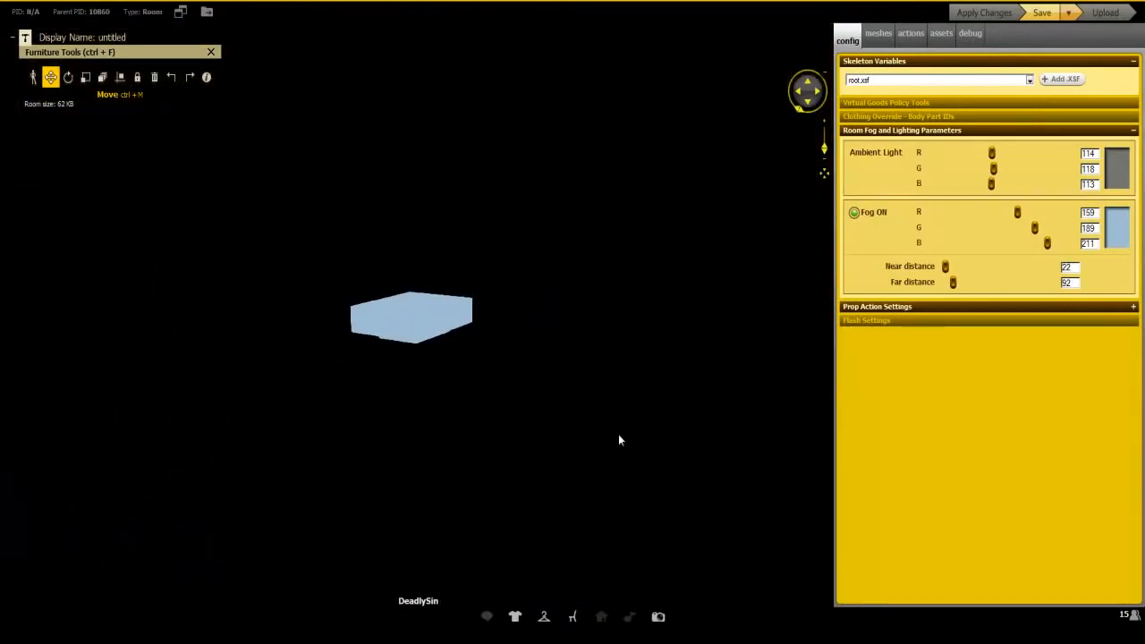
scroll(640, 362, "up", 6)
scroll(636, 375, "down", 4)
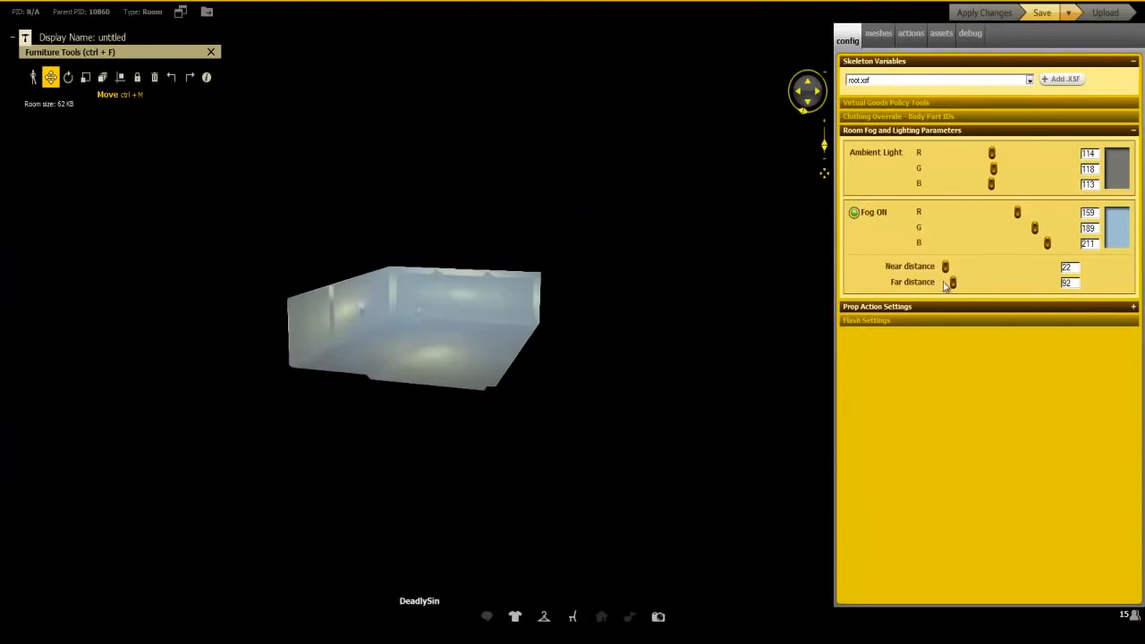
Set the fog's far distance to 315, apply it, and check the fog on the room at different viewing distances
left_click(979, 284)
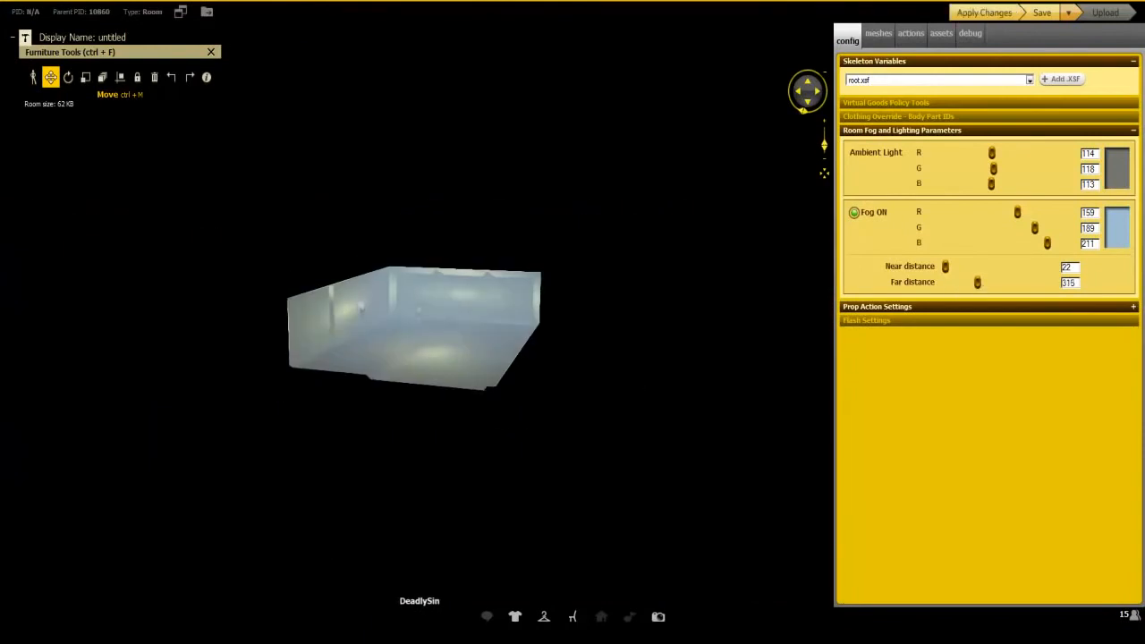
left_click(983, 13)
scroll(592, 259, "down", 6)
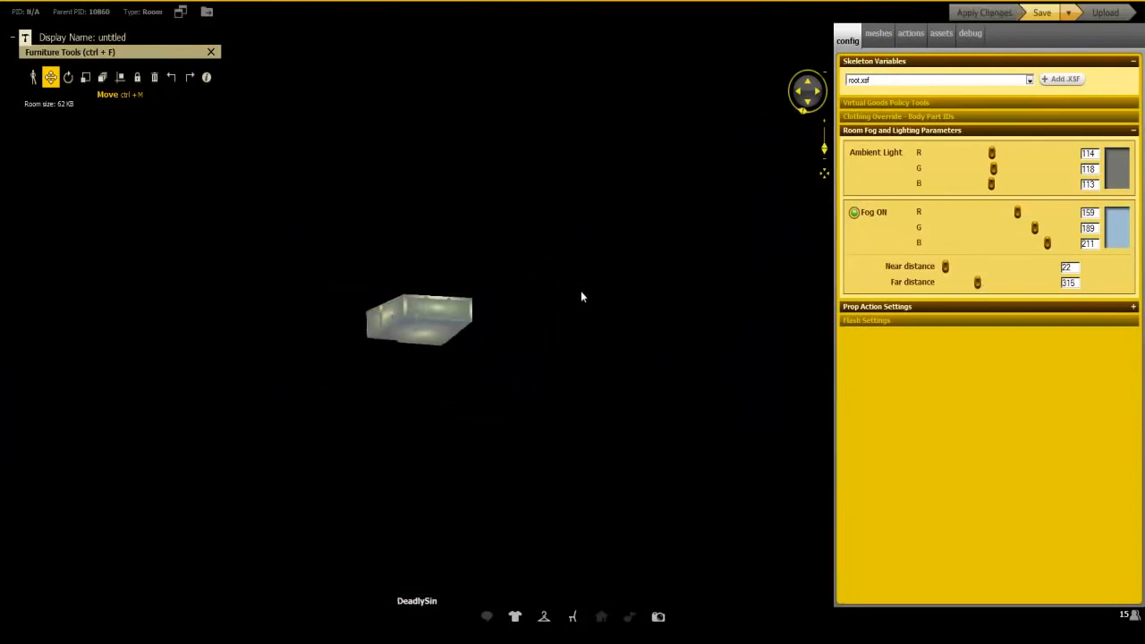
left_click_drag(630, 302, 558, 300)
scroll(570, 267, "up", 6)
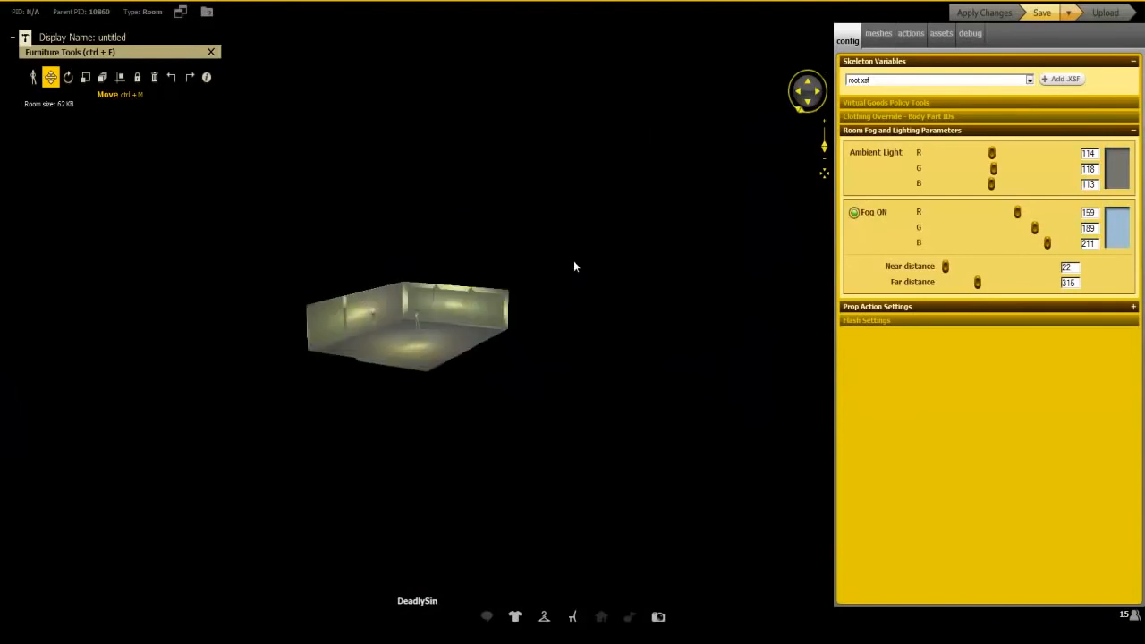
scroll(615, 250, "down", 6)
scroll(591, 251, "up", 6)
scroll(576, 256, "down", 6)
Set the fog's far distance to 255, apply it, and compare the fog close to the avatar and far from the room
scroll(577, 259, "up", 4)
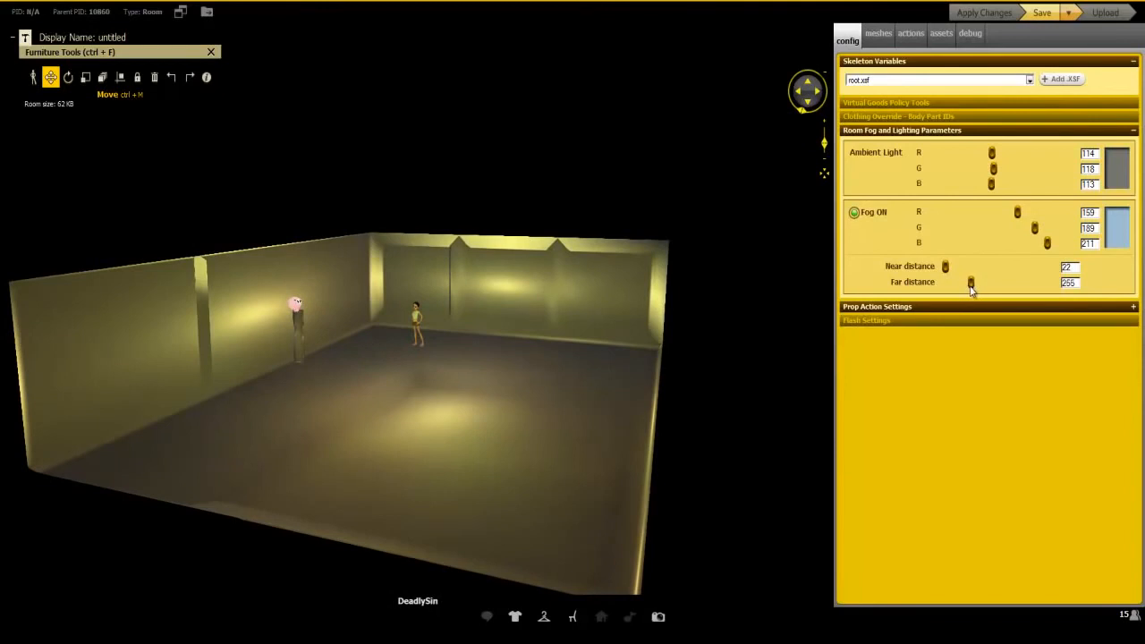
scroll(593, 283, "up", 3)
scroll(572, 357, "down", 6)
scroll(365, 305, "up", 3)
scroll(409, 419, "down", 3)
scroll(638, 319, "up", 6)
scroll(584, 300, "down", 6)
scroll(570, 316, "up", 6)
scroll(611, 291, "up", 3)
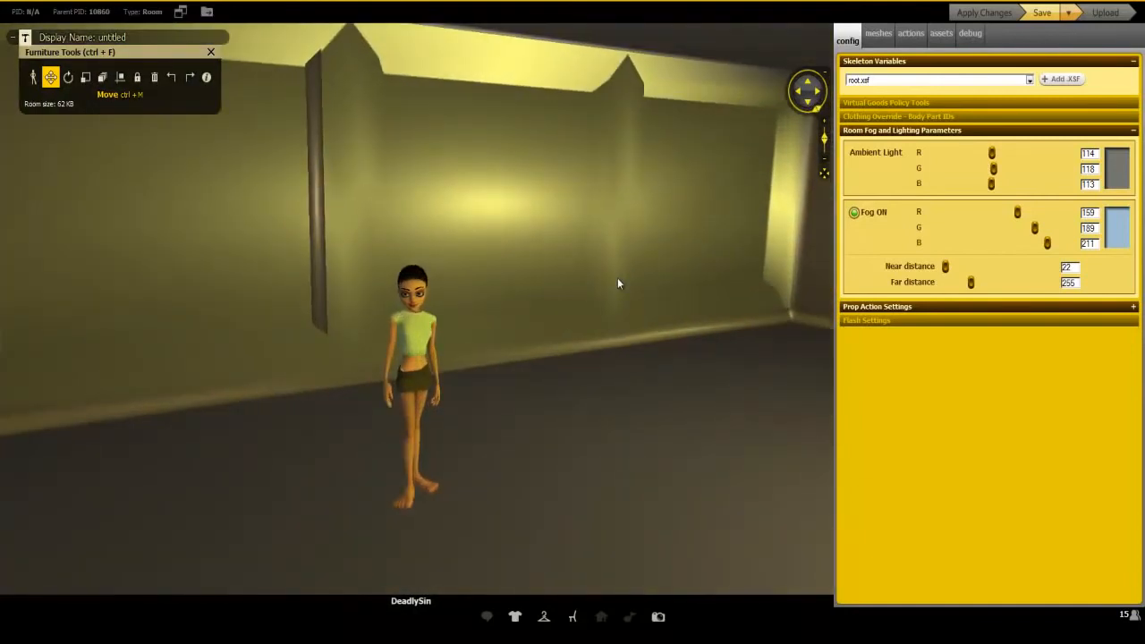
scroll(588, 316, "down", 6)
scroll(573, 304, "up", 5)
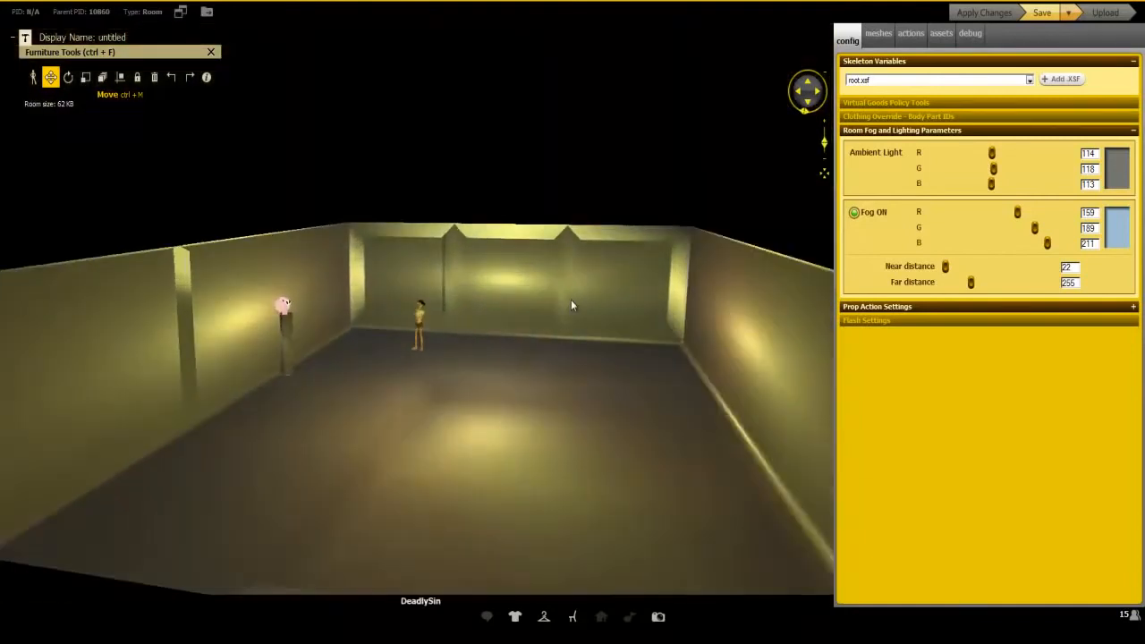
scroll(585, 295, "up", 6)
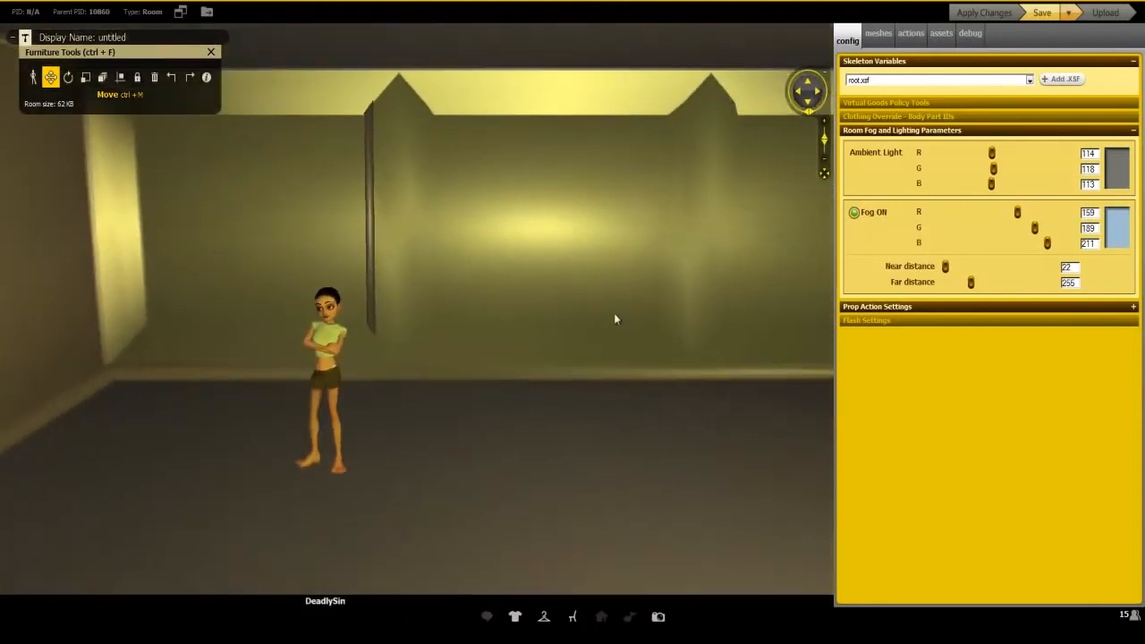
scroll(614, 319, "down", 3)
Set the room's ambient light to RGB 72, 160, 84 and apply the changes
left_click_drag(991, 153, 1018, 169)
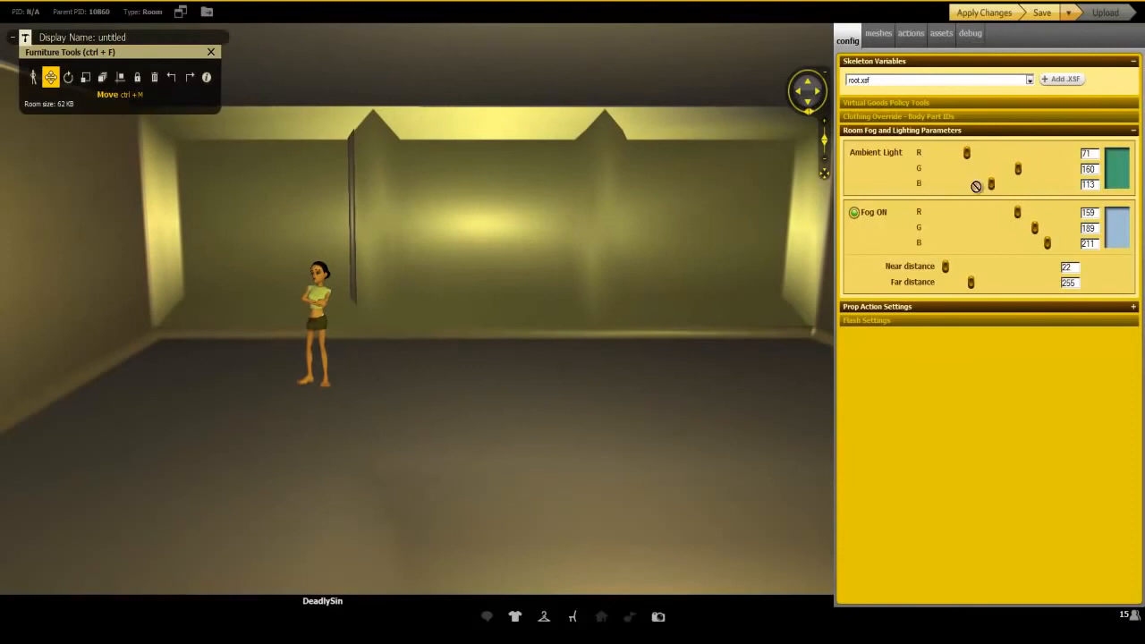
left_click(988, 22)
scroll(600, 269, "down", 8)
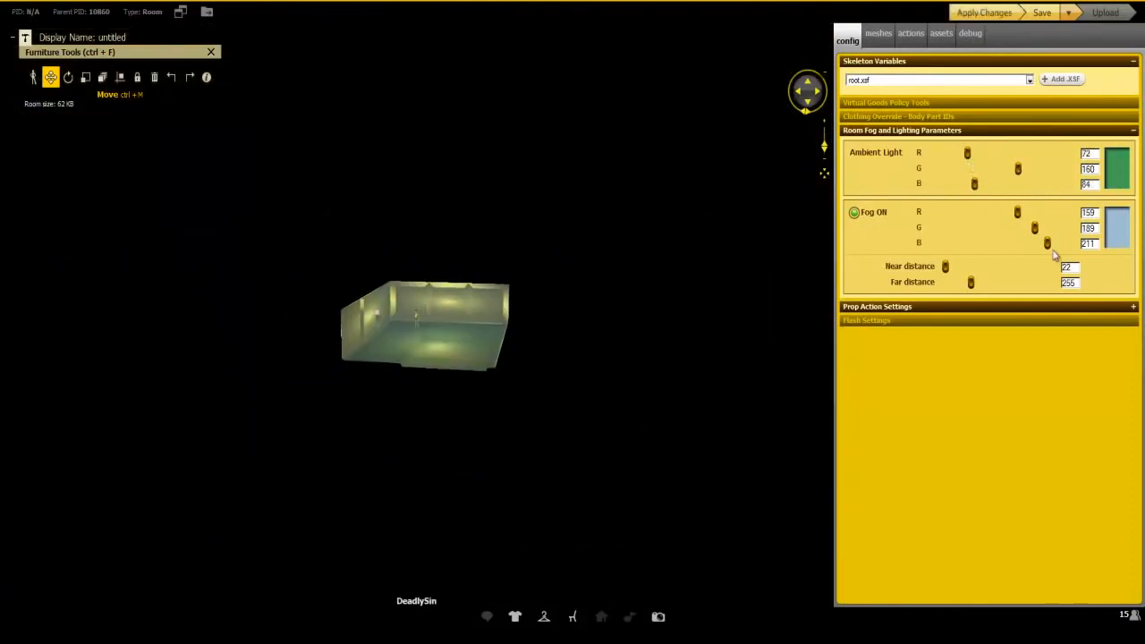
Set the fog's red to 107 and blue to 77, apply the changes, and check the tint from far away
left_click_drag(1054, 254, 970, 255)
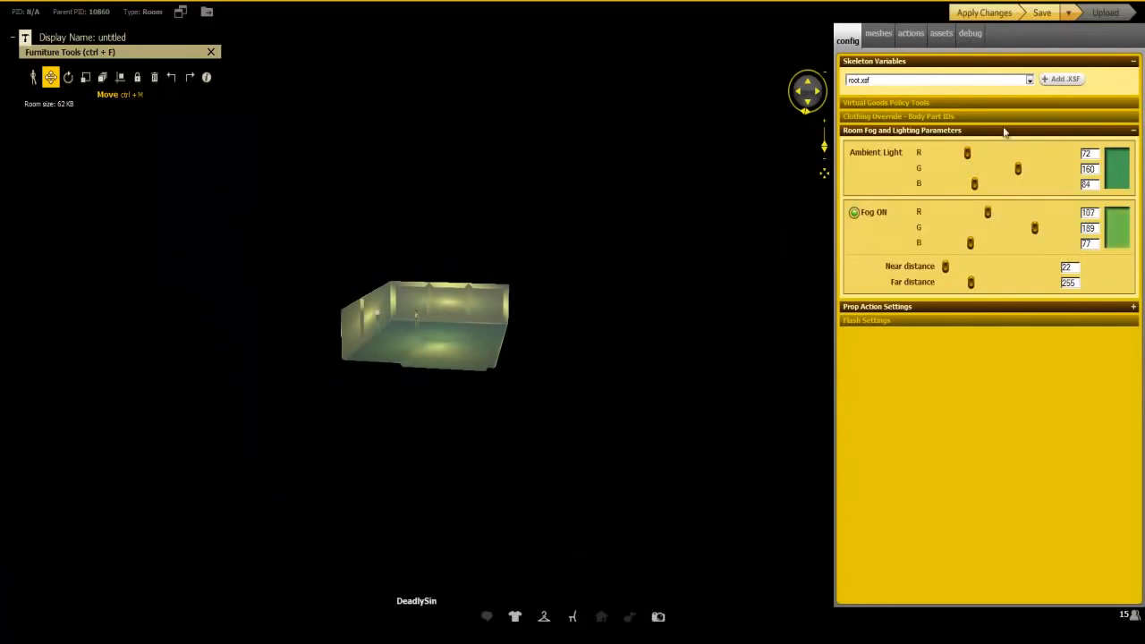
left_click(981, 18)
scroll(539, 325, "down", 8)
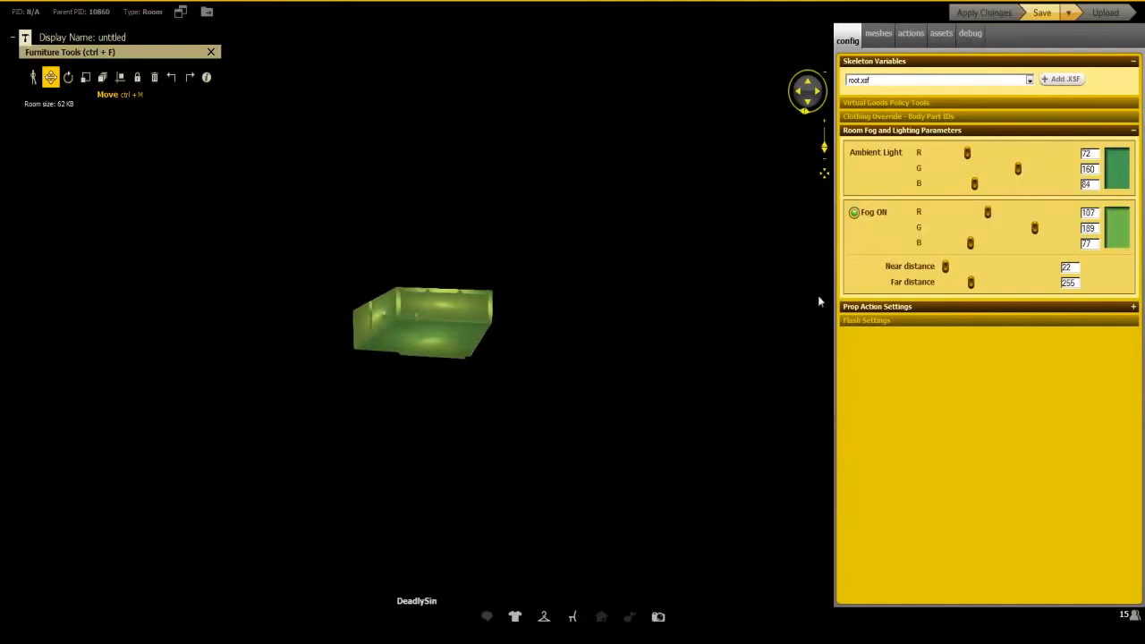
Set the fog's green to 0, apply the change, and check the tint on the room from far and near
left_click_drag(1034, 227, 872, 233)
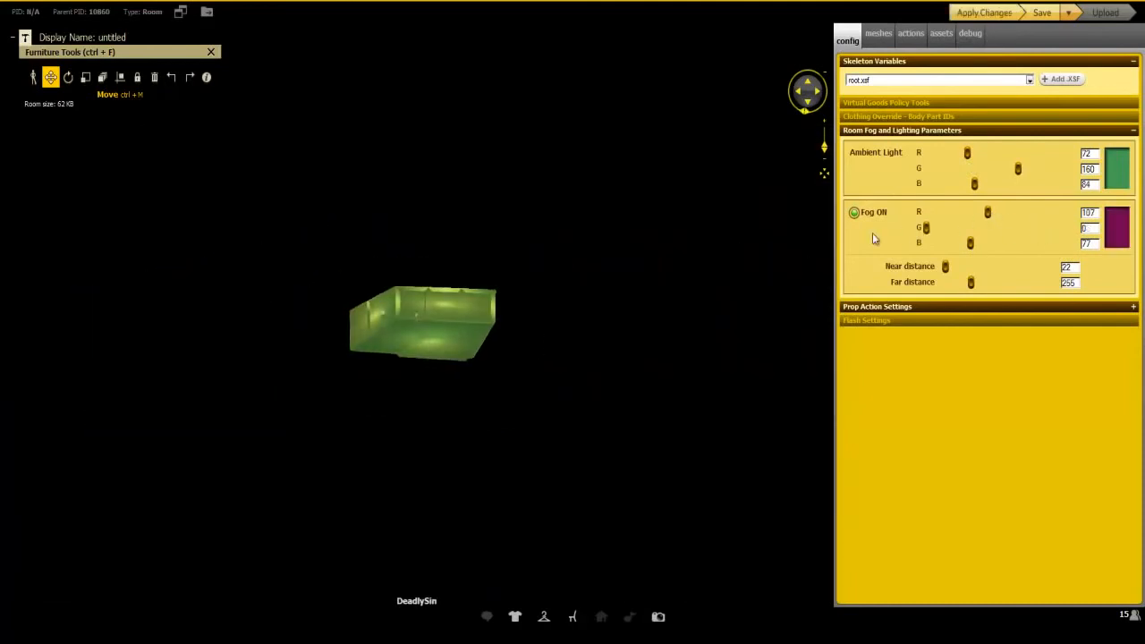
left_click(996, 13)
scroll(555, 327, "down", 8)
scroll(586, 329, "up", 4)
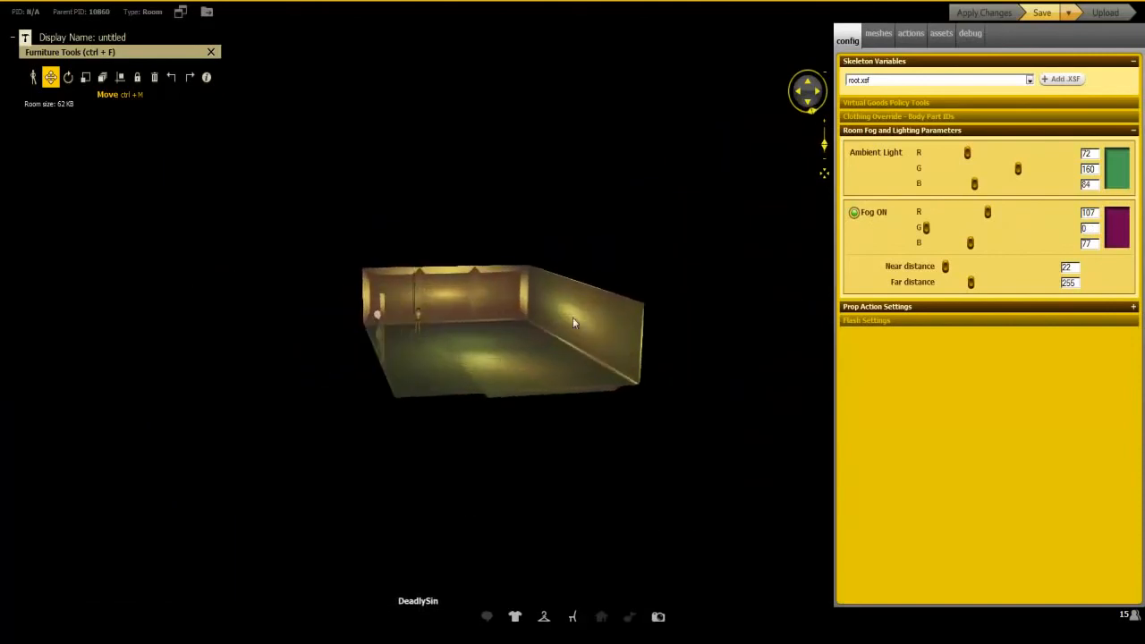
scroll(563, 324, "down", 4)
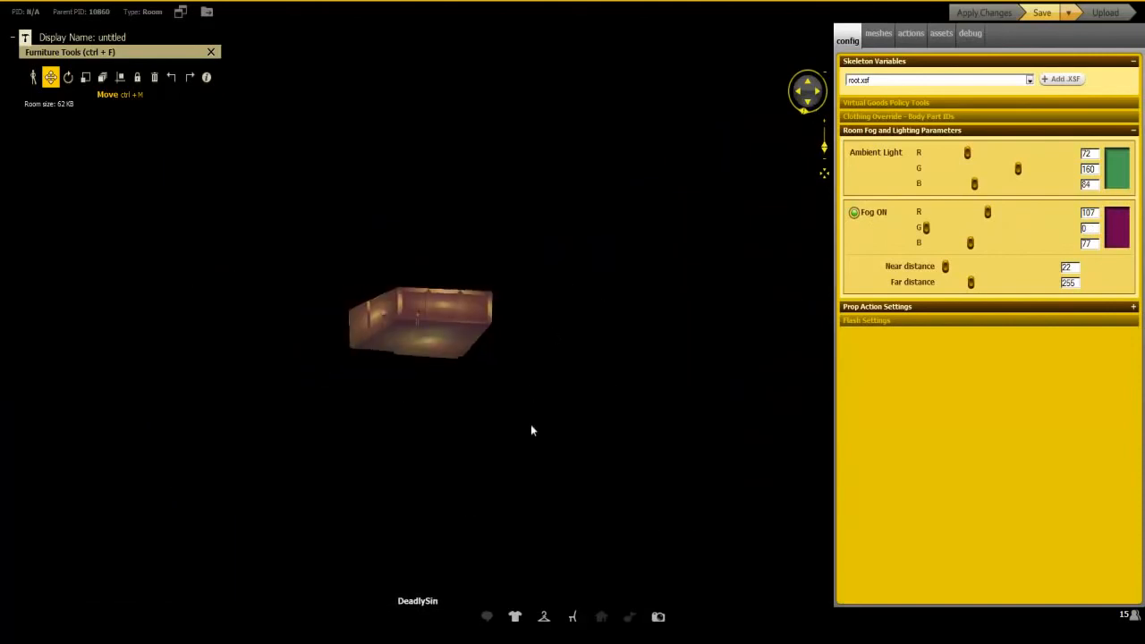
scroll(530, 424, "up", 5)
scroll(537, 421, "up", 5)
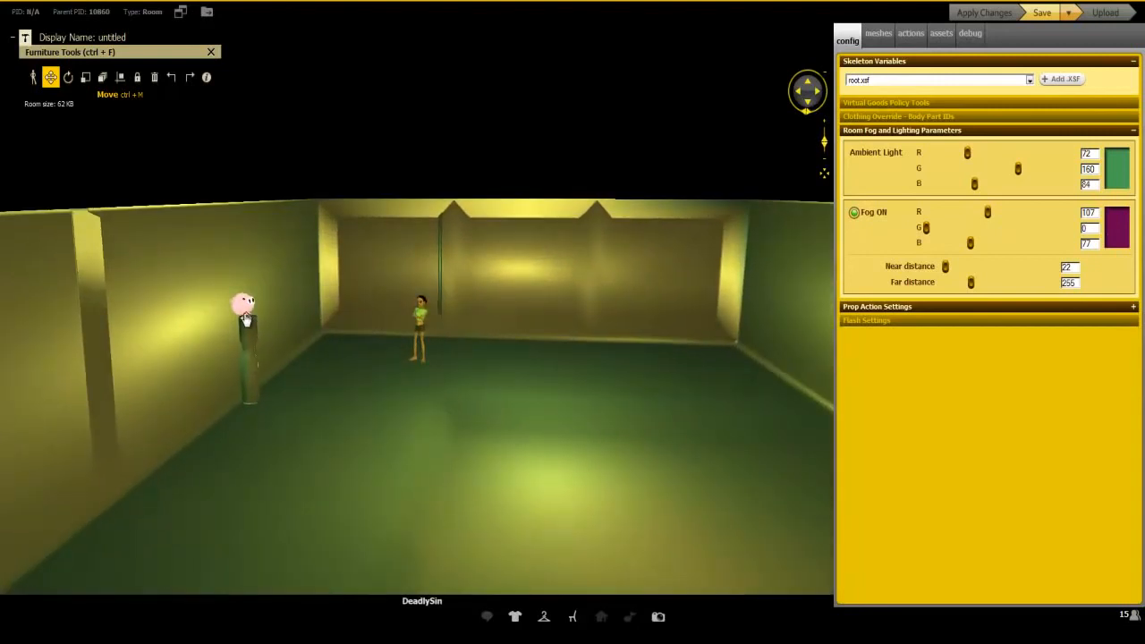
Move the pig off the pillar onto the avatar's head and rotate it
mouse_move(444, 315)
left_mouse_down()
mouse_move(398, 313)
mouse_move(430, 317)
left_mouse_up()
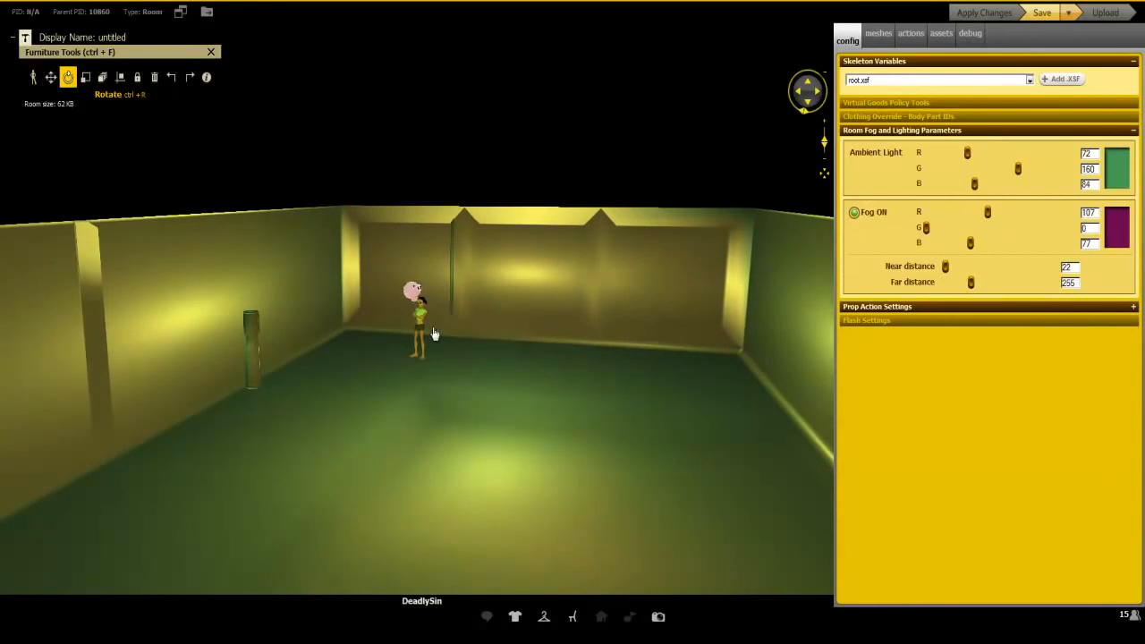
left_click_drag(342, 322, 234, 106)
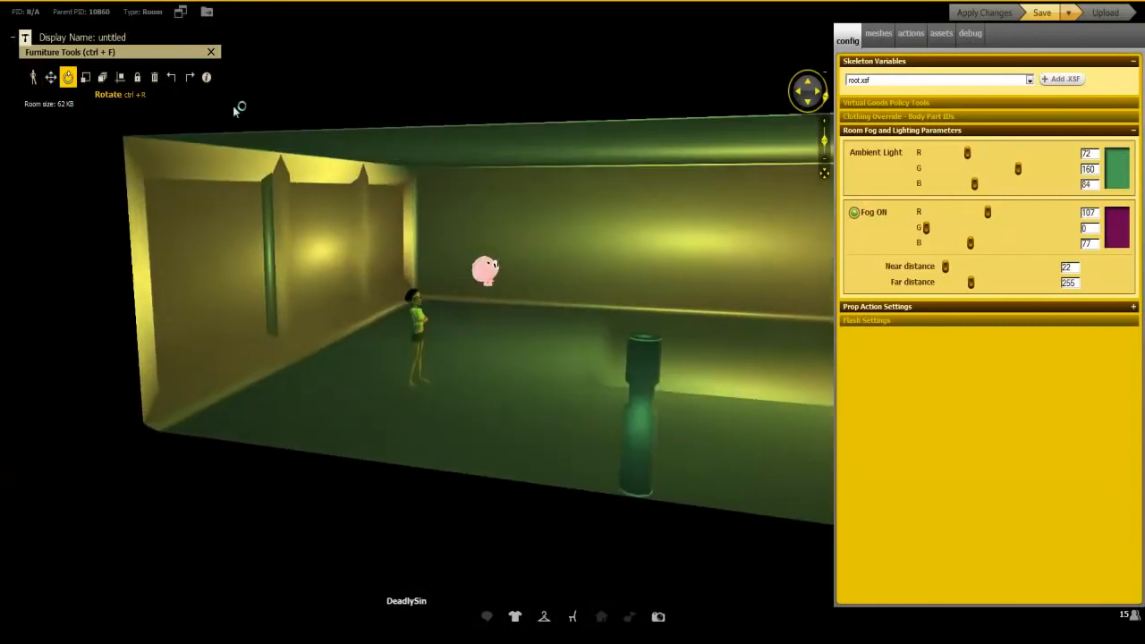
left_click(51, 79)
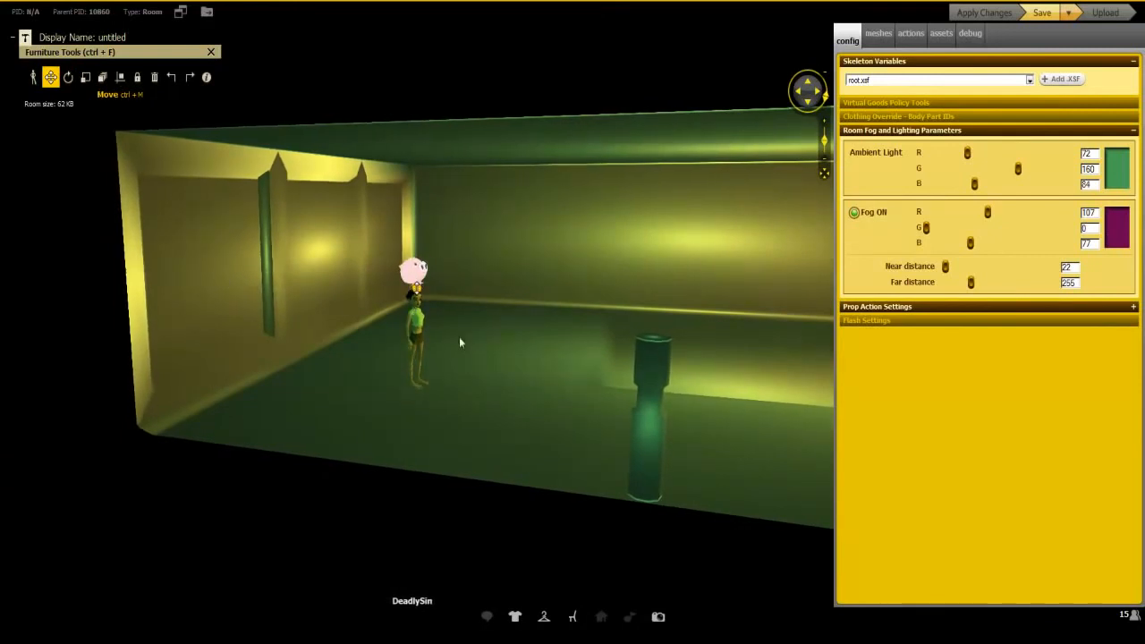
left_click_drag(410, 307, 499, 340)
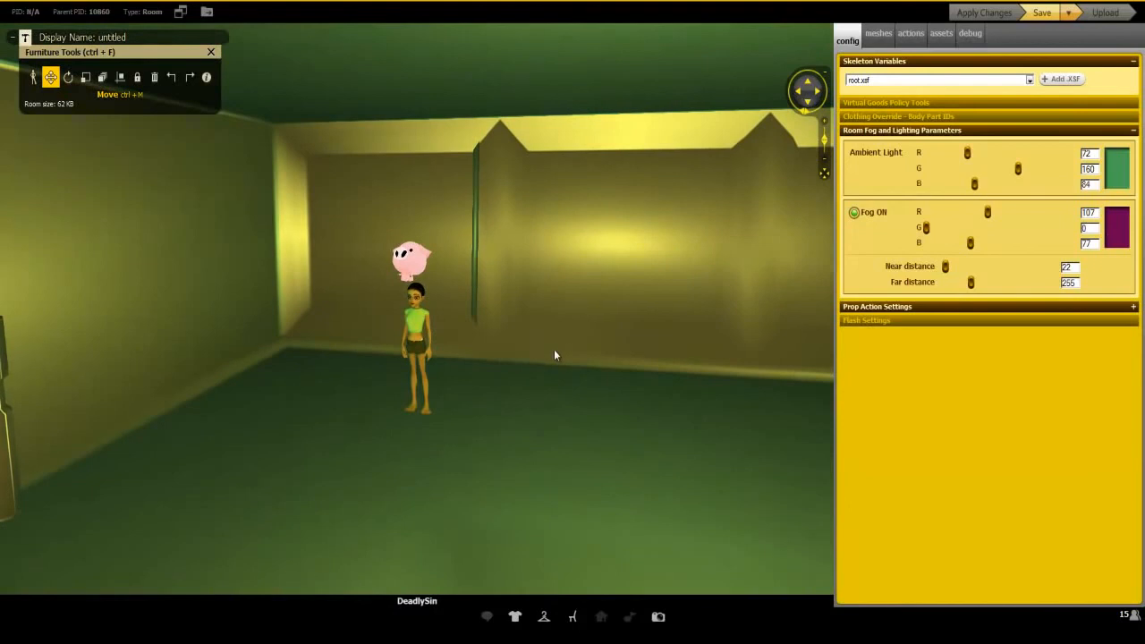